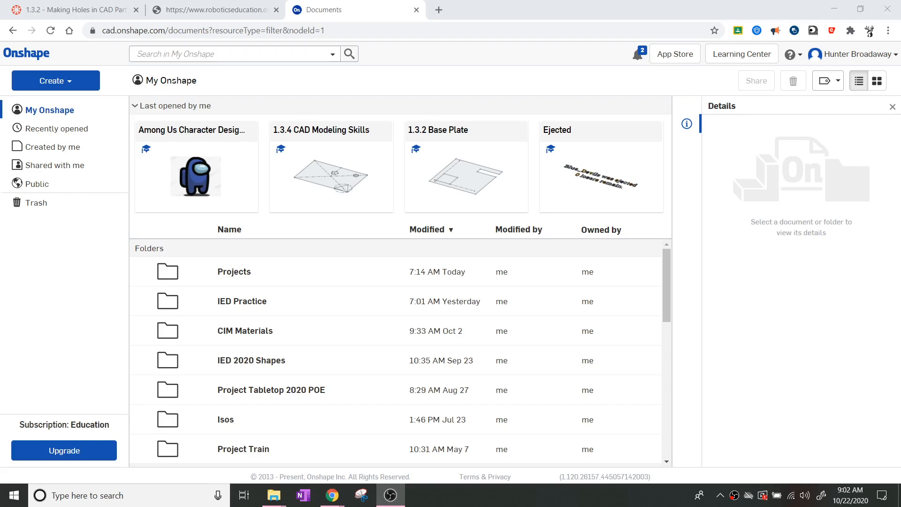
Step: Open the Among Us Engineering folder inside Projects
left_click(341, 271)
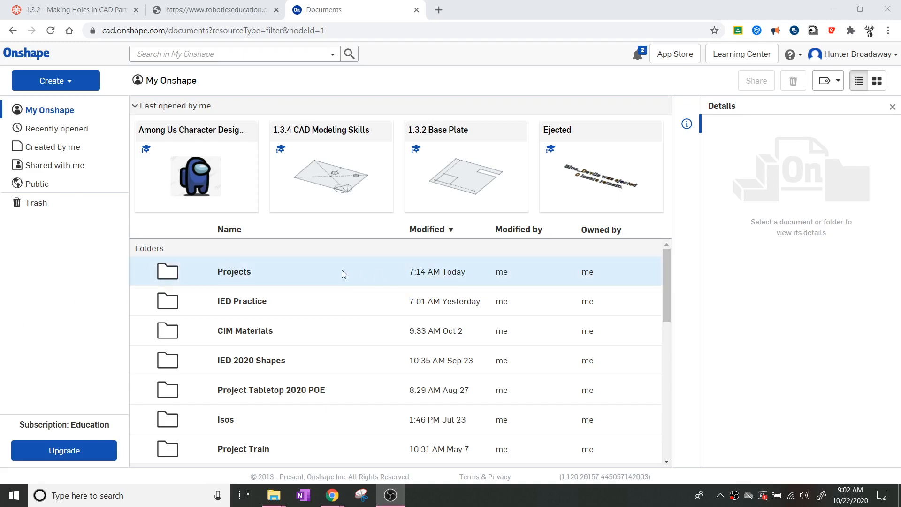
double_click(311, 272)
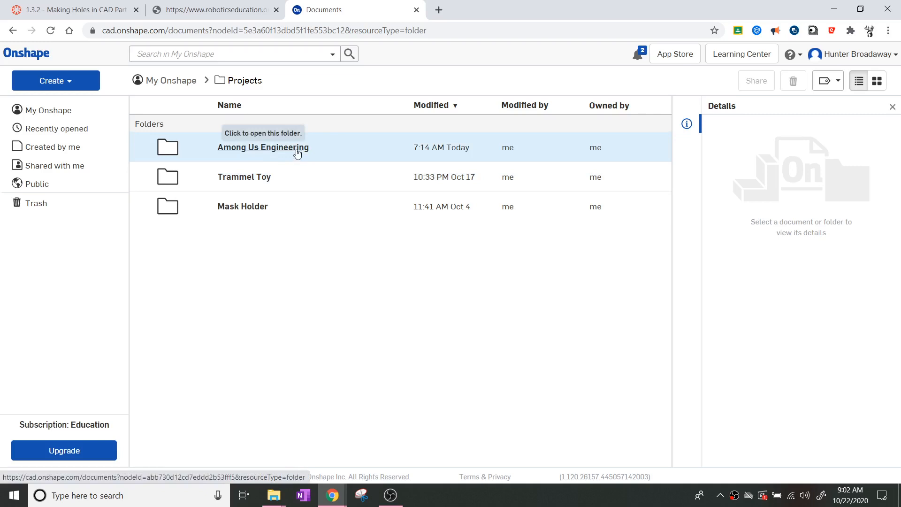
double_click(284, 155)
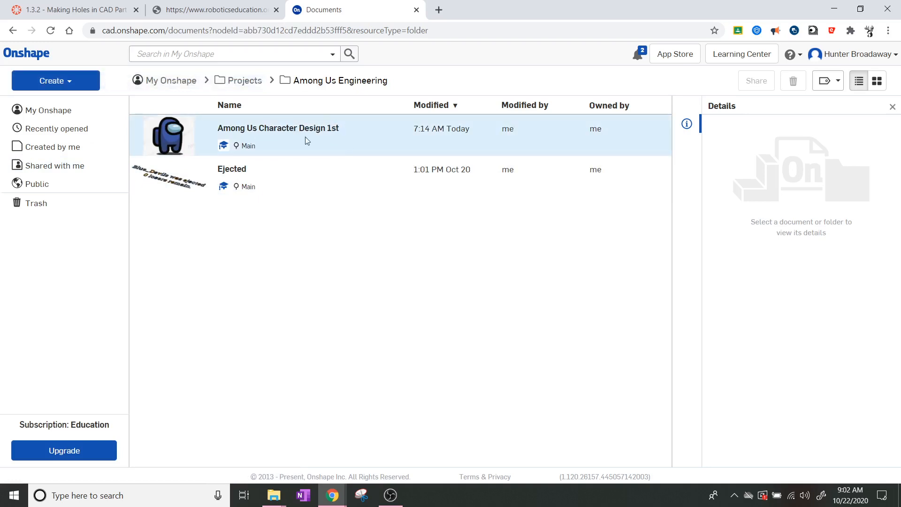
Step: Create a new document named 'Among Us 2nd' there
left_click(64, 79)
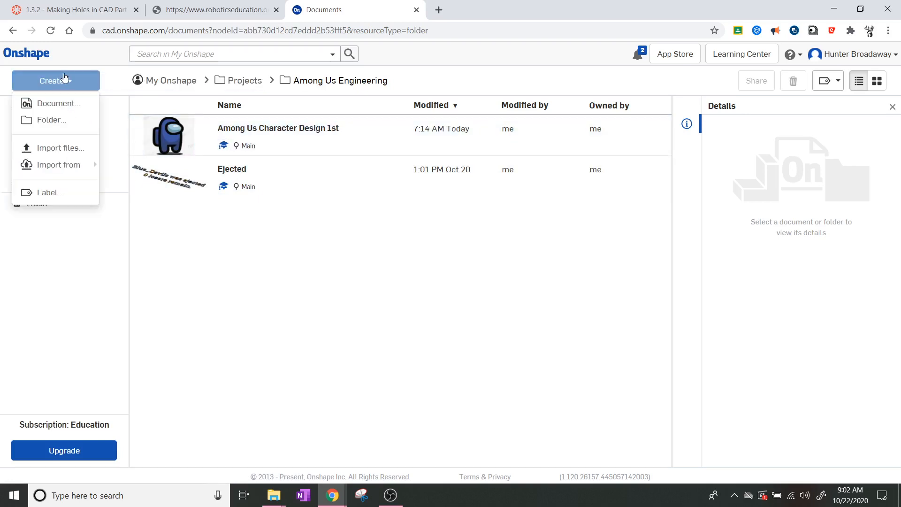
left_click(66, 103)
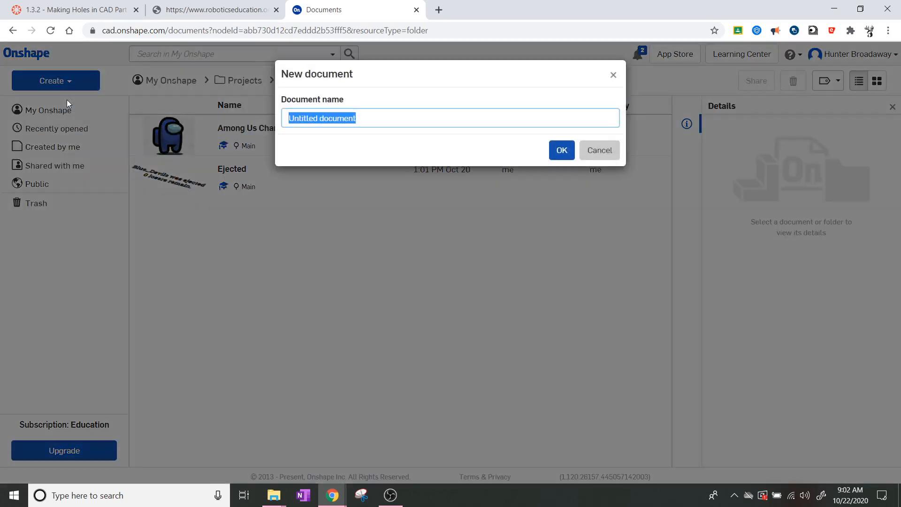
type("AMon")
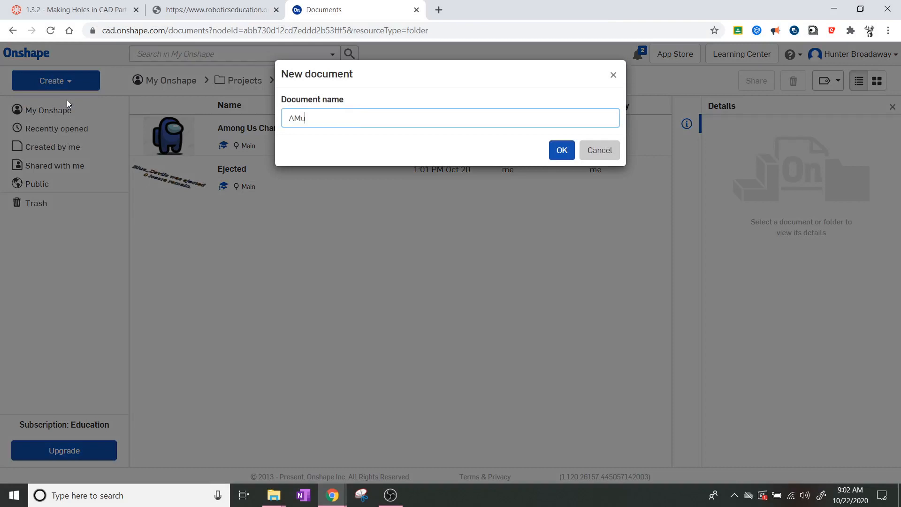
key("BackSpace")
key("BackSpace")
key("BackSpace")
type("mong Us 2nd")
left_click(562, 150)
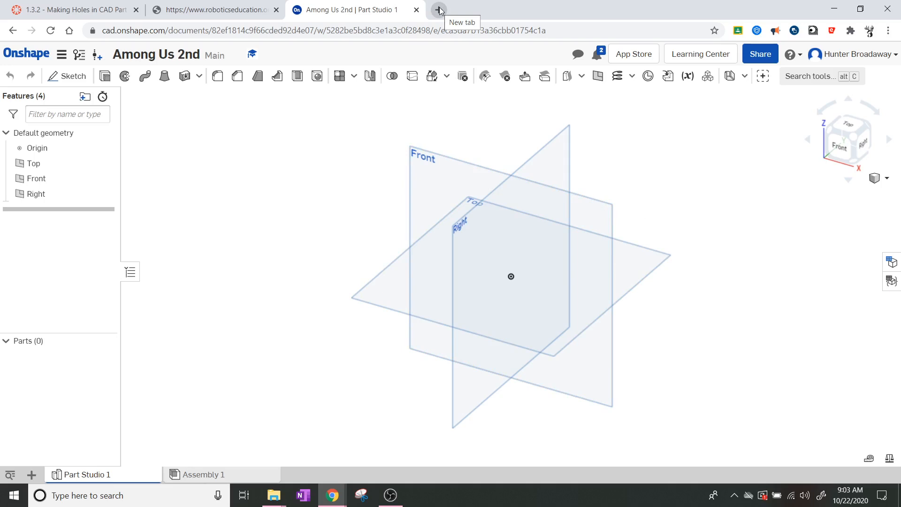
Step: Return to the Canvas tab showing '1.3.2 - Making Holes in CAD Part 3'
left_click(80, 6)
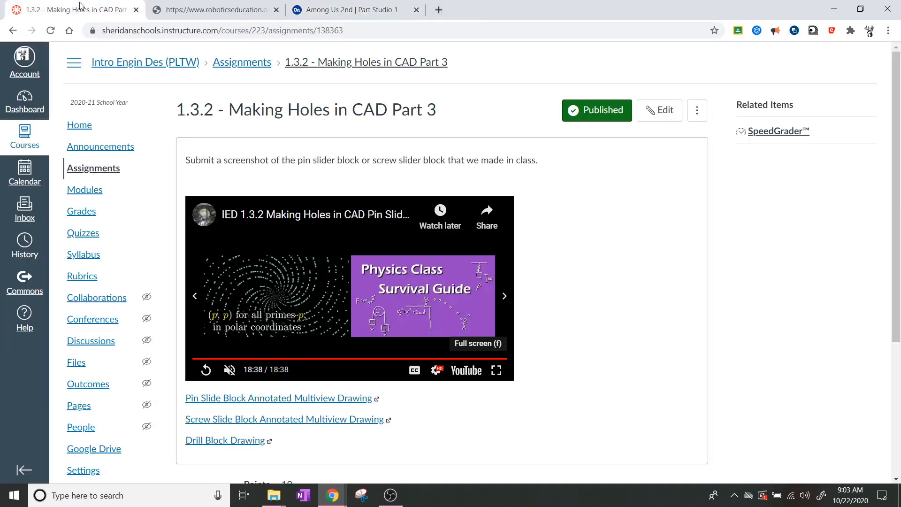
Step: Follow the Coursework Week of Oct 19 through 23 announcement link to 'Coursework 10-19 Through 10-23'
left_click(22, 97)
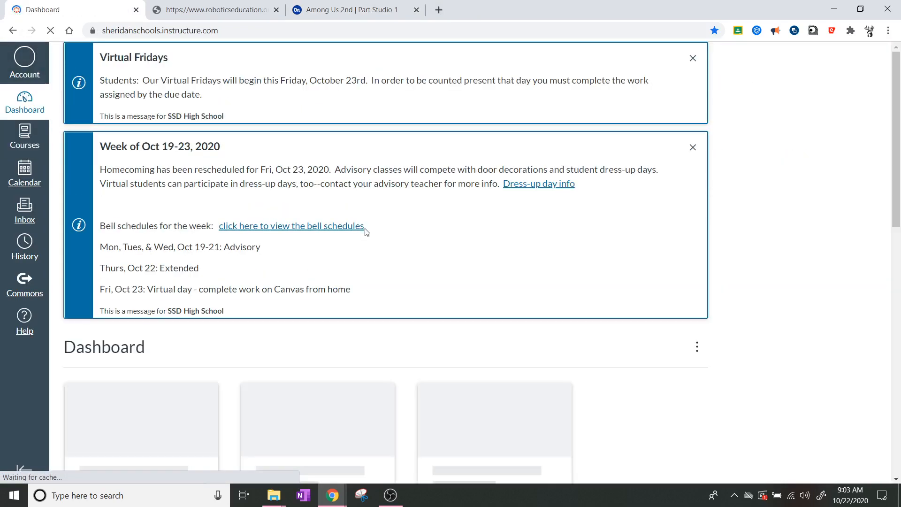
scroll(331, 287, "down", 5)
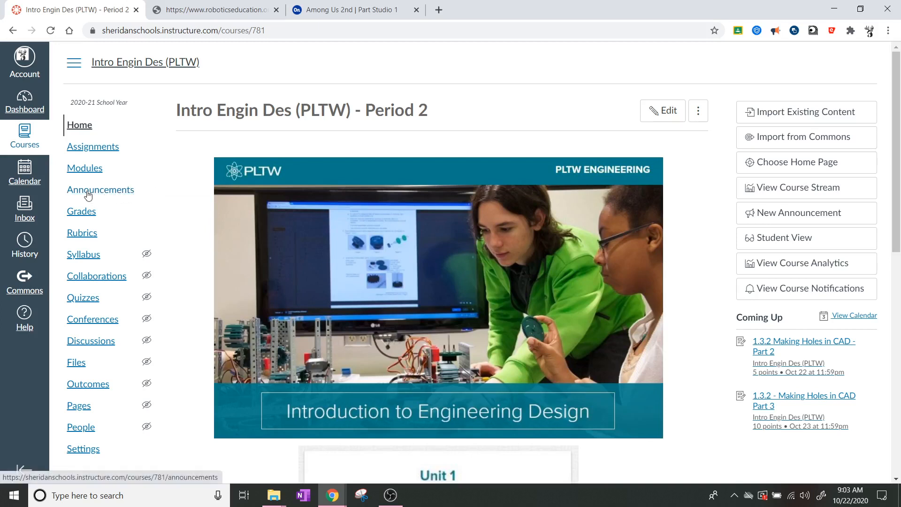
left_click(96, 148)
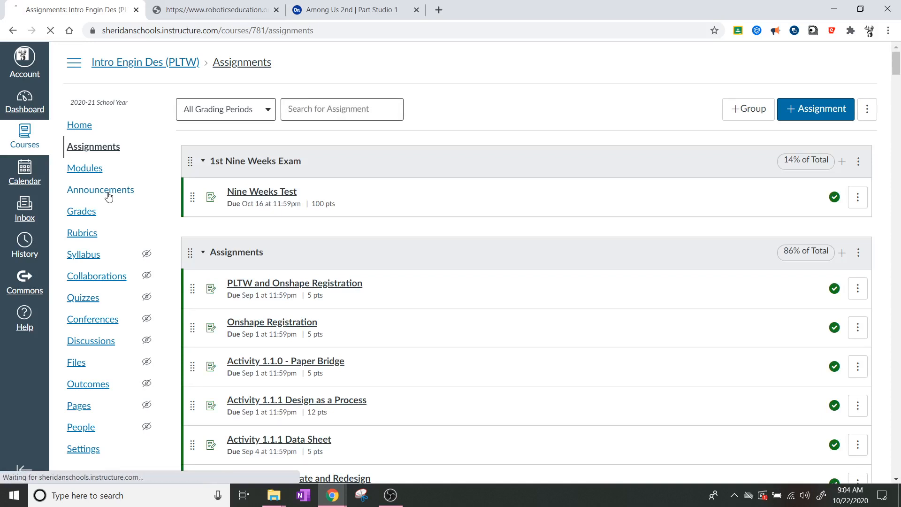
left_click(108, 196)
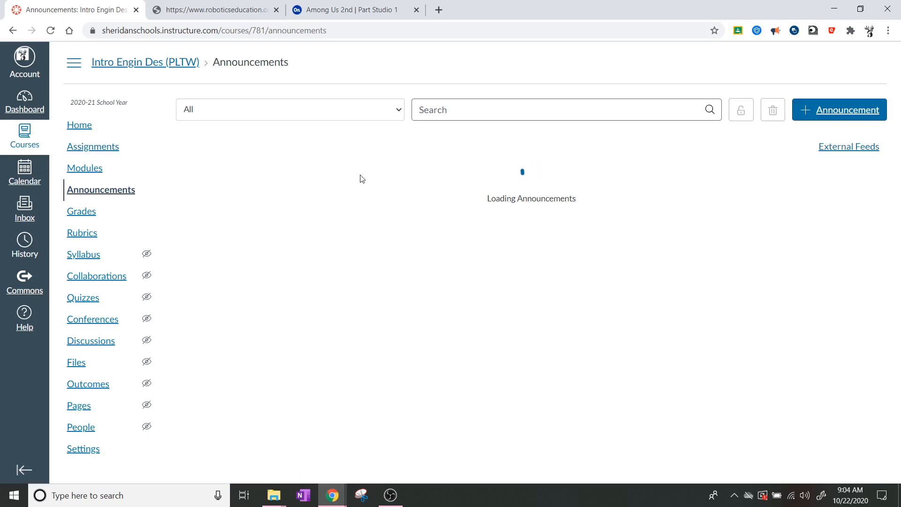
left_click(343, 188)
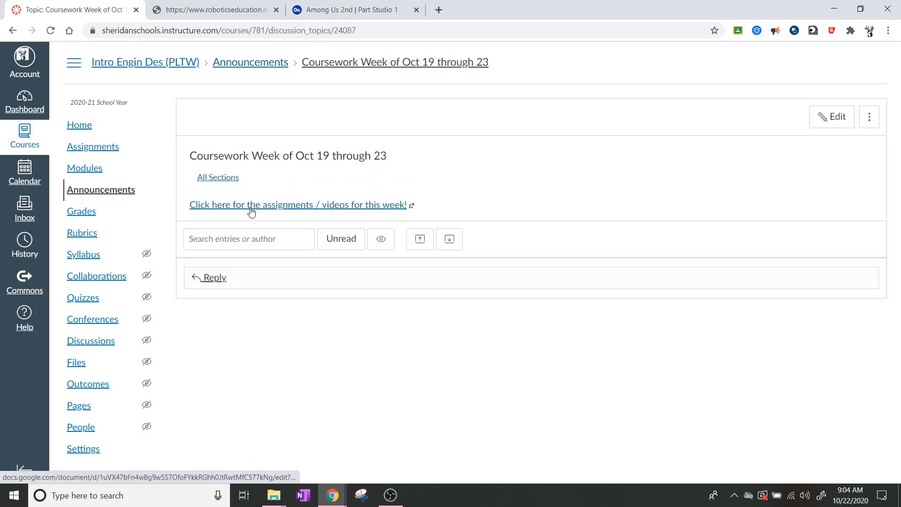
left_click(294, 204)
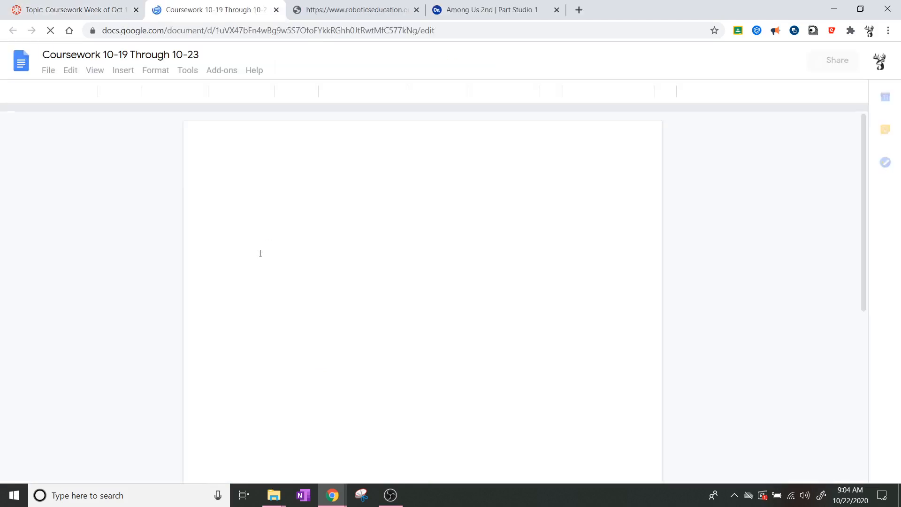
Step: Preview the Thursday AmongUs Picture link (AmongUs.PNG), then close the preview
scroll(521, 302, "down", 1)
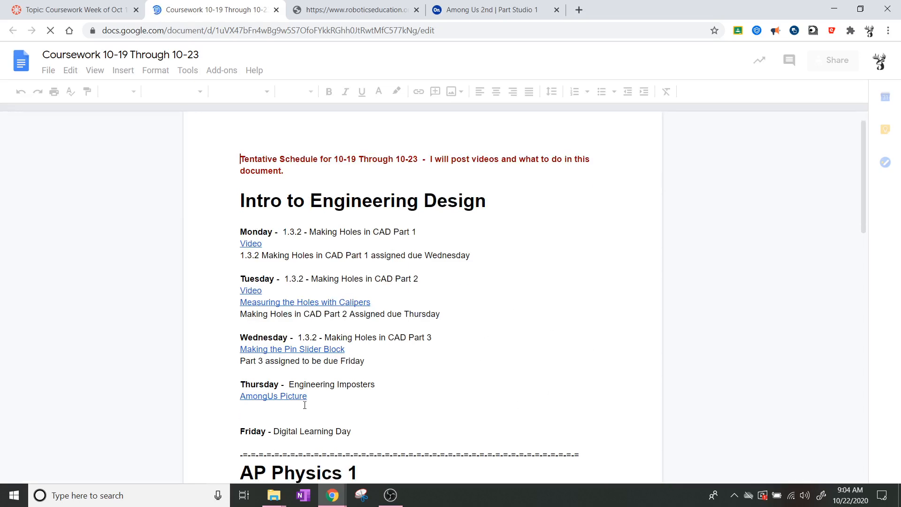
scroll(272, 380, "down", 2)
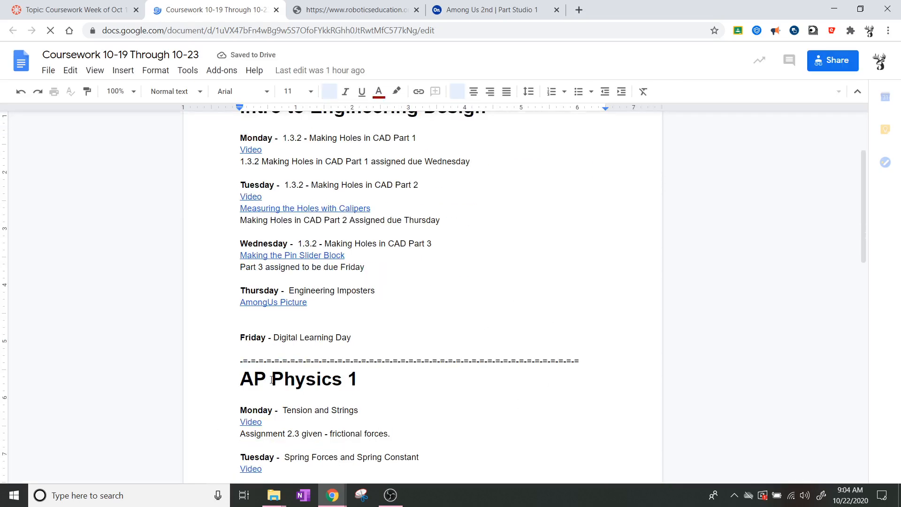
left_click(278, 301)
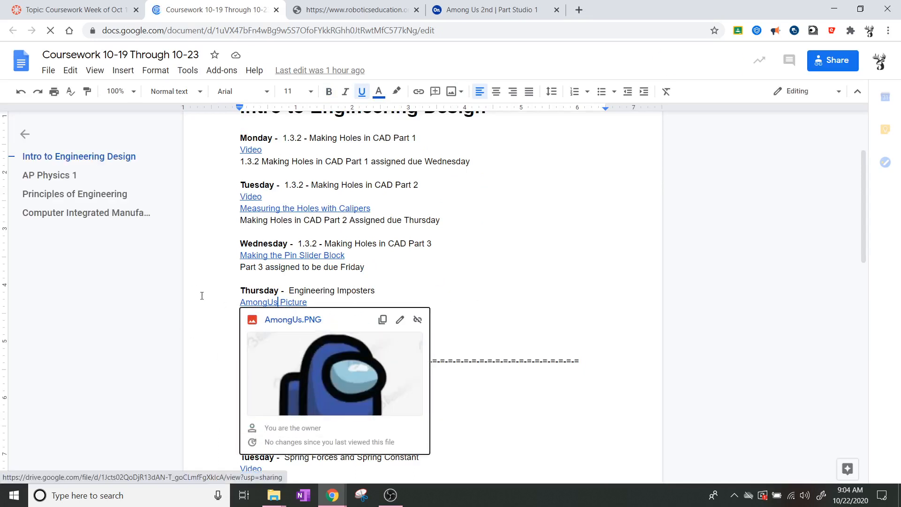
left_click(480, 288)
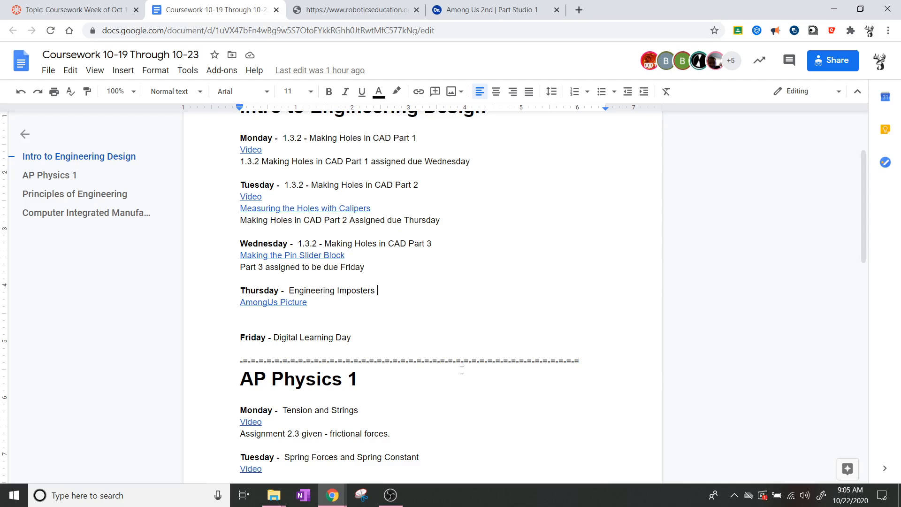
Step: Clear a stray text selection and go back to the Onshape Among Us 2nd tab
left_click(339, 303)
double_click(375, 255)
left_click(375, 255)
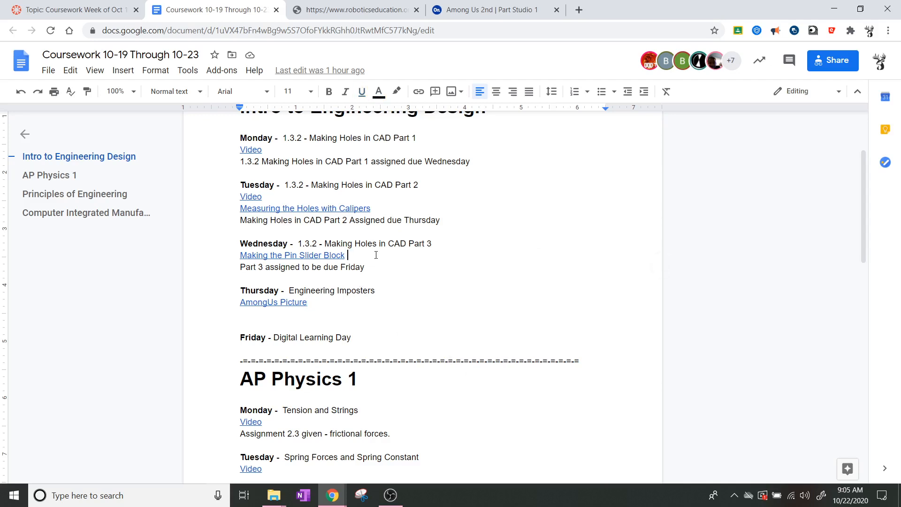
left_click(486, 5)
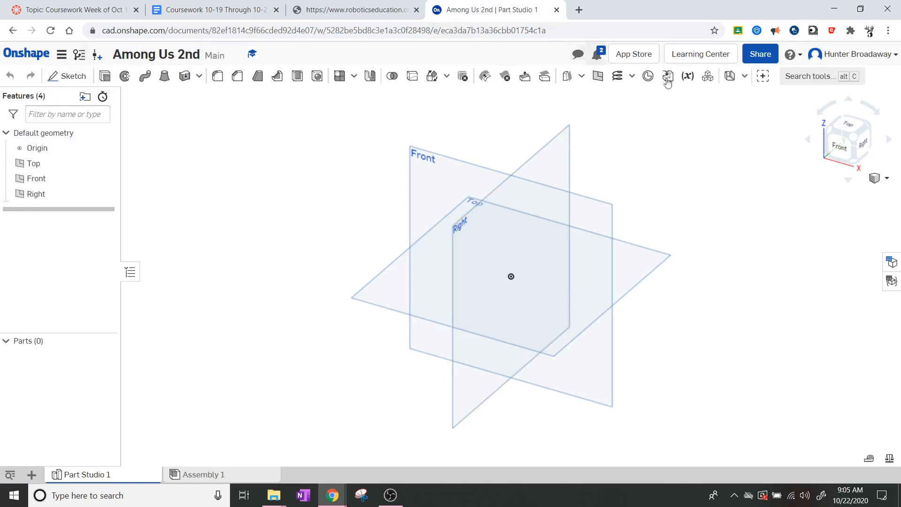
Step: Orient the view to look straight down on the Top plane
left_click(841, 146)
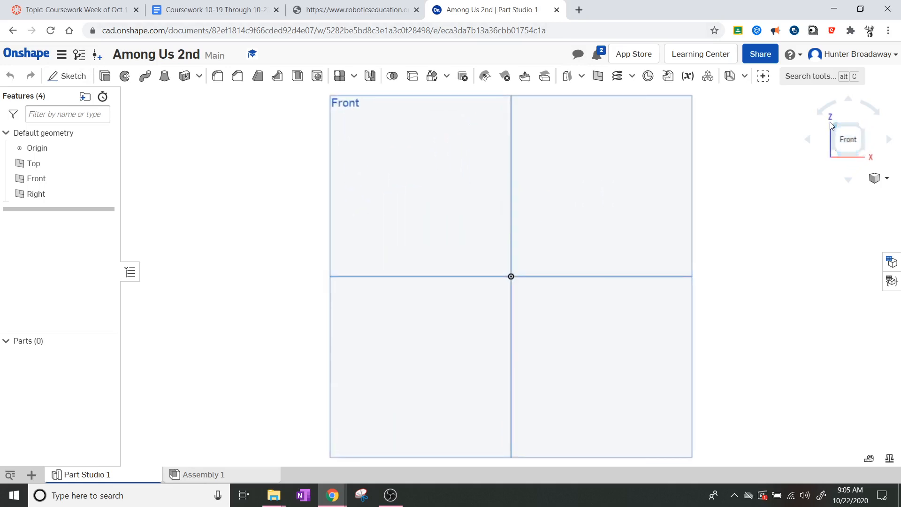
left_click(863, 129)
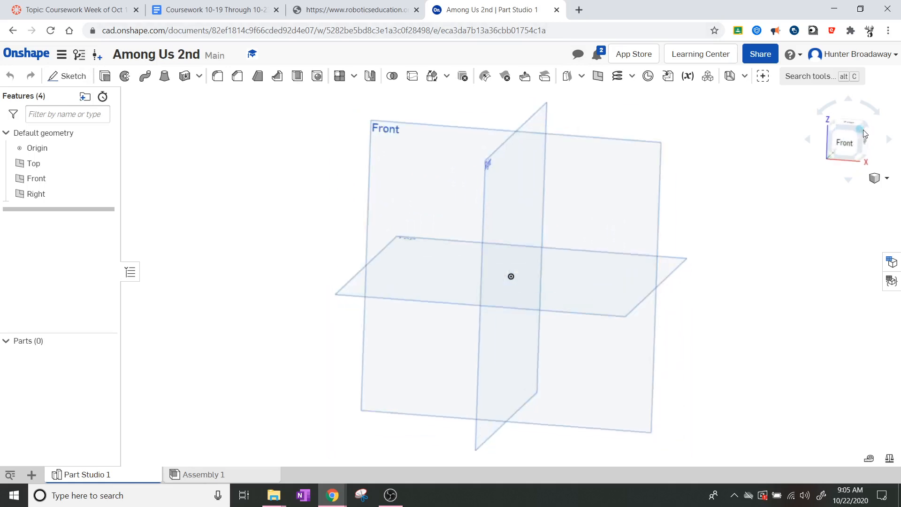
left_click(849, 122)
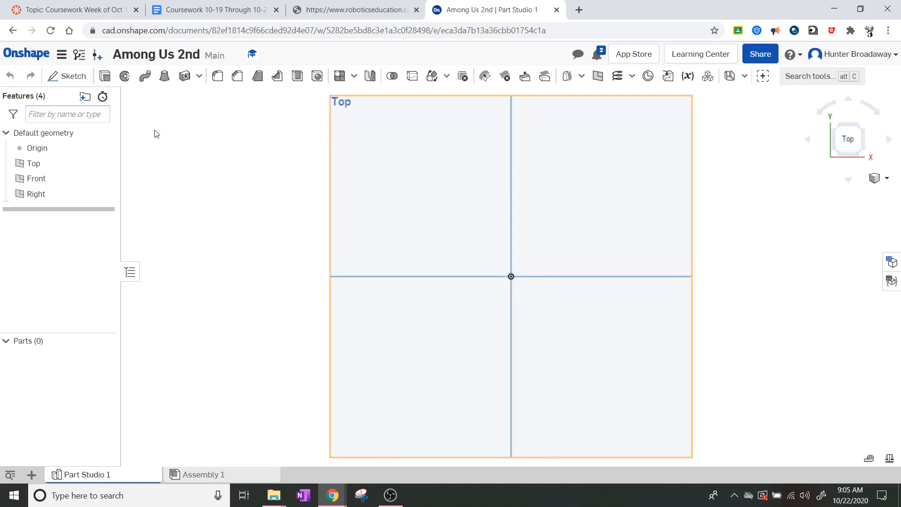
Step: Create Sketch 1 on the Top plane and bring up the Insert image dialog
left_click(70, 75)
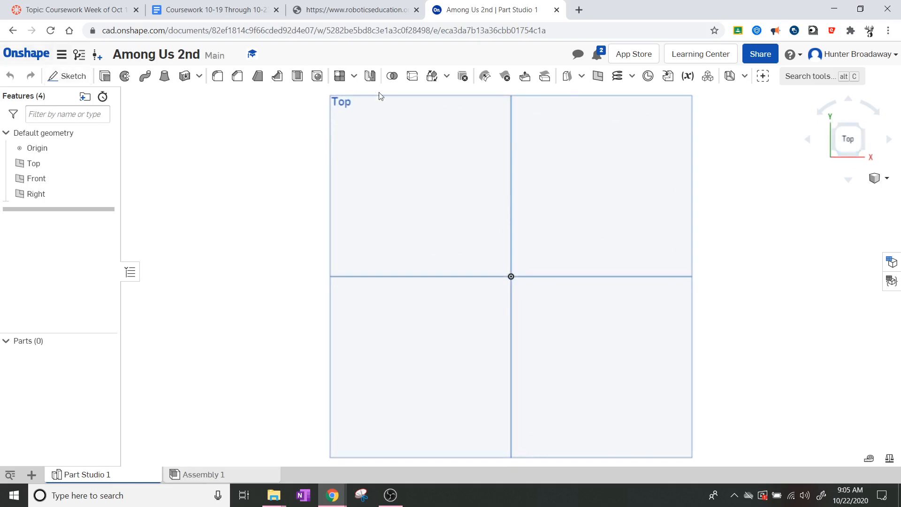
left_click(348, 103)
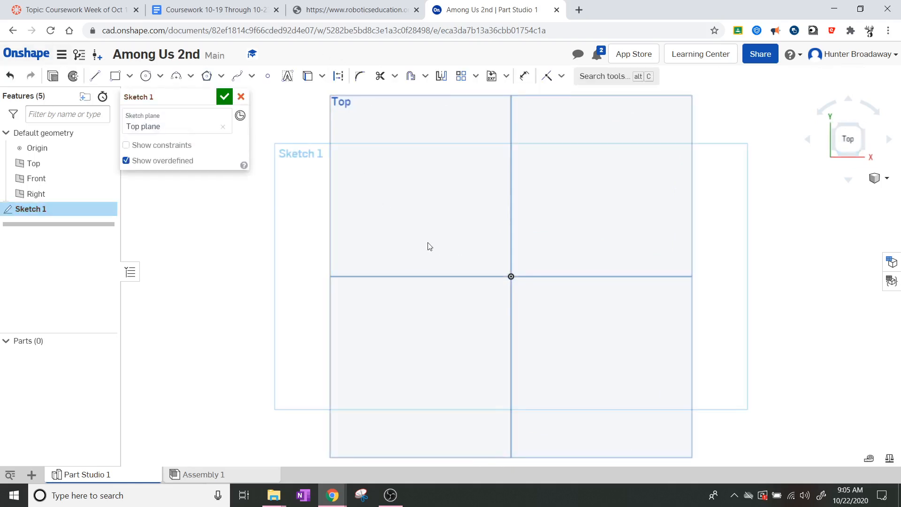
left_click(507, 78)
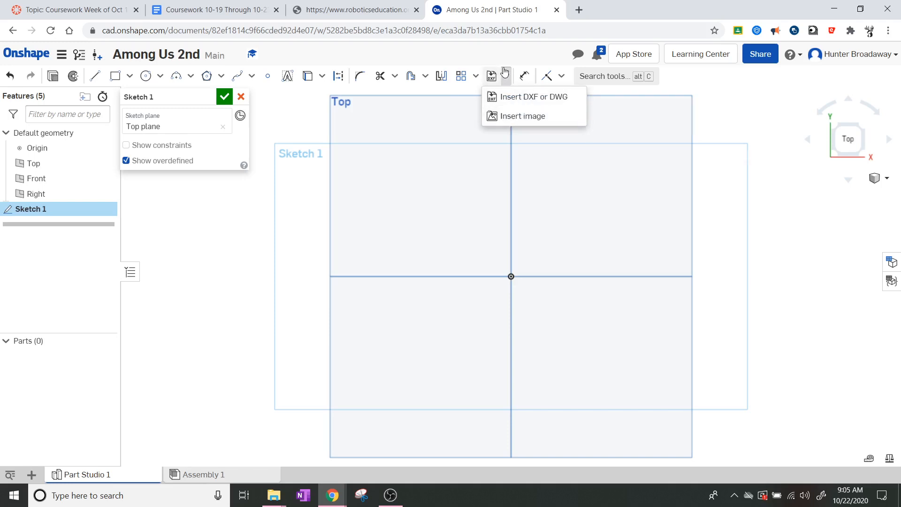
left_click(523, 118)
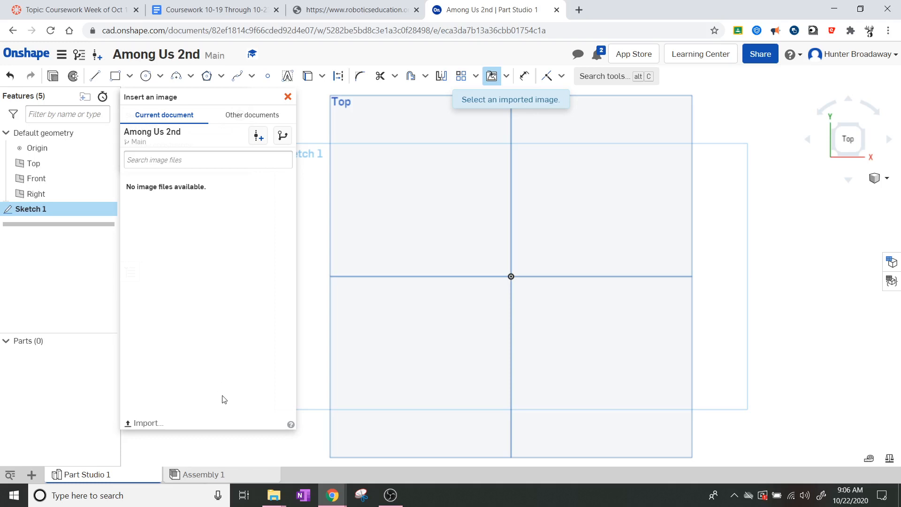
Step: Import AmongUs.PNG from the Pictures folder into the document
left_click(149, 423)
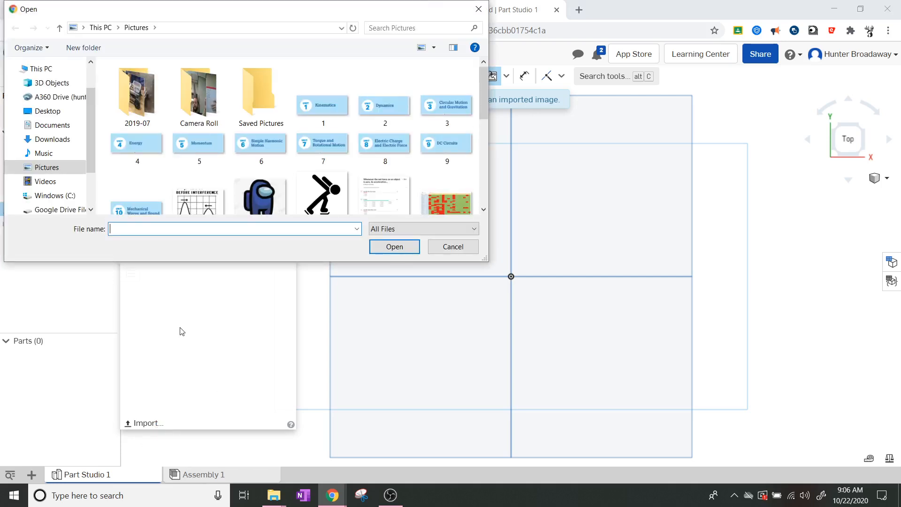
scroll(297, 133, "down", 5)
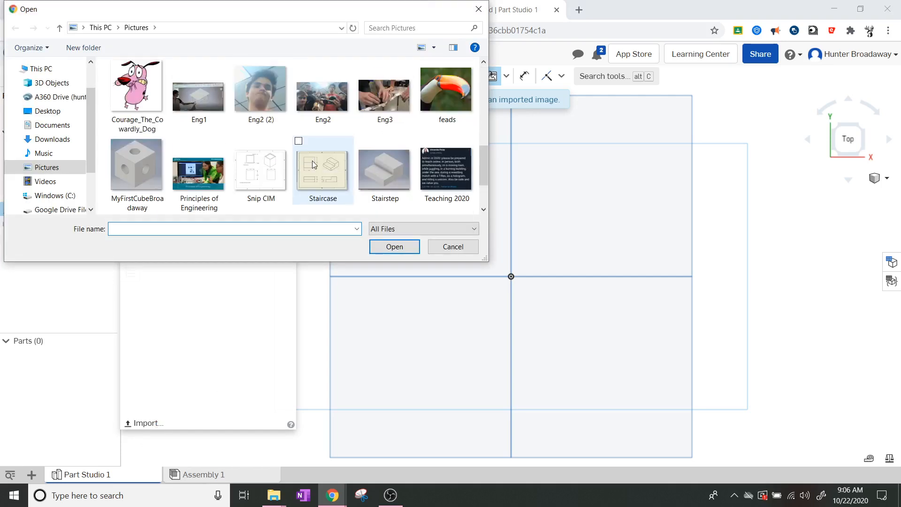
scroll(312, 160, "up", 3)
left_click(278, 128)
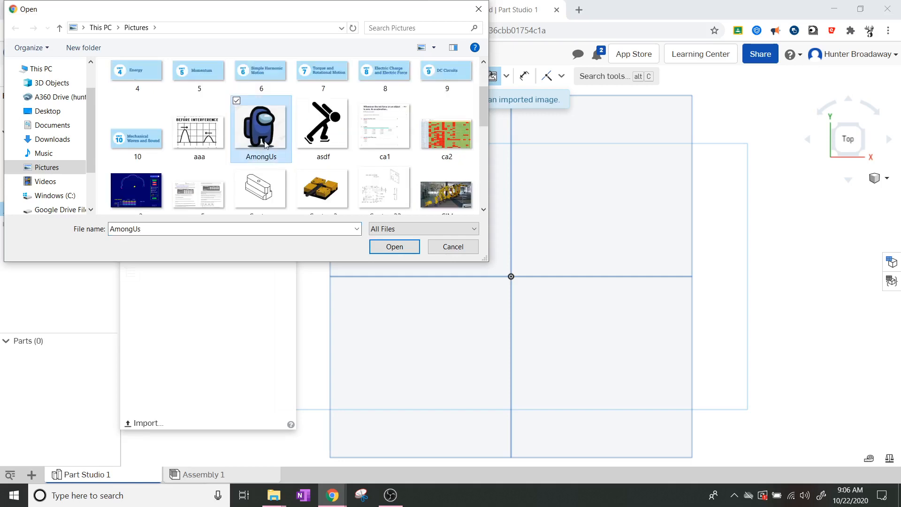
left_click(400, 247)
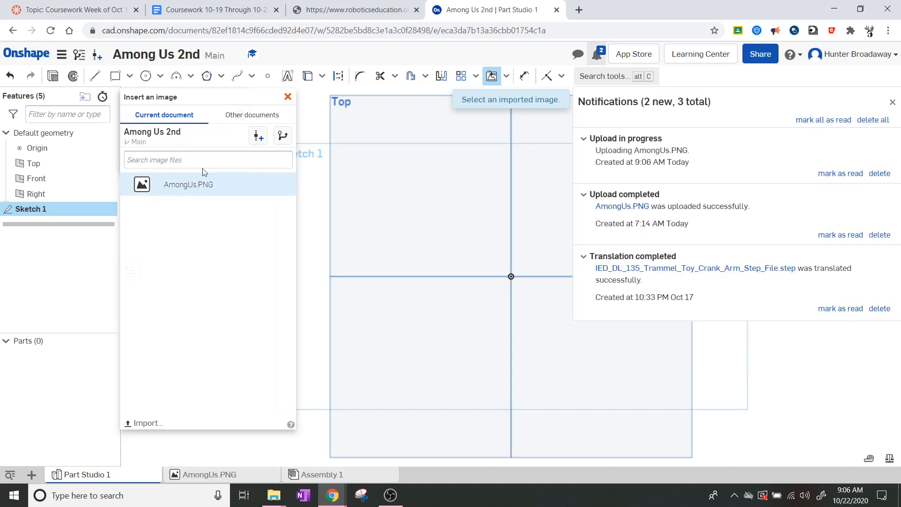
left_click(892, 102)
Step: Place AmongUs.PNG in Sketch 1 as a rectangle to the upper right of the origin
scroll(703, 175, "up", 3)
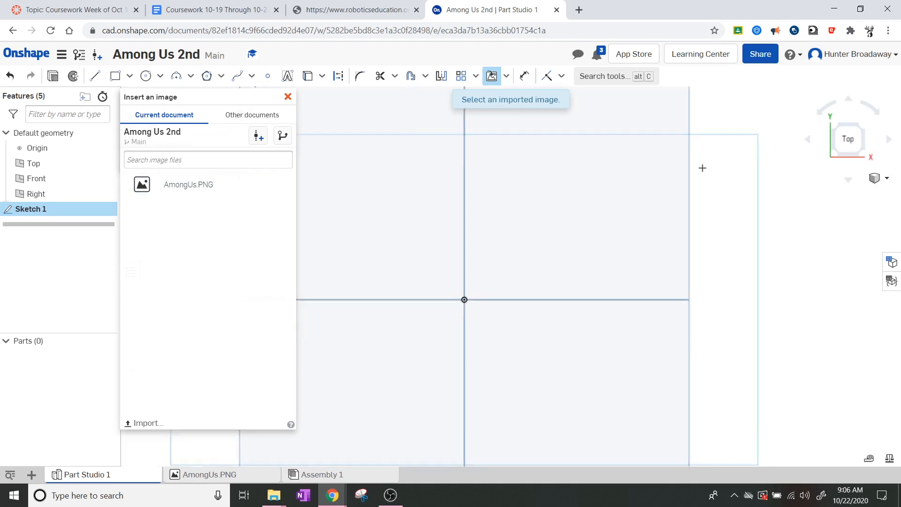
scroll(704, 175, "down", 5)
scroll(659, 201, "up", 5)
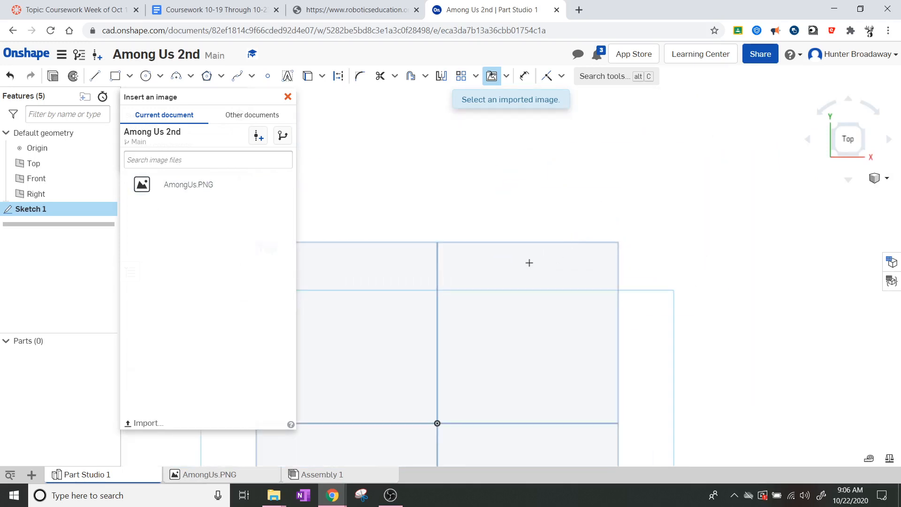
mouse_move(631, 312)
middle_mouse_down()
mouse_move(639, 296)
mouse_move(636, 240)
middle_mouse_up()
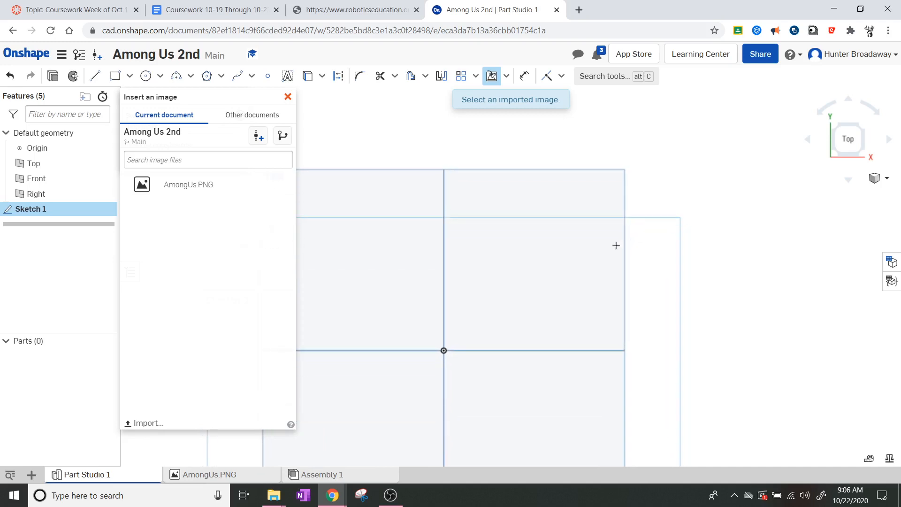
left_click(169, 185)
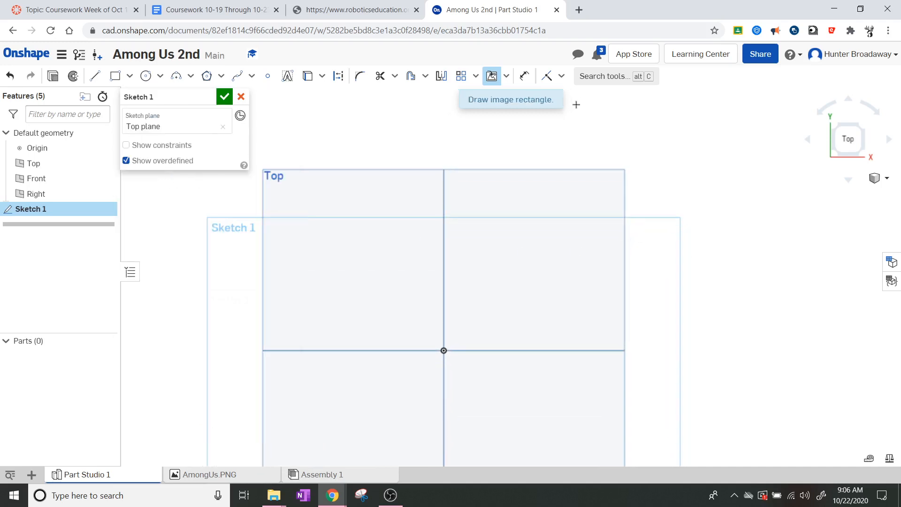
left_click(469, 176)
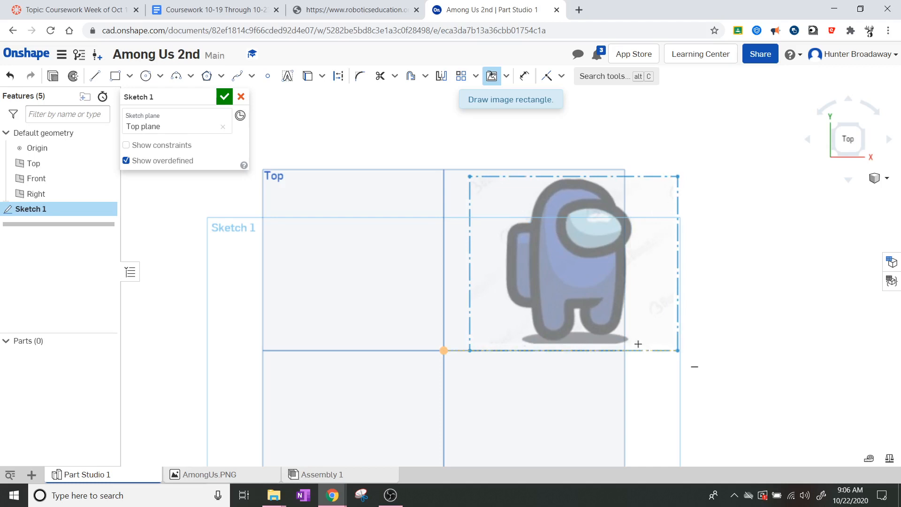
left_click(621, 328)
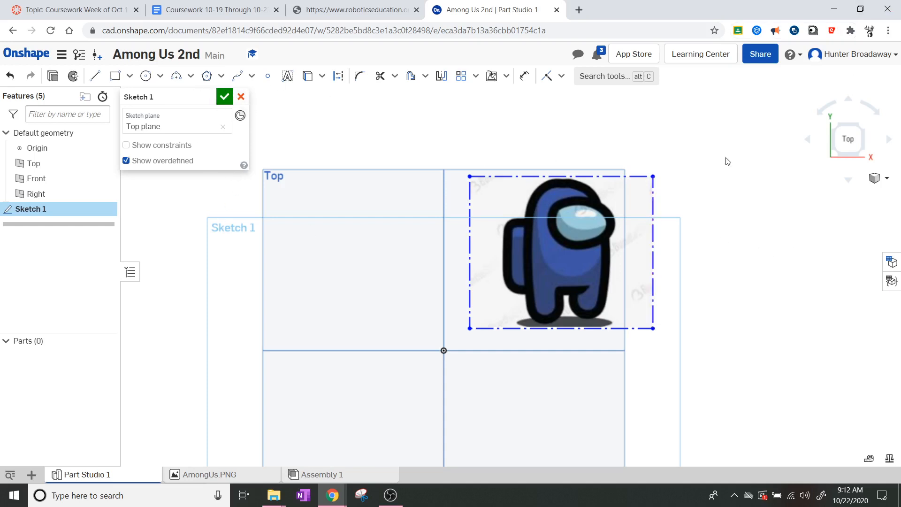
Step: Zoom in on the character's backpack area of the AmongUs picture
scroll(784, 251, "up", 3)
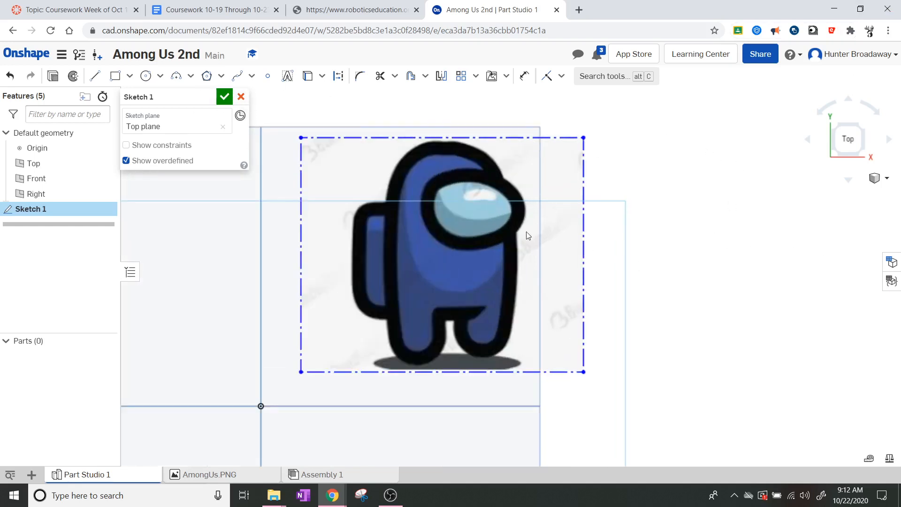
scroll(385, 219, "up", 4)
scroll(385, 219, "down", 6)
scroll(386, 220, "up", 2)
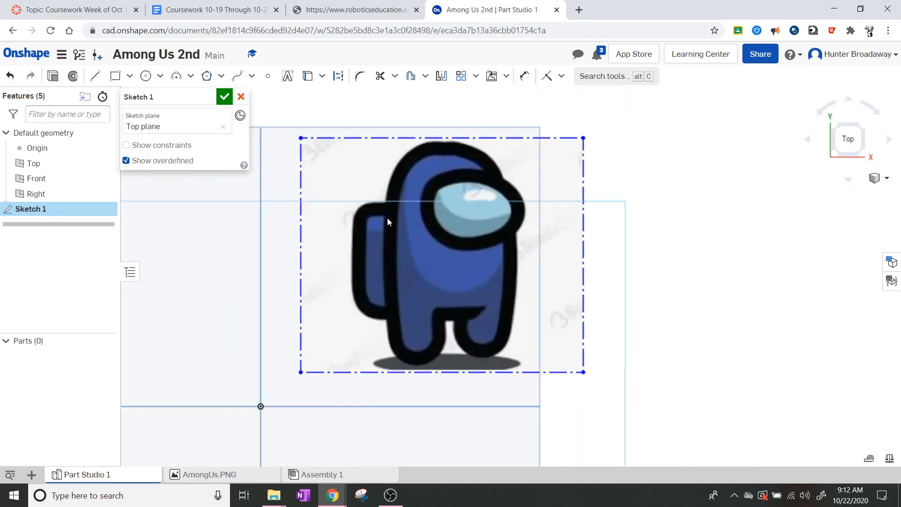
scroll(388, 221, "up", 1)
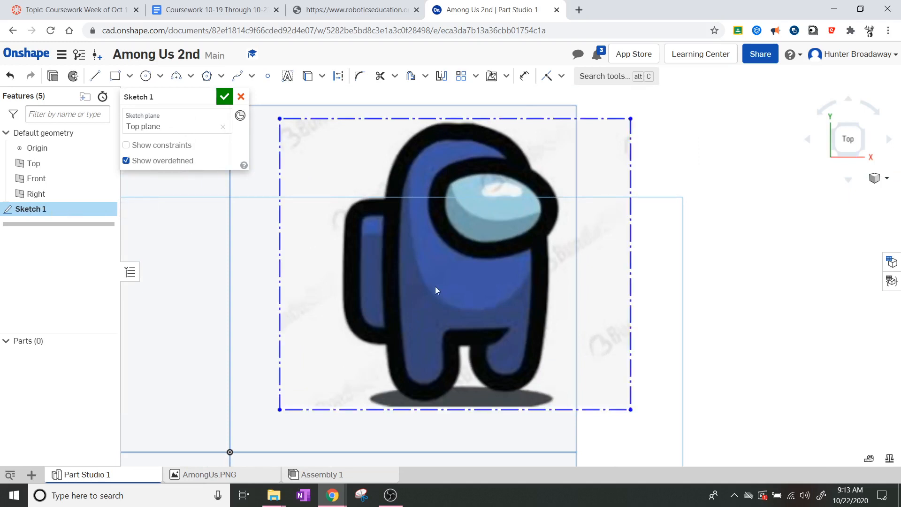
scroll(499, 304, "up", 2)
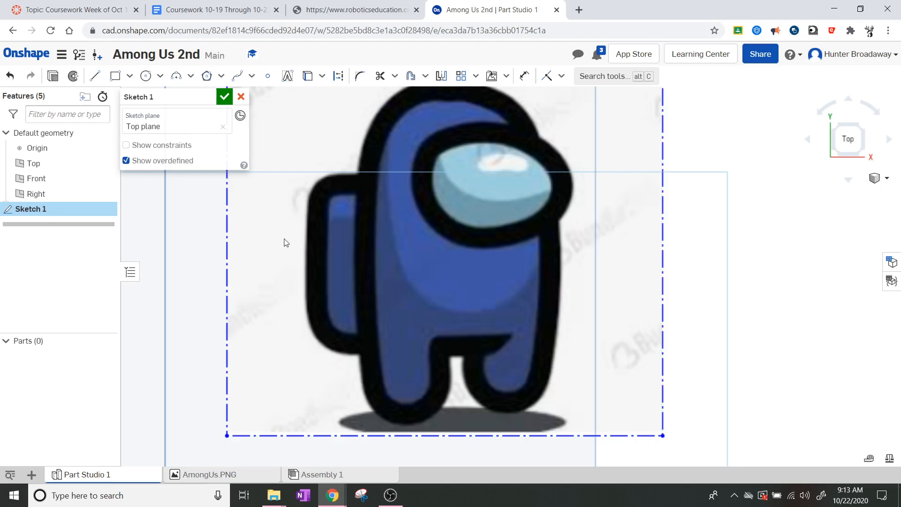
scroll(294, 233, "up", 5)
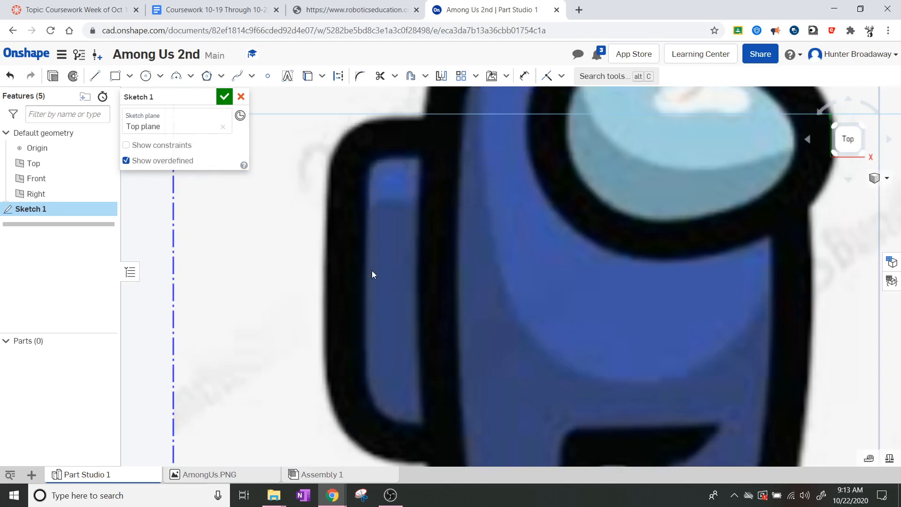
scroll(418, 259, "up", 4)
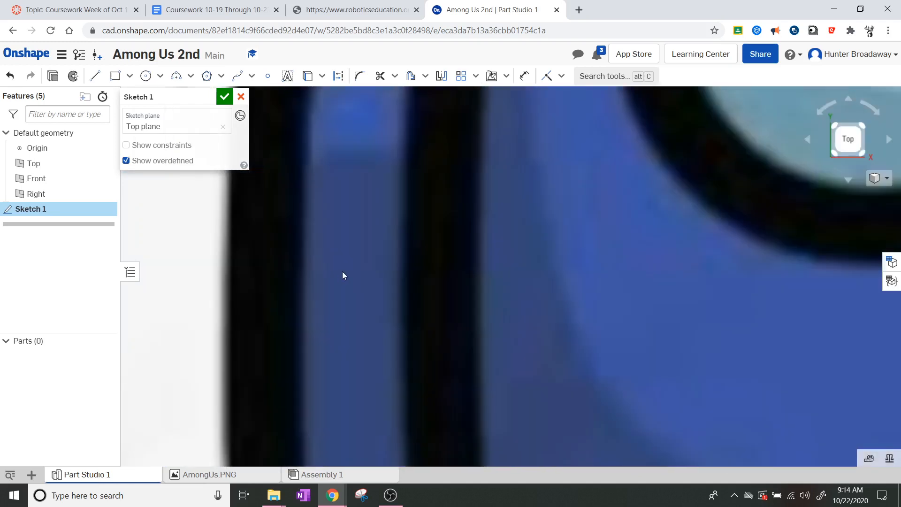
scroll(342, 275, "down", 3)
scroll(342, 274, "down", 4)
scroll(344, 275, "up", 4)
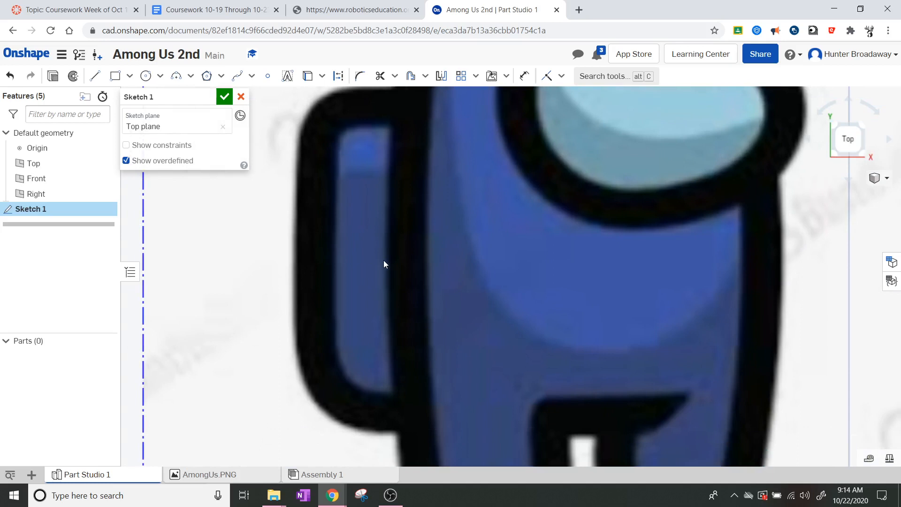
Step: Draw two connected lines down the backpack's inner edge to its bottom corner
left_click(95, 75)
left_click(388, 129)
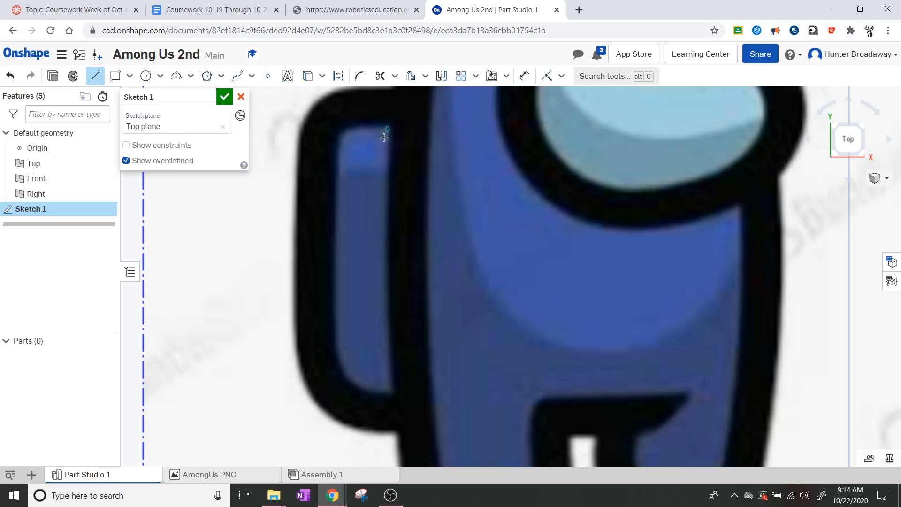
left_click(381, 260)
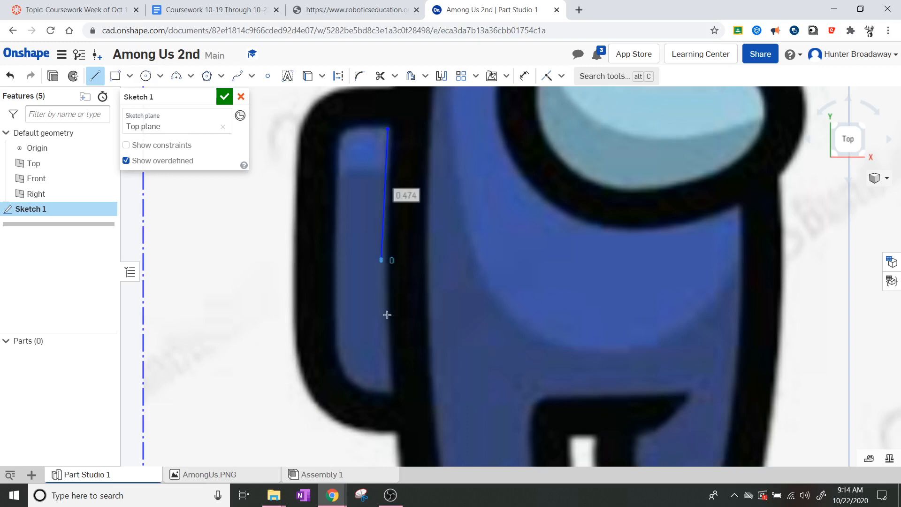
left_click(389, 387)
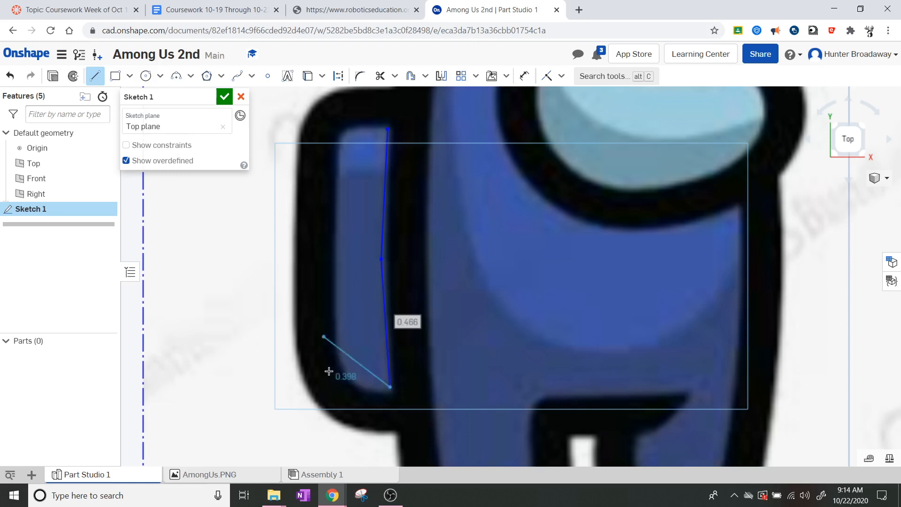
key("Escape")
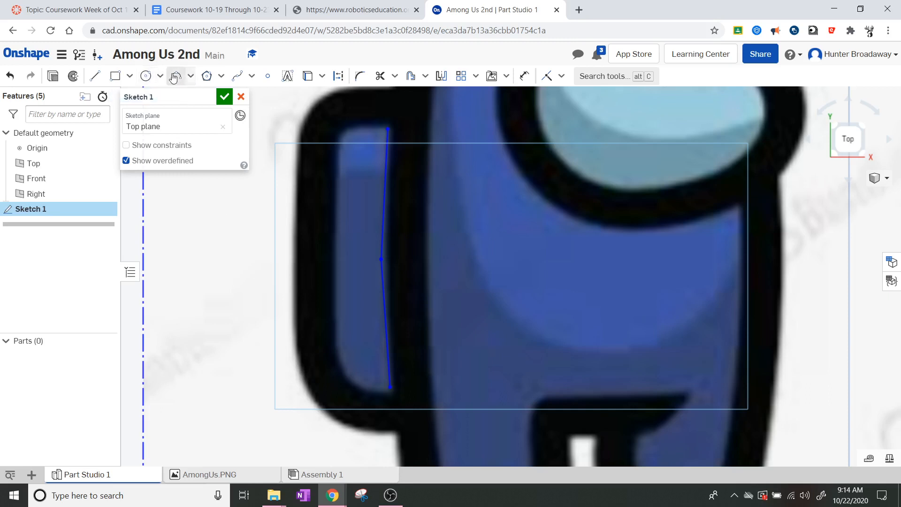
Step: Trace the backpack's outer edge with a spline joining both ends of the line
left_click(239, 76)
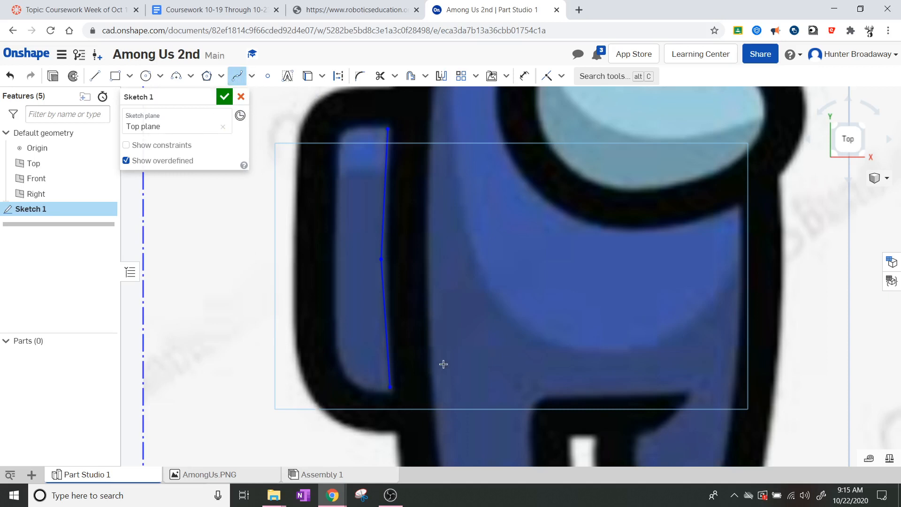
left_click(389, 387)
left_click(338, 357)
left_click(335, 349)
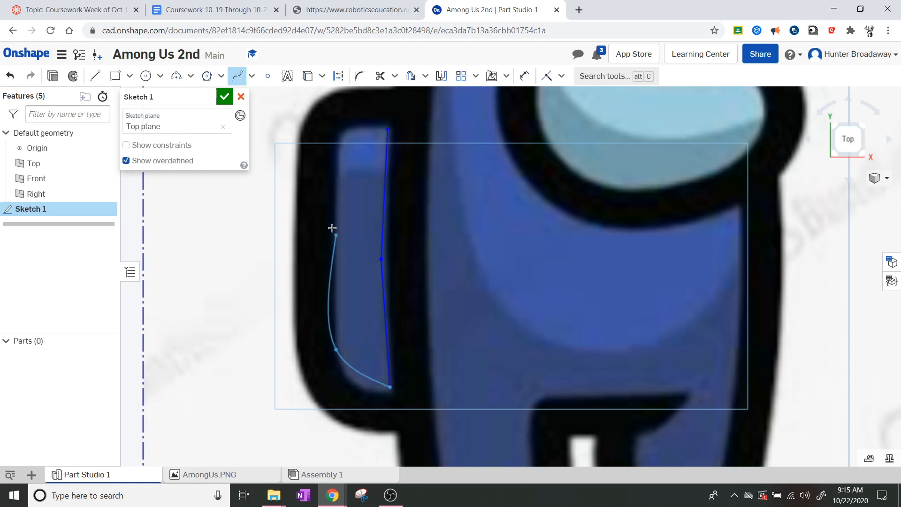
left_click(341, 129)
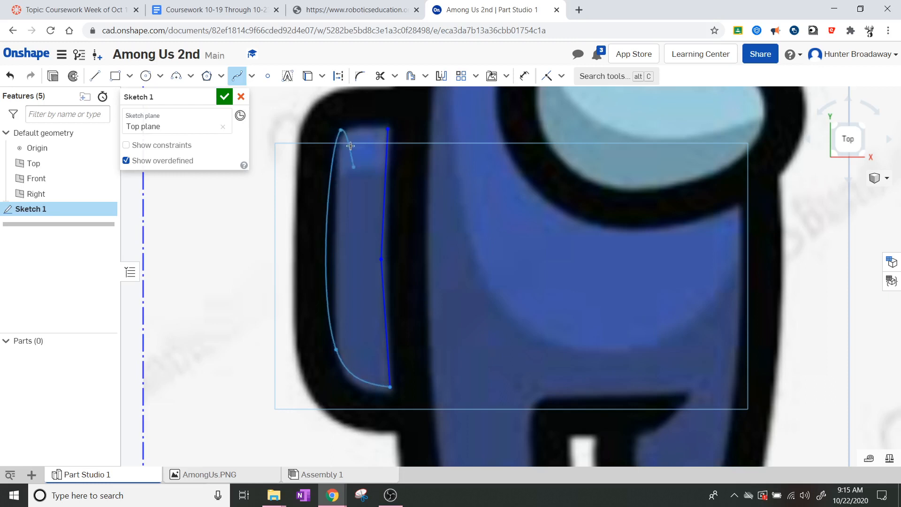
left_click(388, 129)
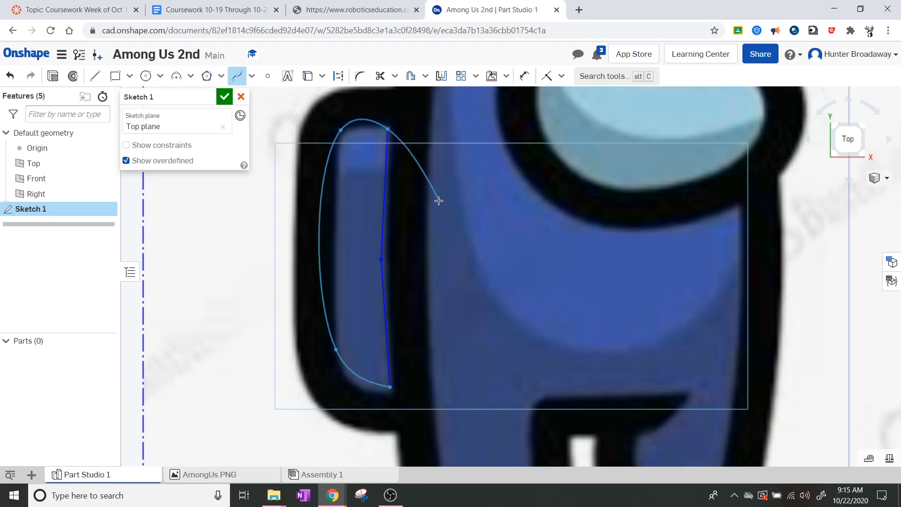
key("Escape")
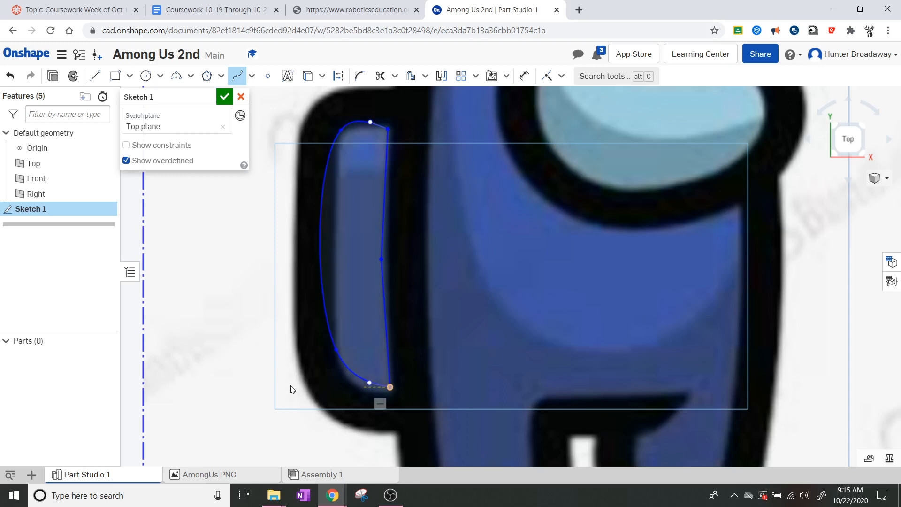
key("Escape")
Step: Reshape the backpack spline's lower bend and move its shared bottom endpoint onto the band's corner
scroll(352, 376, "up", 3)
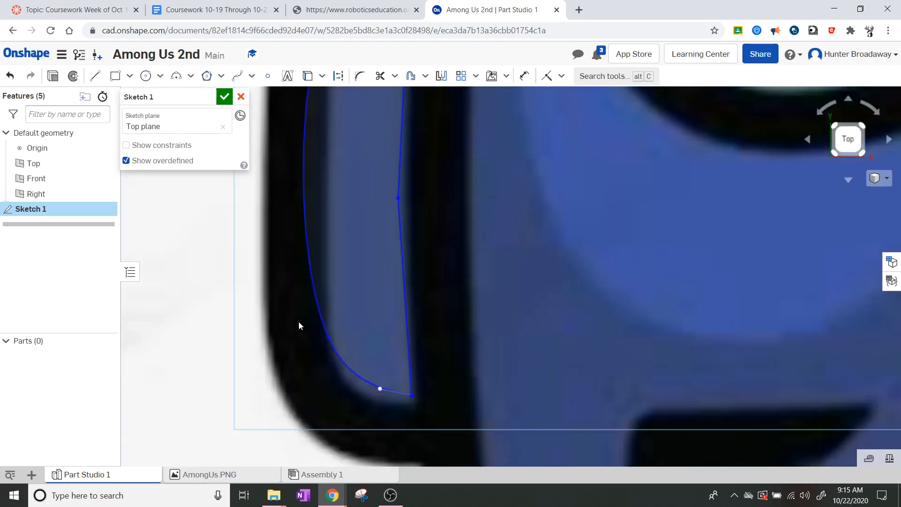
left_click(330, 341)
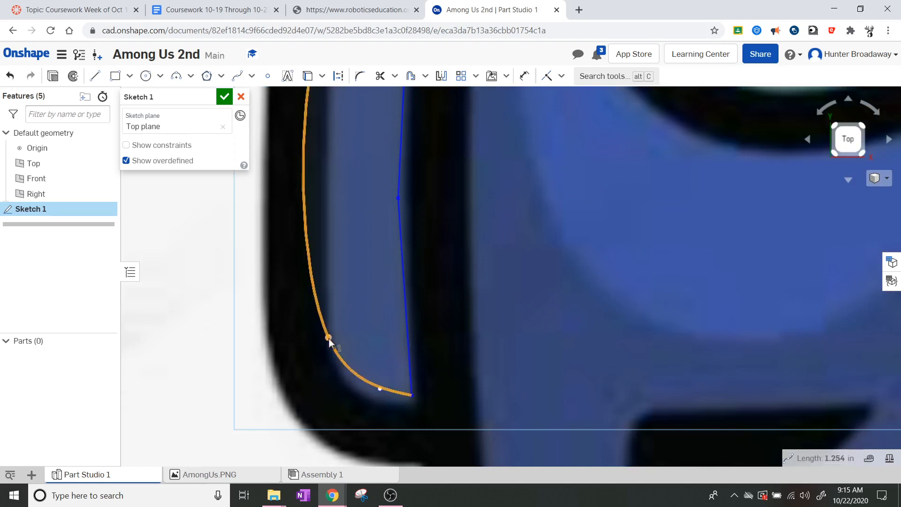
left_click_drag(329, 341, 342, 375)
mouse_move(348, 379)
left_mouse_down()
mouse_move(358, 385)
mouse_move(339, 368)
left_mouse_up()
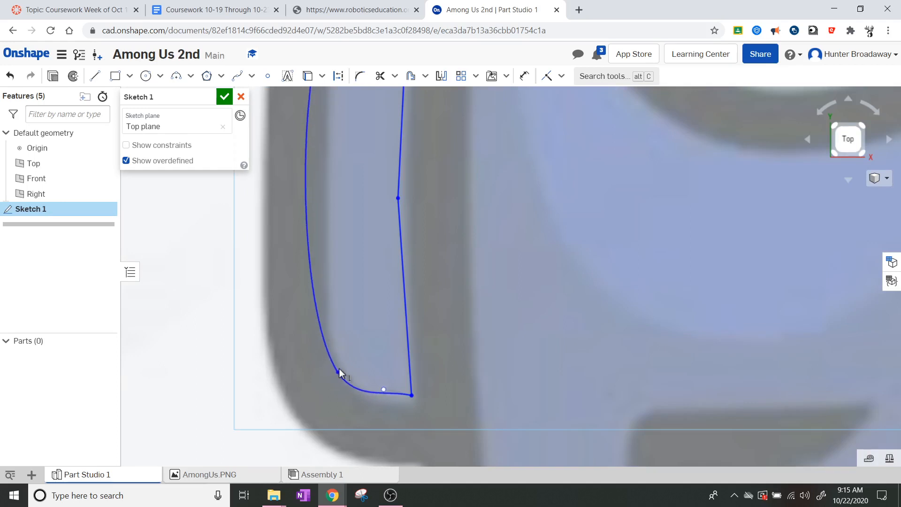
left_click(412, 393)
left_click_drag(413, 393, 419, 409)
Step: Nudge the shared top endpoint upward and reshape the spline's upper bend to fit the band
scroll(455, 225, "down", 6)
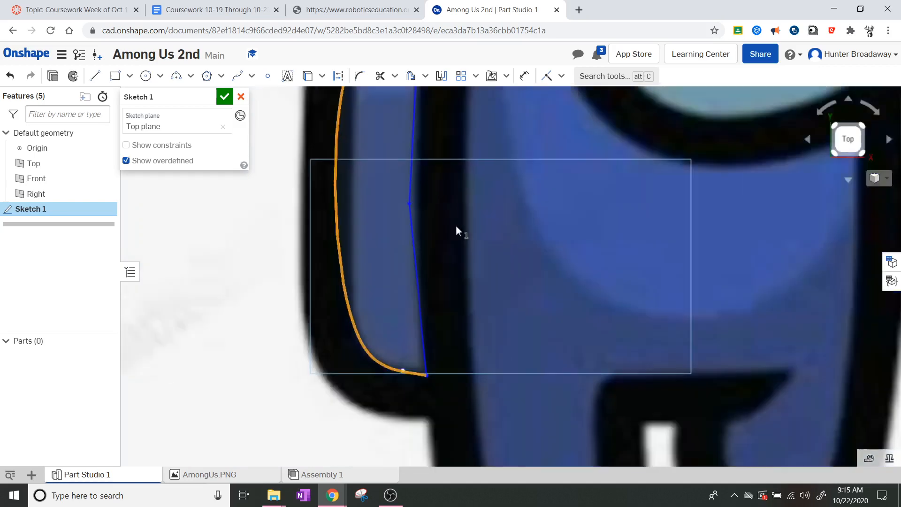
scroll(442, 134, "up", 5)
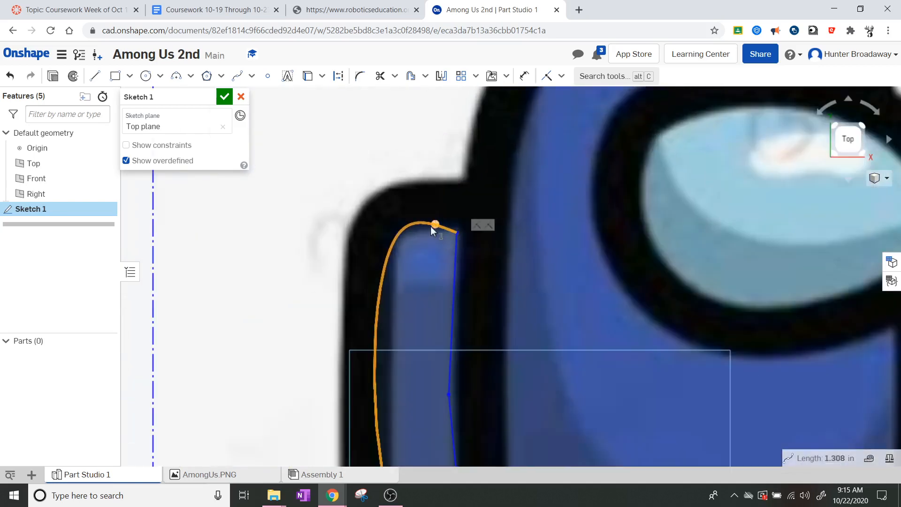
left_click_drag(455, 231, 454, 224)
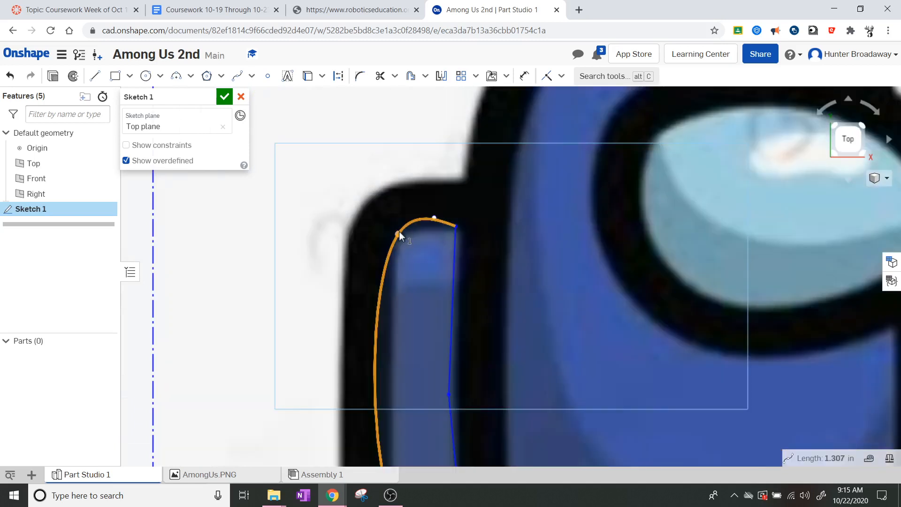
mouse_move(399, 232)
left_mouse_down()
mouse_move(388, 261)
mouse_move(399, 251)
left_mouse_up()
scroll(470, 430, "down", 5)
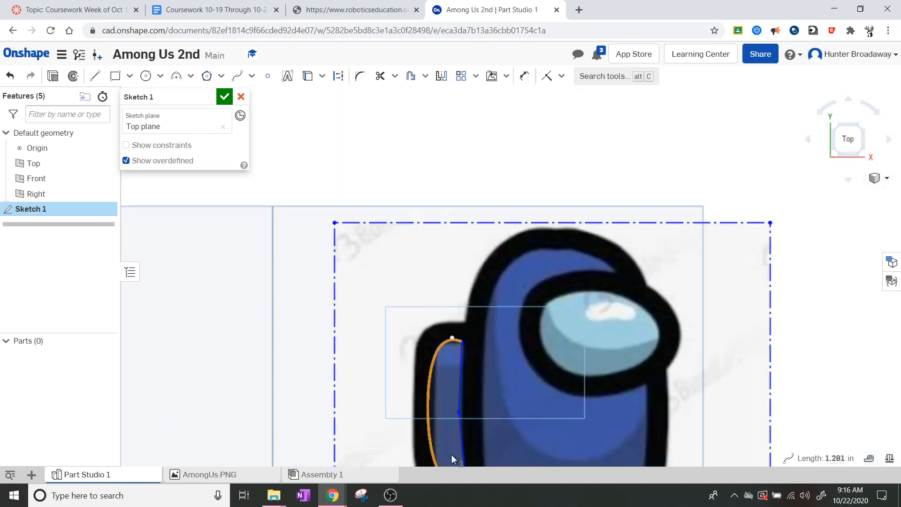
scroll(478, 446, "up", 5)
scroll(483, 437, "down", 5)
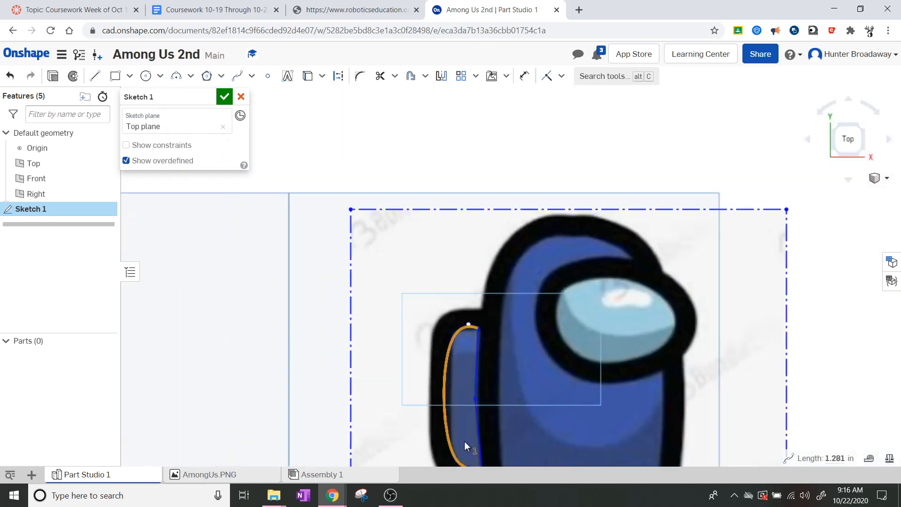
scroll(478, 421, "down", 1)
scroll(478, 421, "down", 2)
scroll(531, 438, "up", 5)
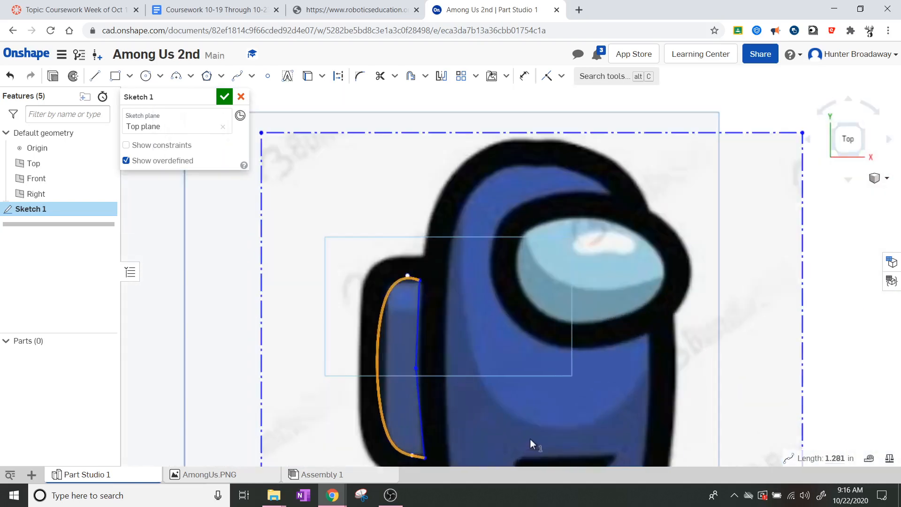
scroll(255, 206, "down", 1)
scroll(396, 326, "up", 5)
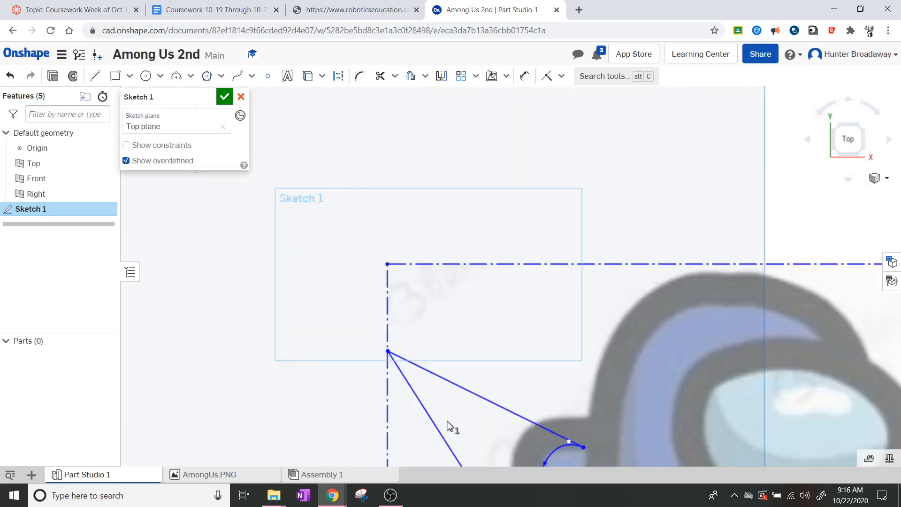
key("ctrl+z")
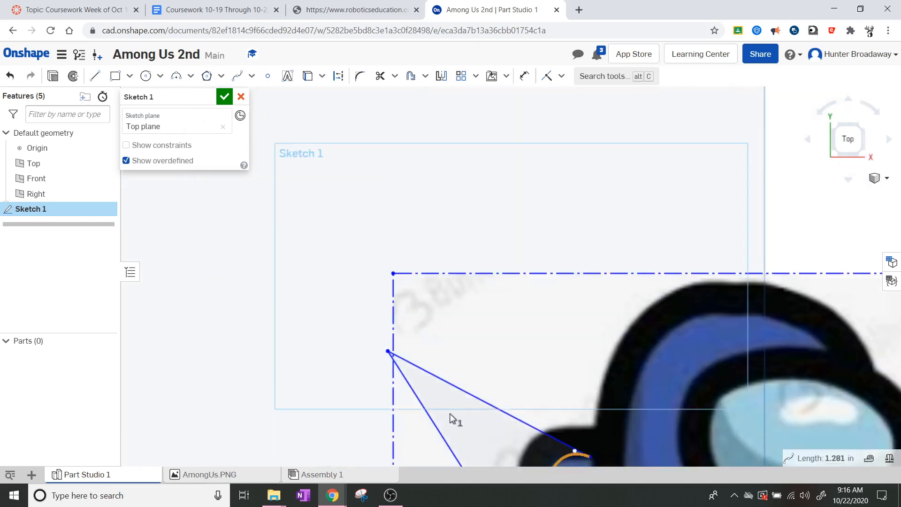
key("ctrl+z")
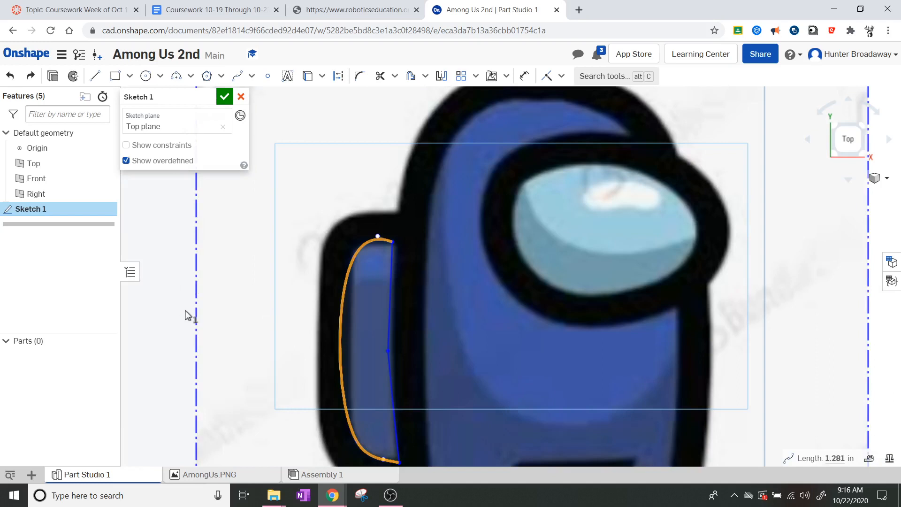
left_click(167, 323)
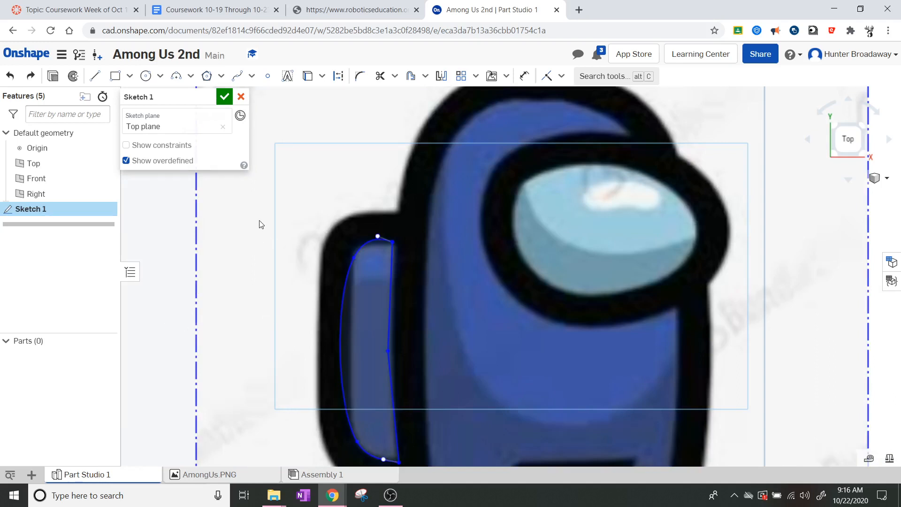
key("ctrl+z")
key("ctrl+z")
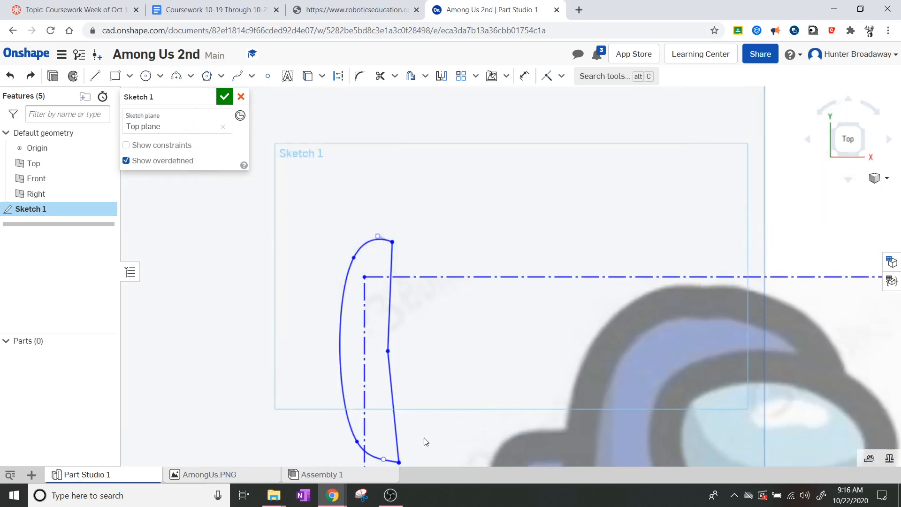
key("ctrl+y")
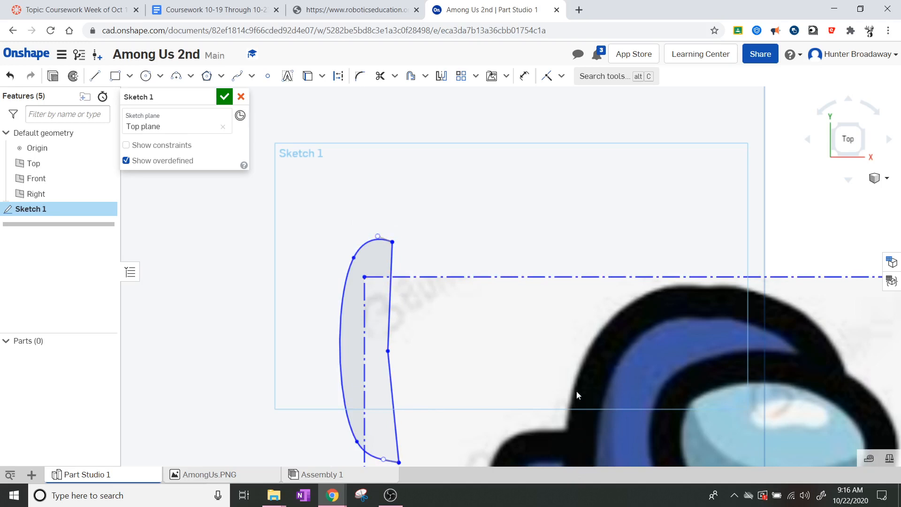
key("ctrl+z")
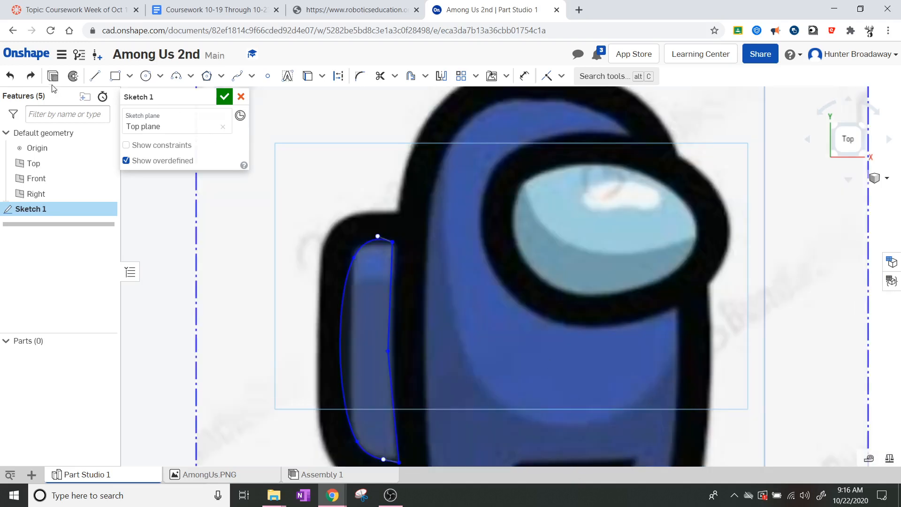
Step: Redo the image move so the Among Us picture shifts down and right of the band outline
left_click(31, 76)
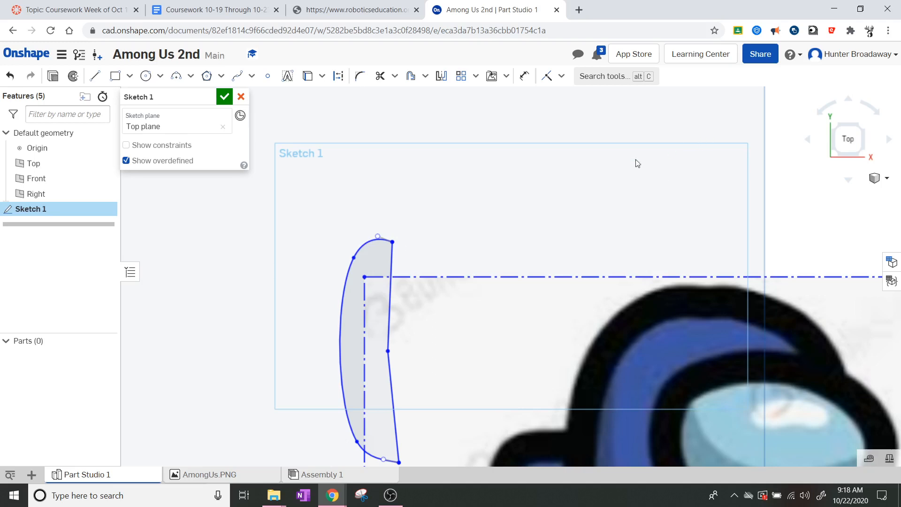
key("ctrl+z")
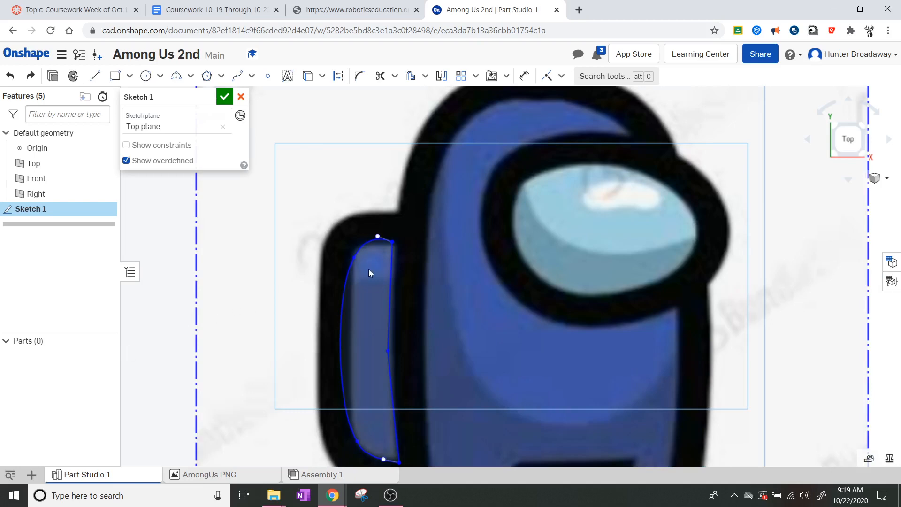
scroll(338, 354, "up", 2)
scroll(332, 402, "down", 6)
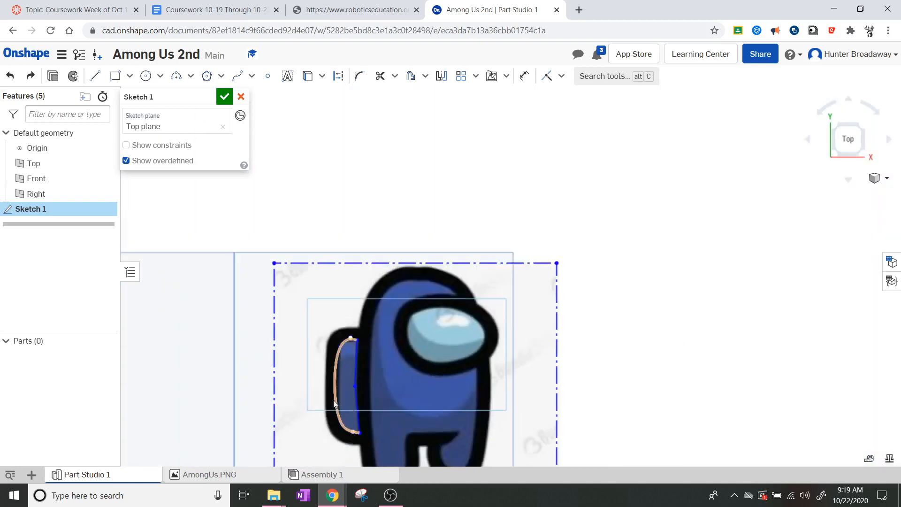
scroll(419, 296, "up", 7)
scroll(442, 247, "down", 5)
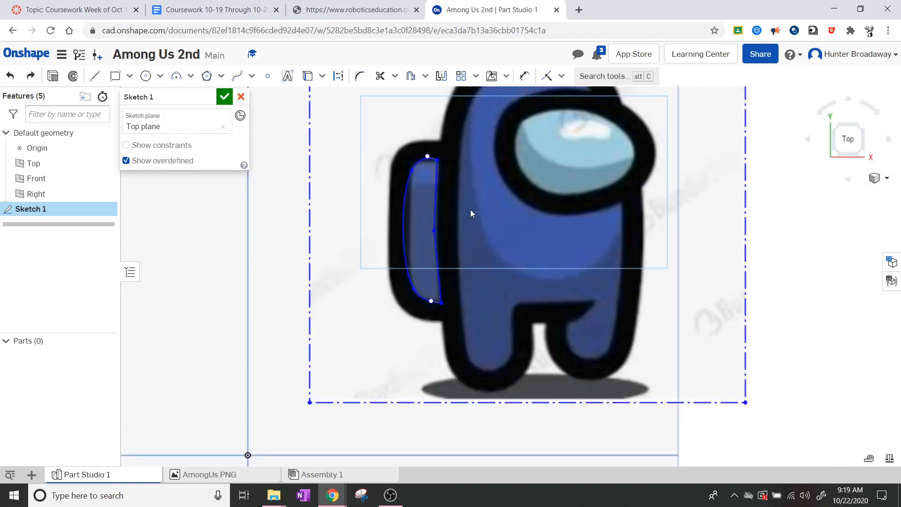
scroll(470, 209, "up", 4)
scroll(471, 210, "up", 1)
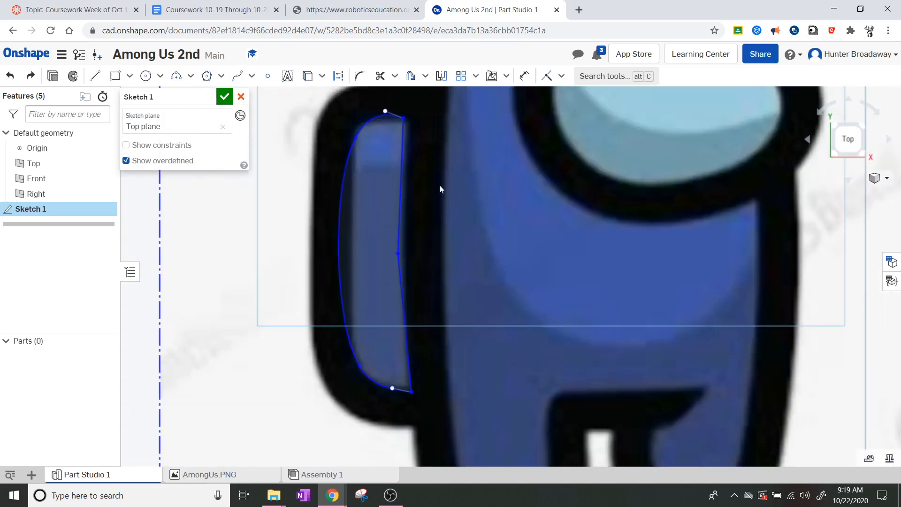
middle_click_drag(440, 187, 445, 238)
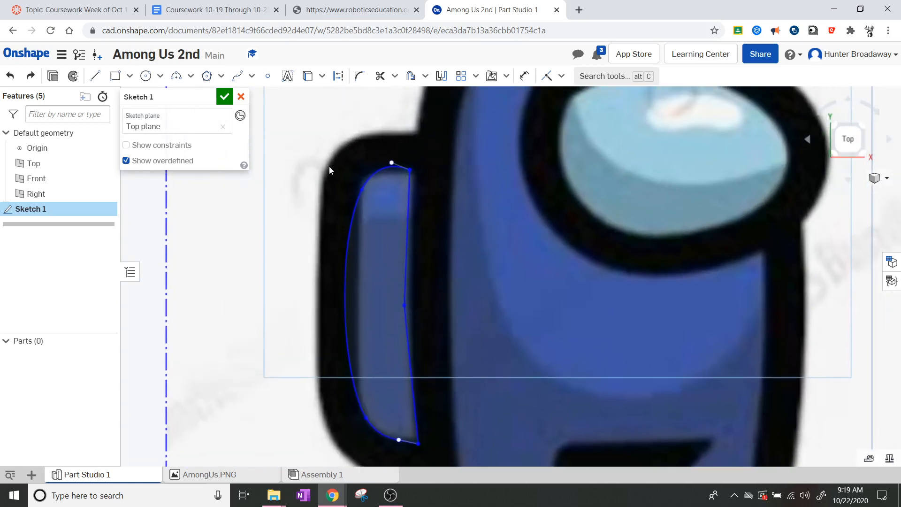
mouse_move(327, 417)
middle_mouse_down()
mouse_move(331, 385)
mouse_move(318, 357)
mouse_move(330, 400)
middle_mouse_up()
middle_click_drag(332, 369, 333, 379)
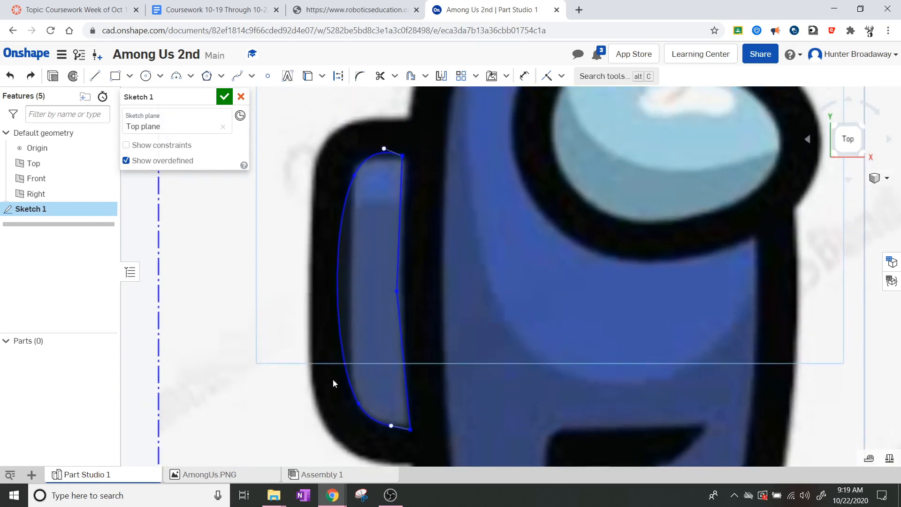
scroll(336, 372, "down", 2)
scroll(339, 368, "up", 1)
scroll(339, 367, "up", 1)
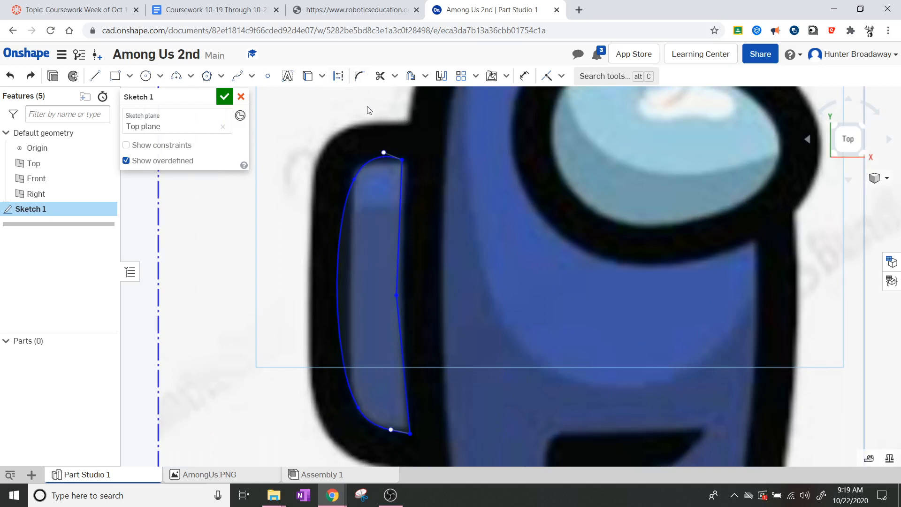
Step: Offset the backpack spline 0.129 in outward along the band's outer black edge
left_click(425, 76)
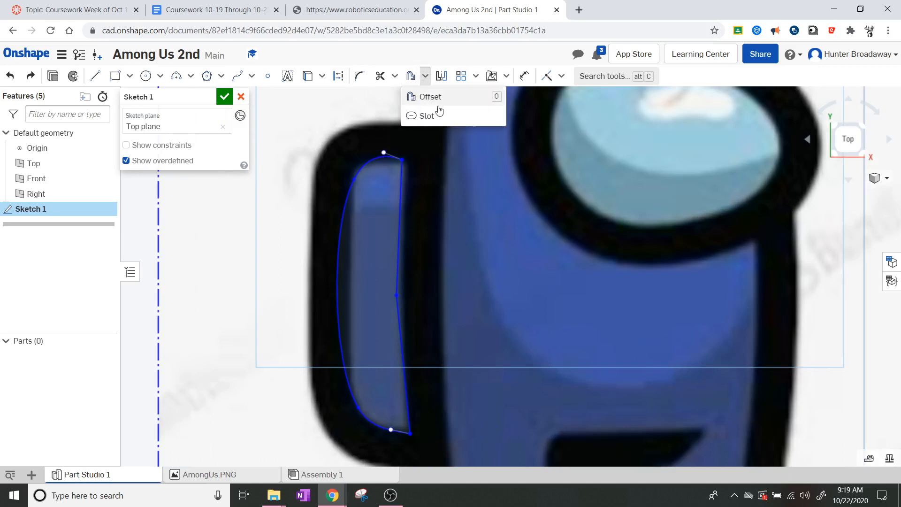
left_click(411, 76)
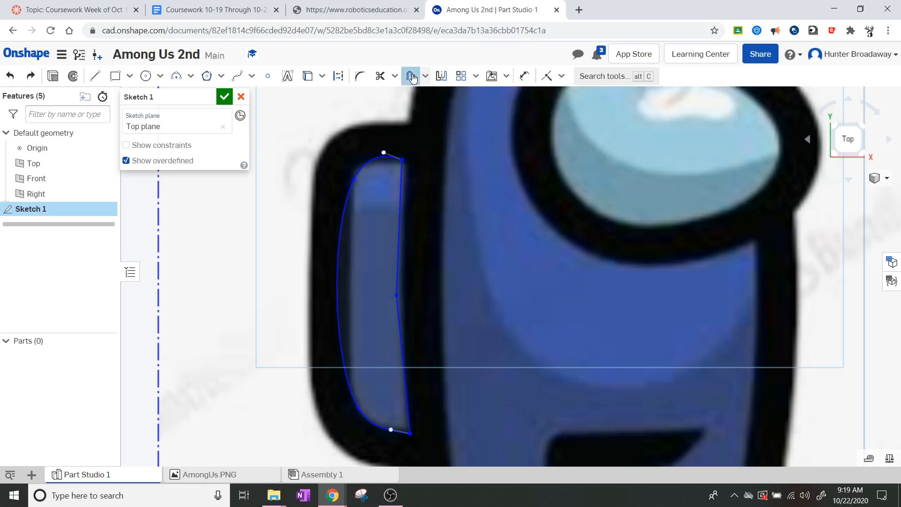
left_click(361, 167)
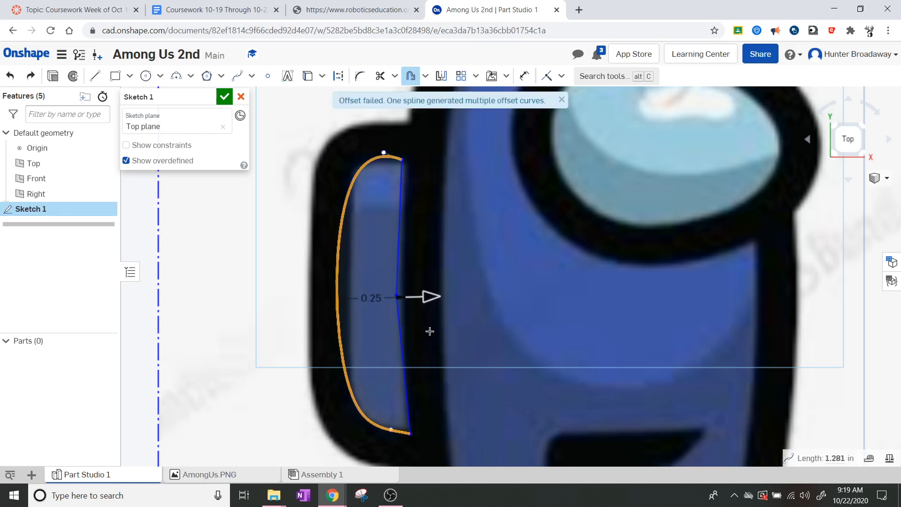
left_click_drag(425, 296, 321, 284)
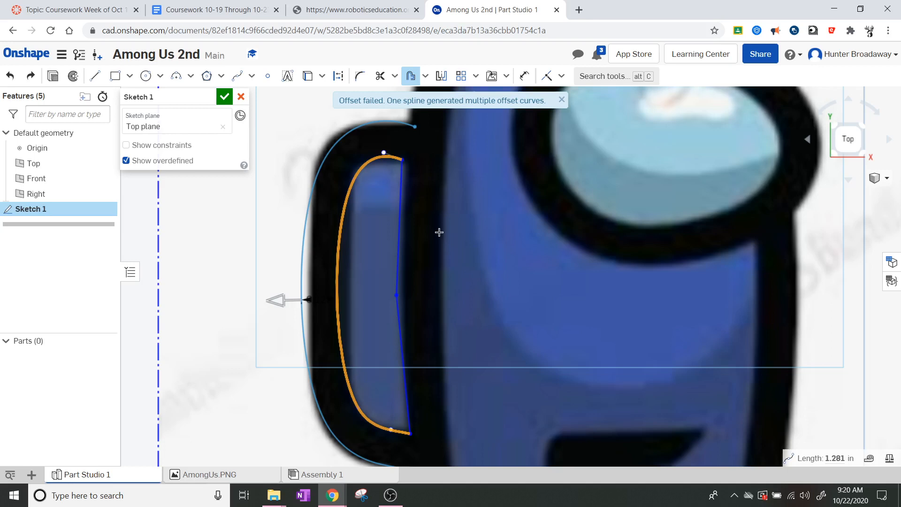
key("Escape")
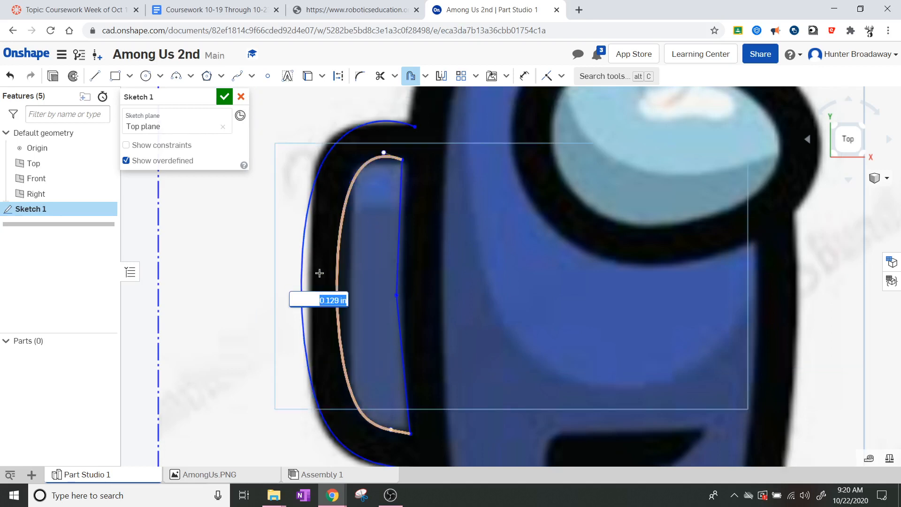
left_click(209, 317)
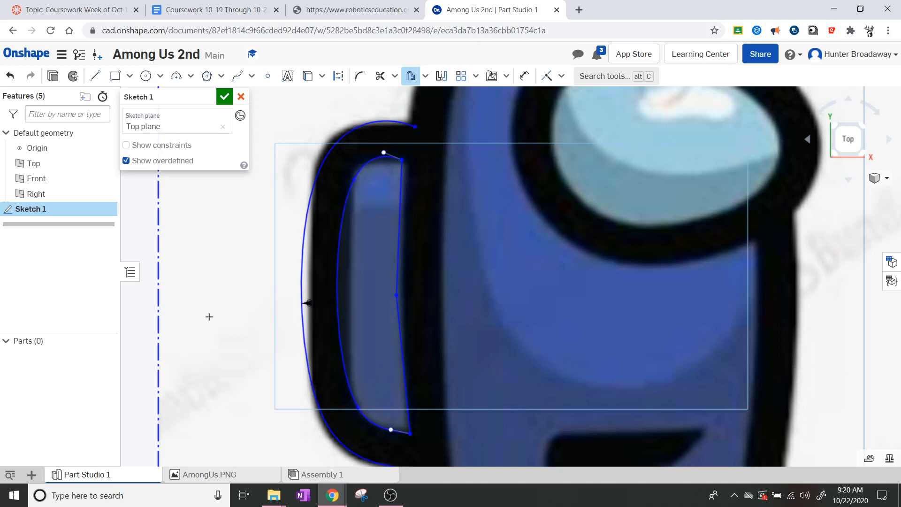
scroll(413, 112, "up", 3)
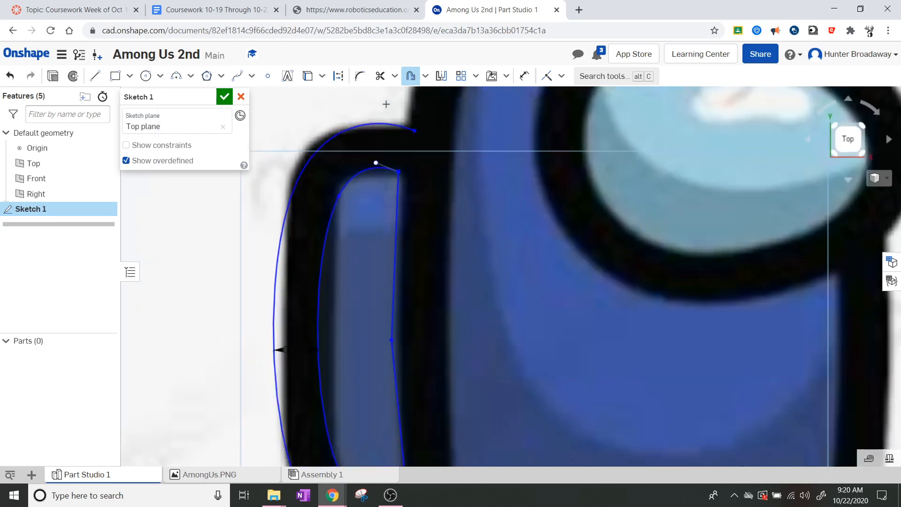
key("Escape")
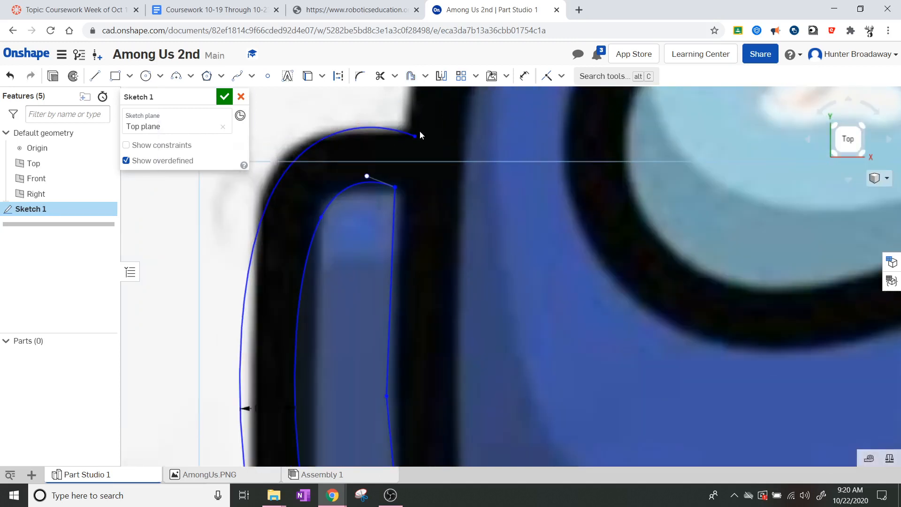
Step: Drag the offset curve's top end onto the band edge
left_click_drag(416, 136, 395, 131)
scroll(195, 379, "down", 2)
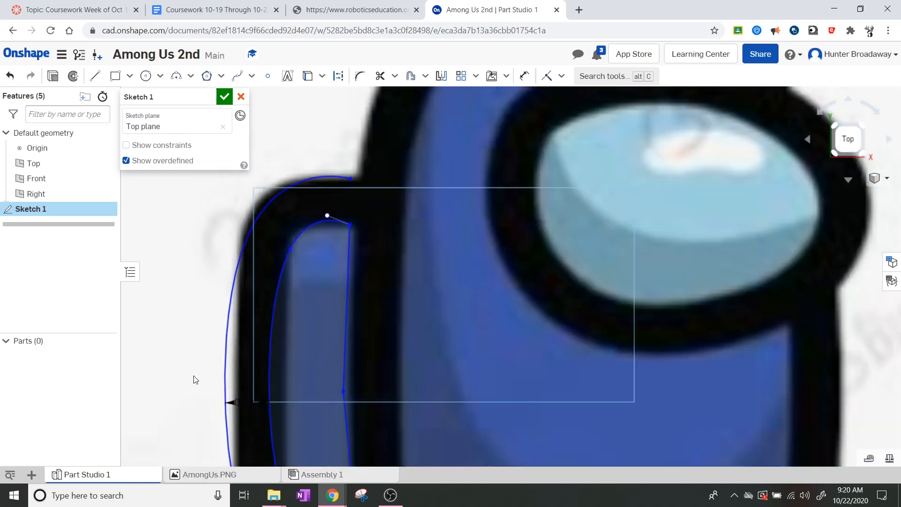
scroll(264, 416, "down", 4)
scroll(279, 449, "up", 7)
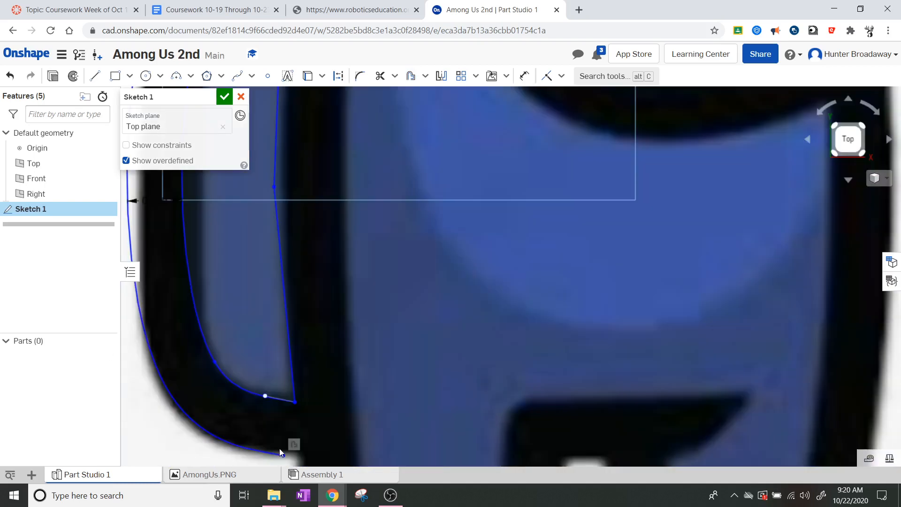
scroll(262, 332, "down", 6)
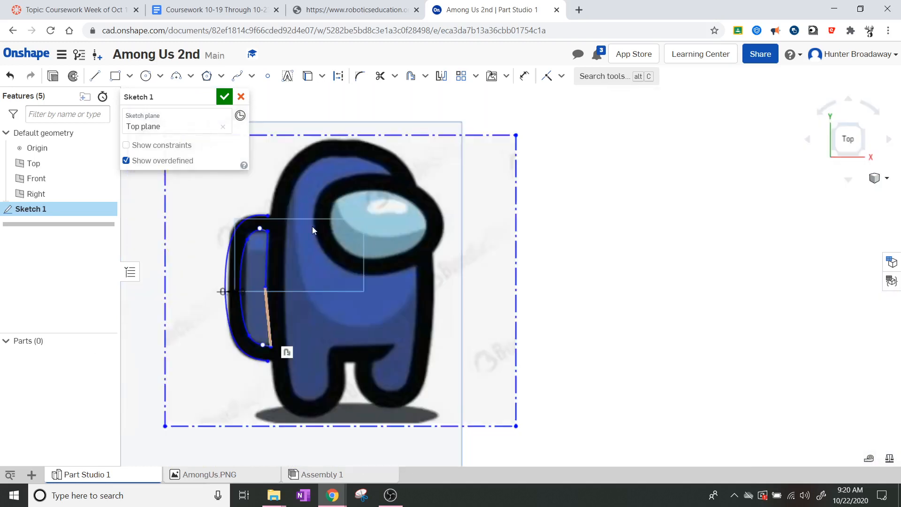
scroll(308, 224, "up", 3)
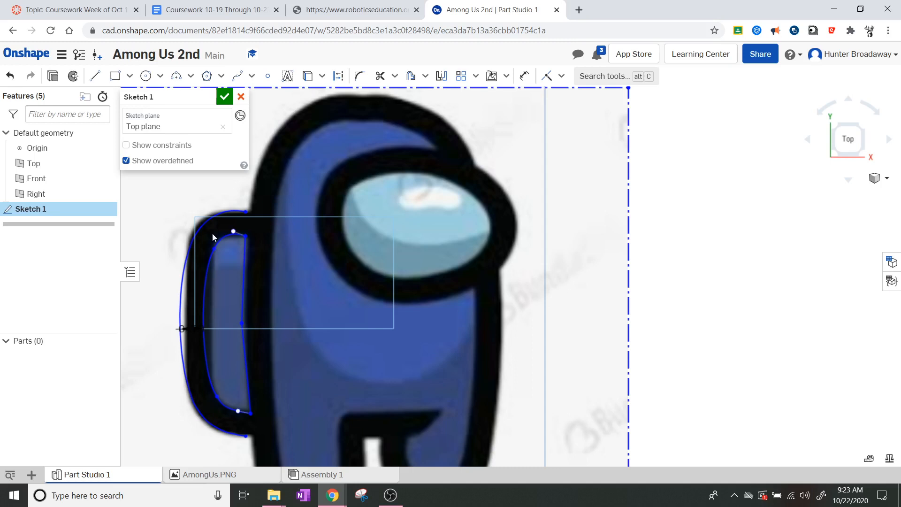
Step: Move the Among Us image right, clear of the two band curves, and centre the view on them
scroll(187, 247, "up", 5)
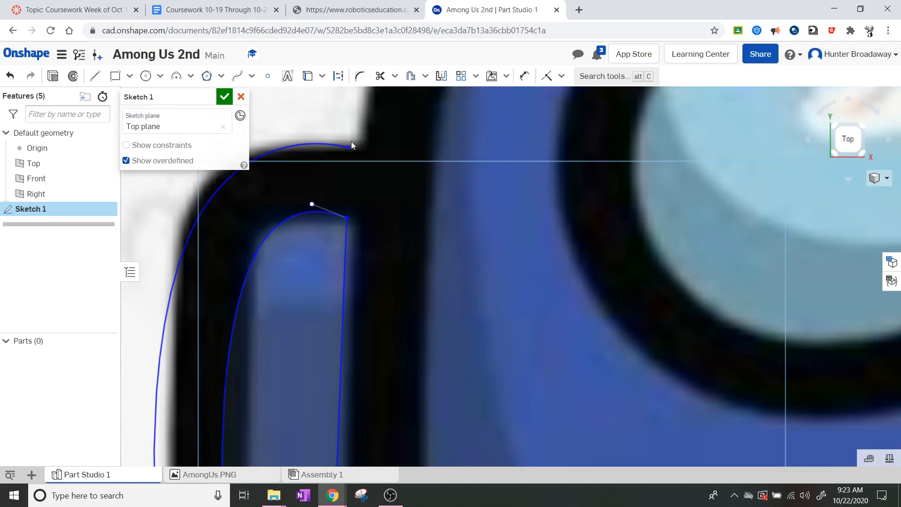
scroll(474, 227, "down", 6)
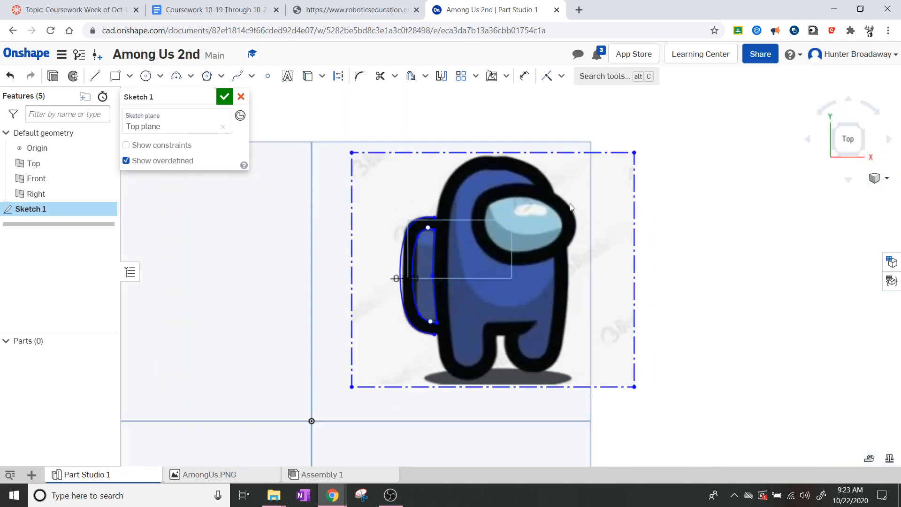
left_click_drag(607, 218, 751, 253)
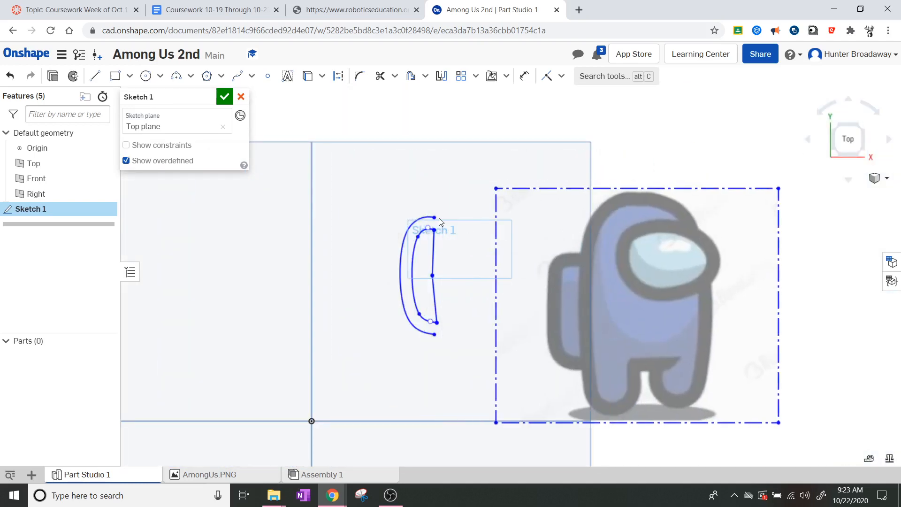
scroll(389, 245, "up", 2)
scroll(388, 245, "up", 3)
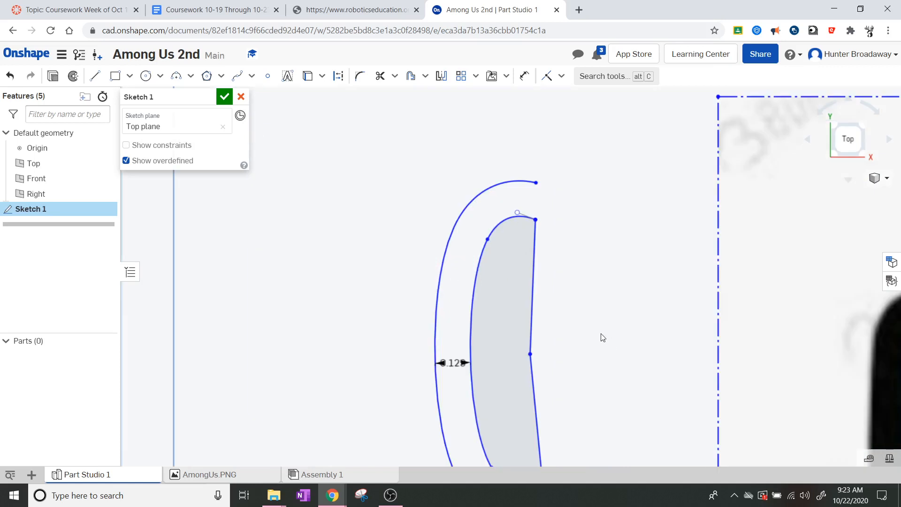
middle_click_drag(600, 333, 533, 268)
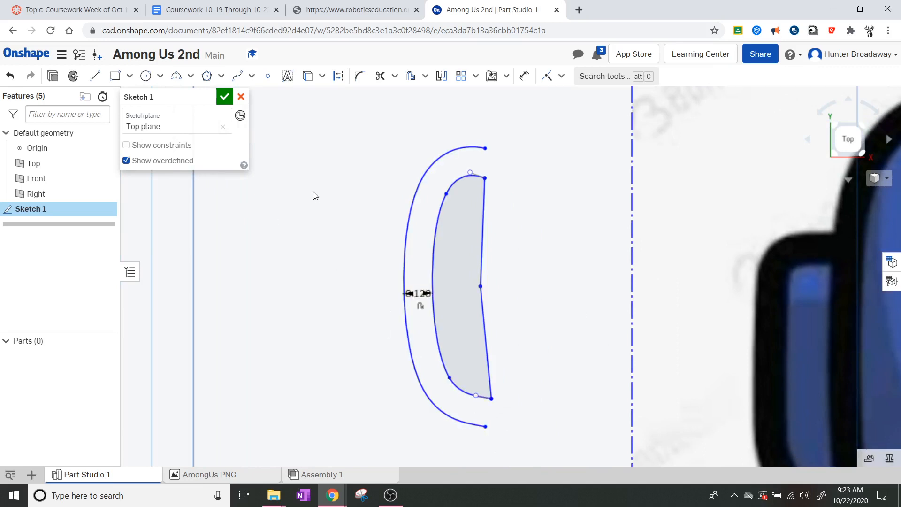
Step: Draw short lines joining the outer and inner curves at top and bottom, closing the band region
left_click(95, 76)
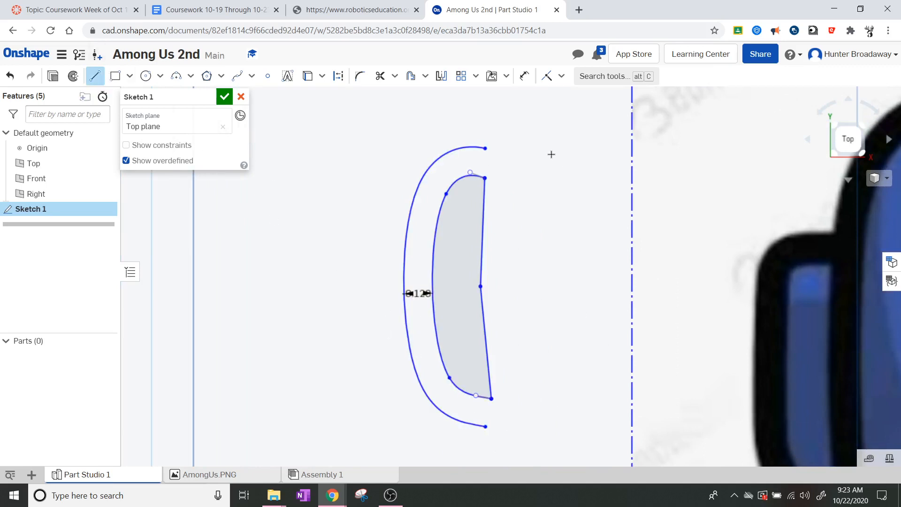
scroll(554, 156, "up", 2)
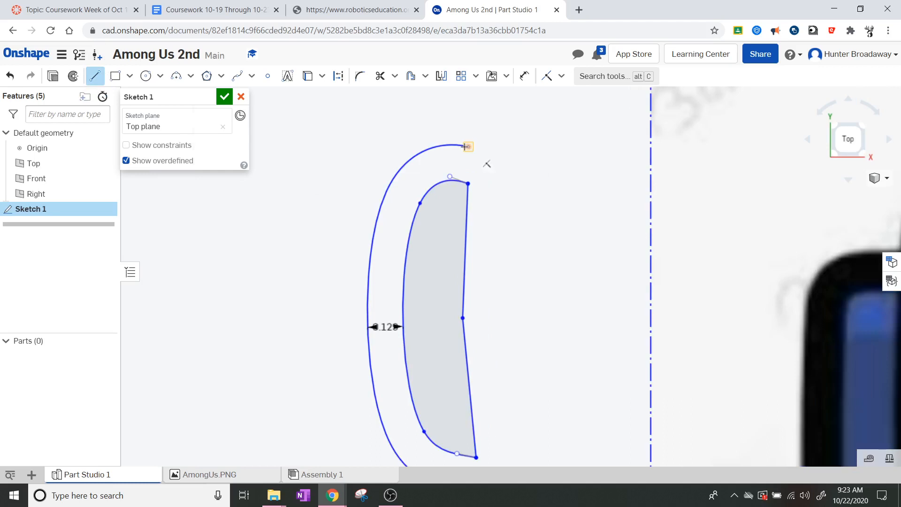
left_click(466, 146)
left_click(470, 184)
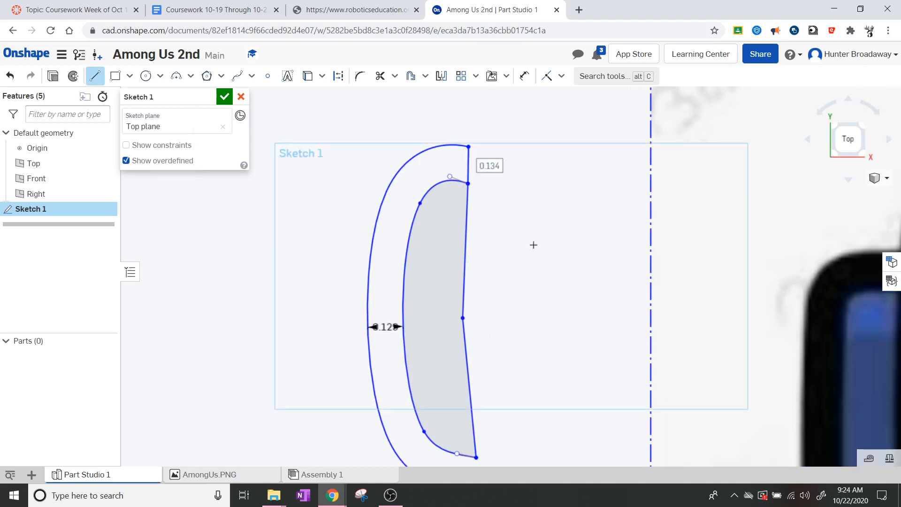
middle_click_drag(545, 285, 514, 201)
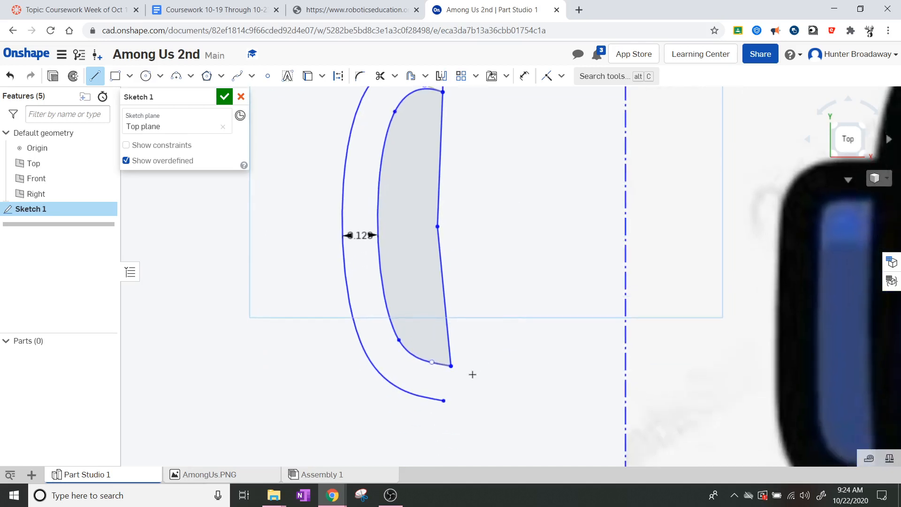
left_click(441, 402)
left_click(451, 366)
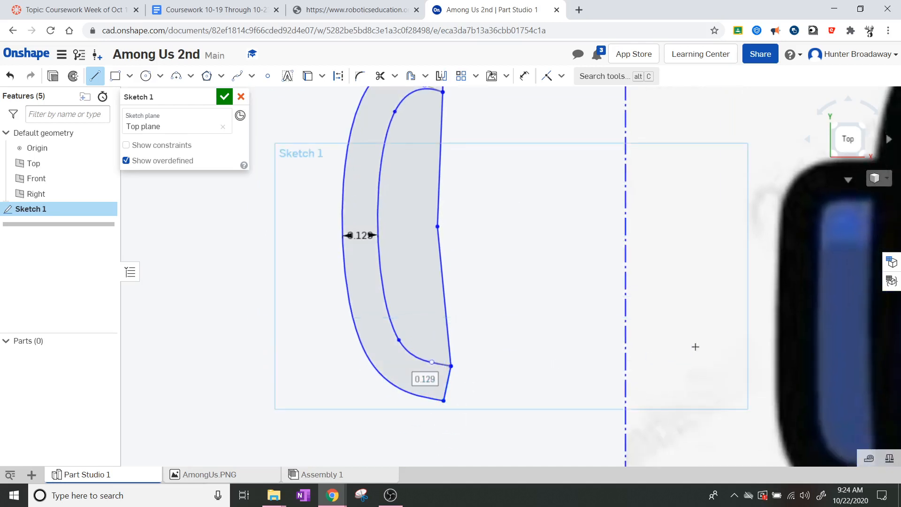
key("Escape")
scroll(595, 302, "down", 3)
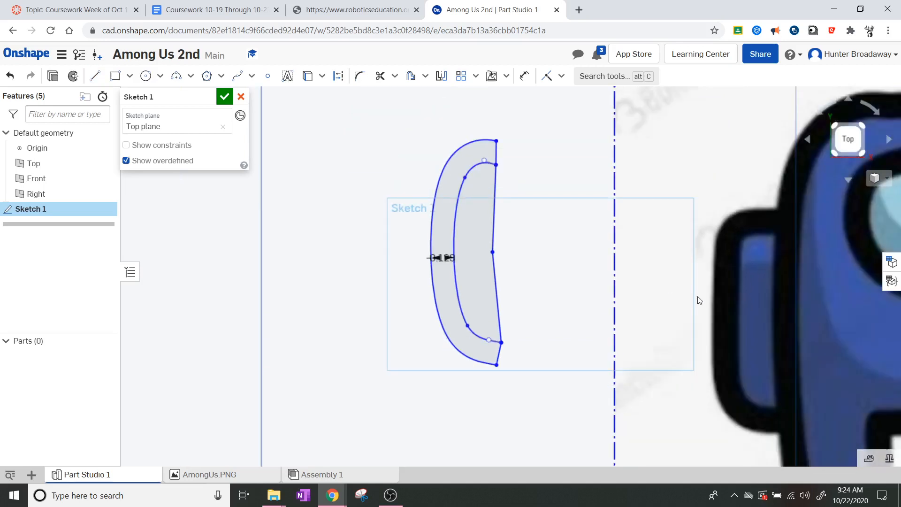
scroll(789, 305, "down", 3)
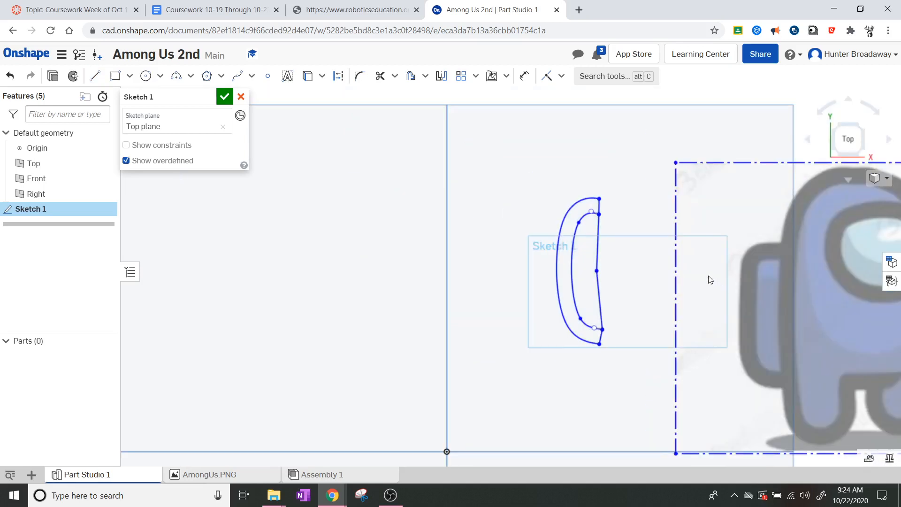
Step: Shift the reference image so its backpack sits under the band outline
left_click_drag(653, 254, 603, 263)
scroll(629, 301, "up", 6)
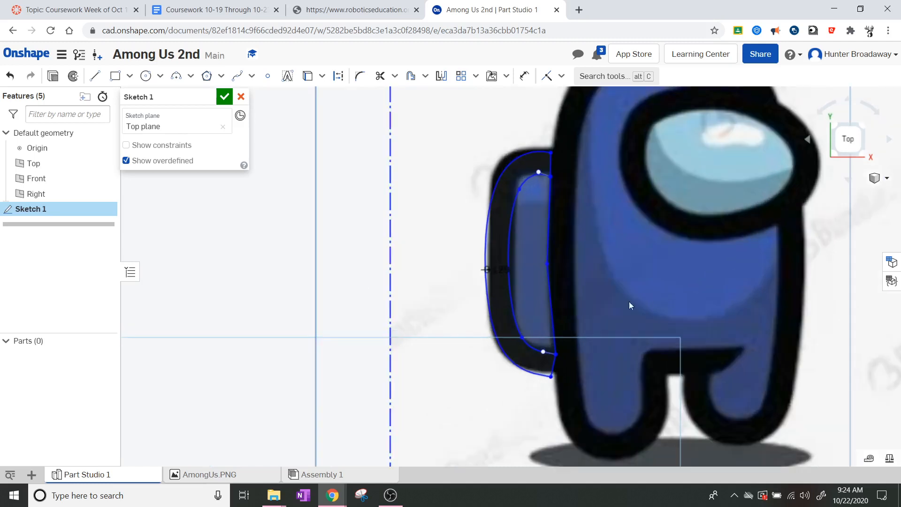
scroll(563, 417, "up", 3)
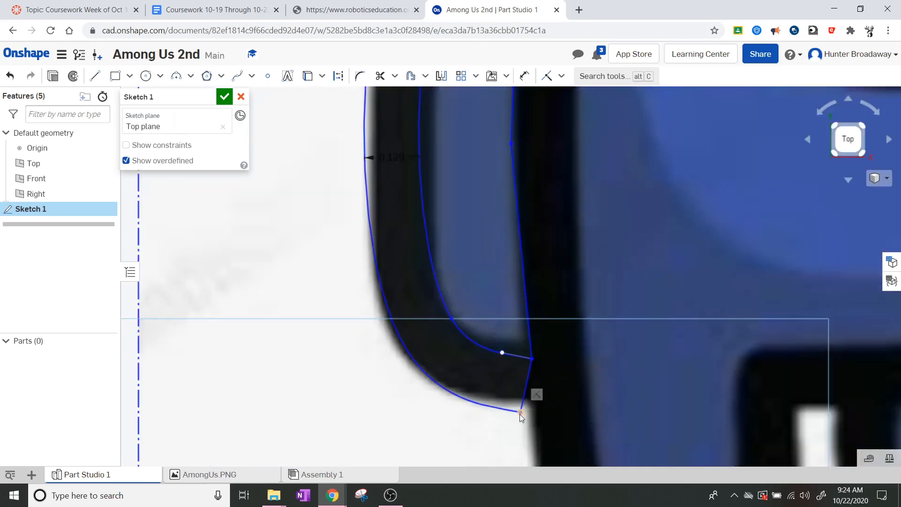
Step: Drag the band's bottom corner onto the image outline and close Sketch 1
mouse_move(519, 413)
left_mouse_down()
mouse_move(531, 407)
mouse_move(515, 403)
mouse_move(523, 402)
left_mouse_up()
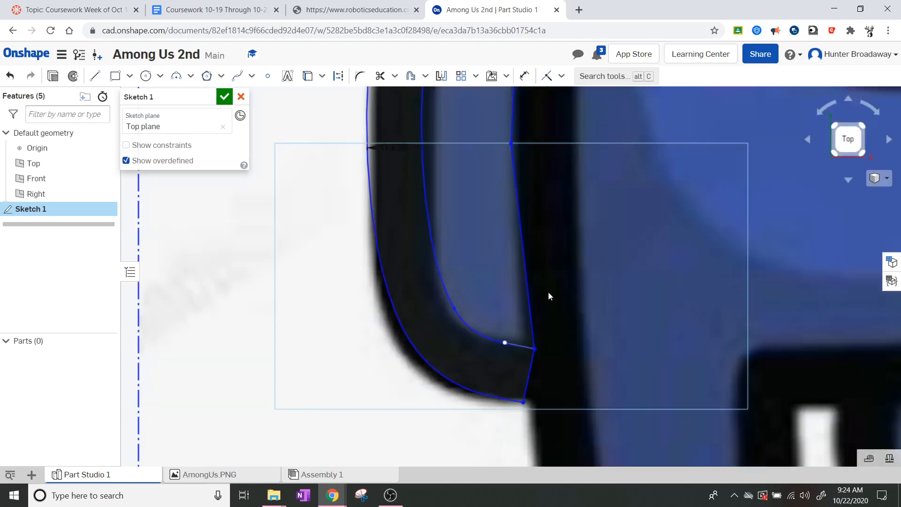
scroll(545, 291, "down", 4)
scroll(535, 188, "up", 3)
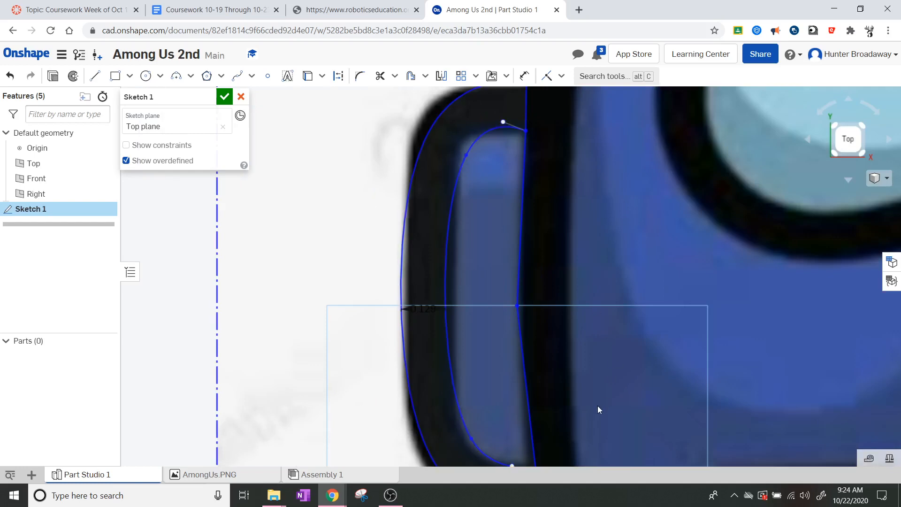
scroll(597, 406, "down", 5)
scroll(563, 371, "down", 2)
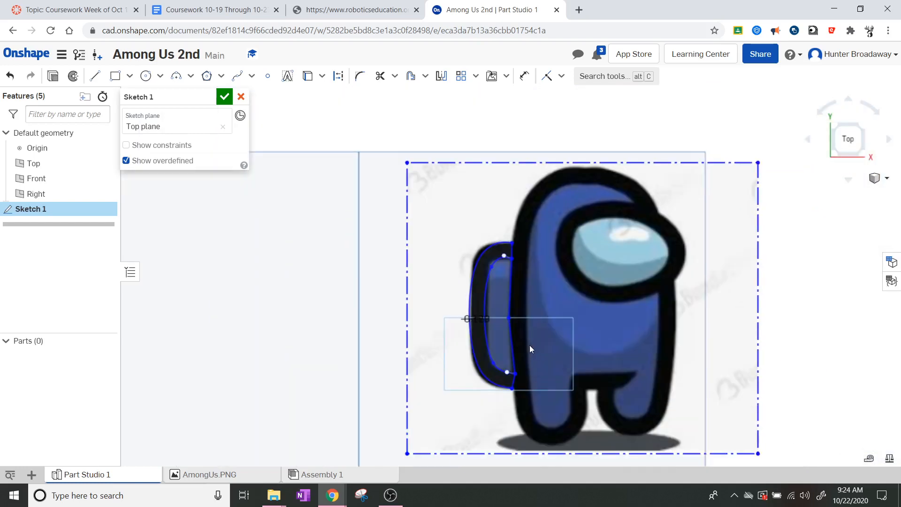
scroll(517, 344, "up", 6)
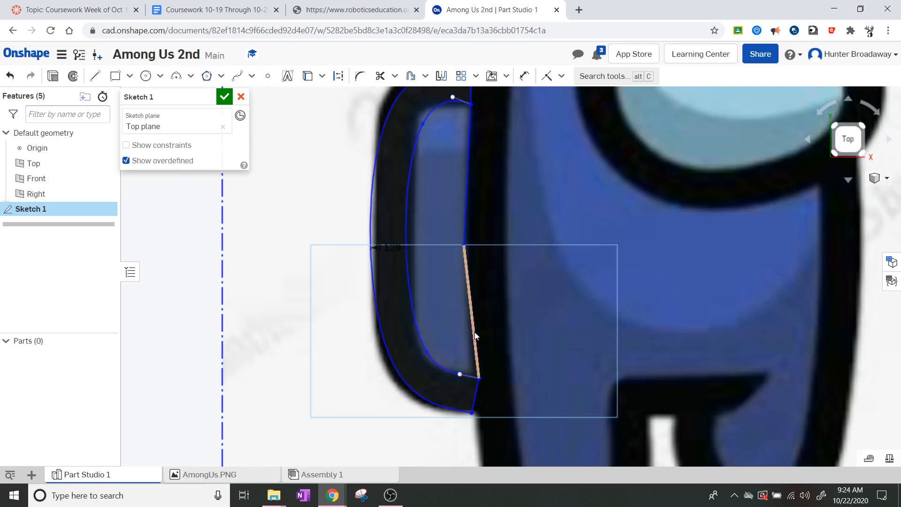
scroll(455, 304, "up", 1)
scroll(455, 305, "down", 3)
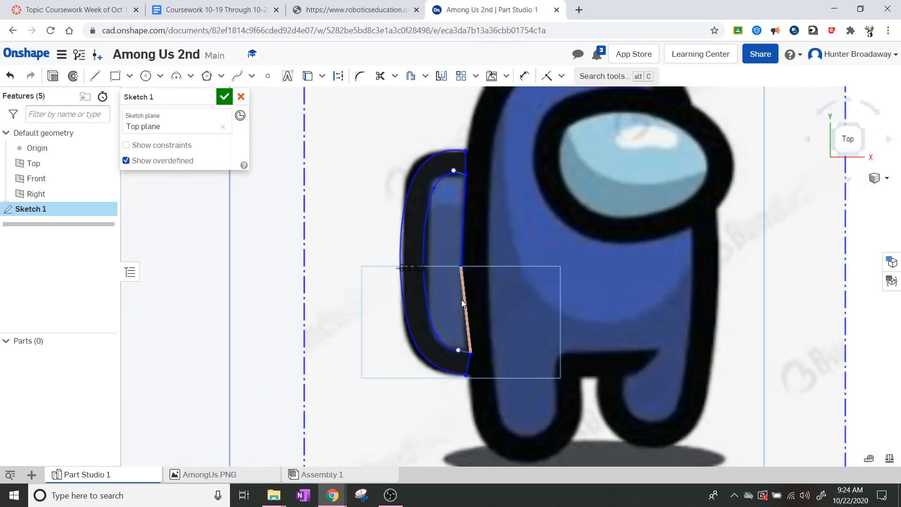
scroll(514, 196, "down", 3)
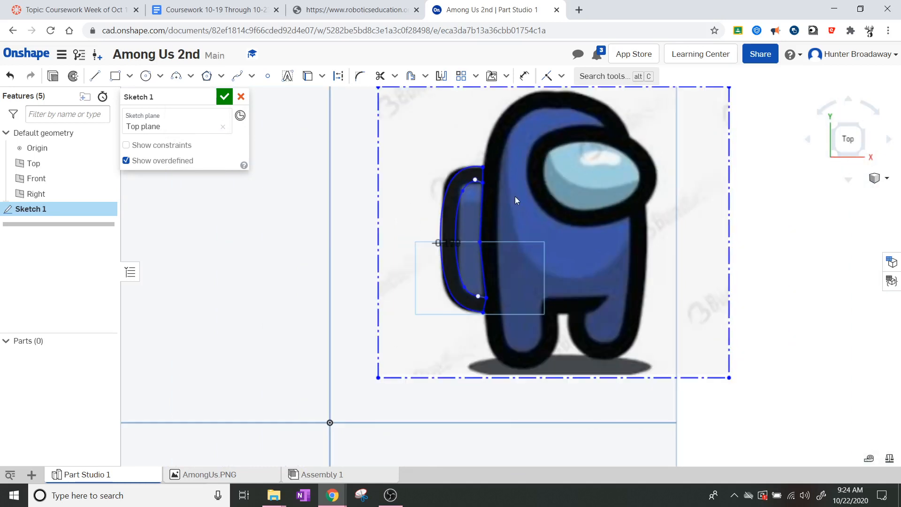
scroll(514, 196, "up", 3)
scroll(514, 196, "down", 3)
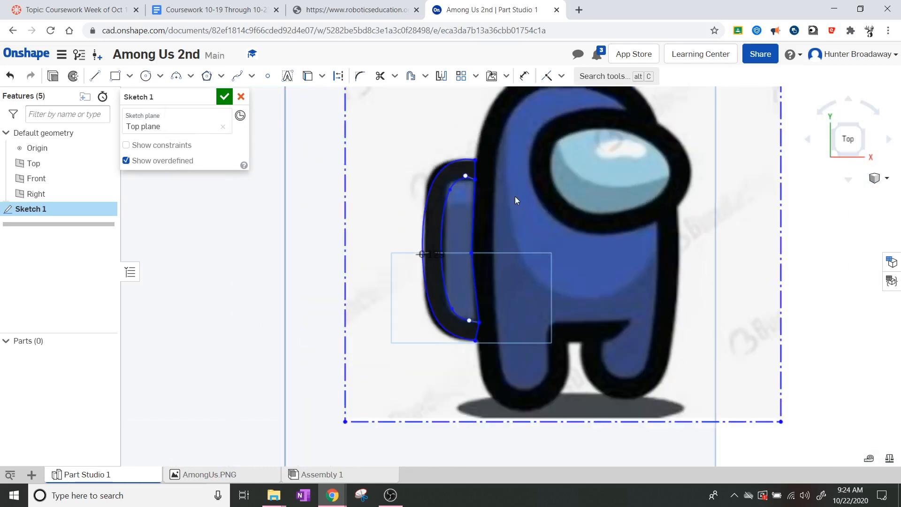
scroll(607, 146, "down", 1)
scroll(610, 160, "down", 1)
scroll(582, 216, "up", 1)
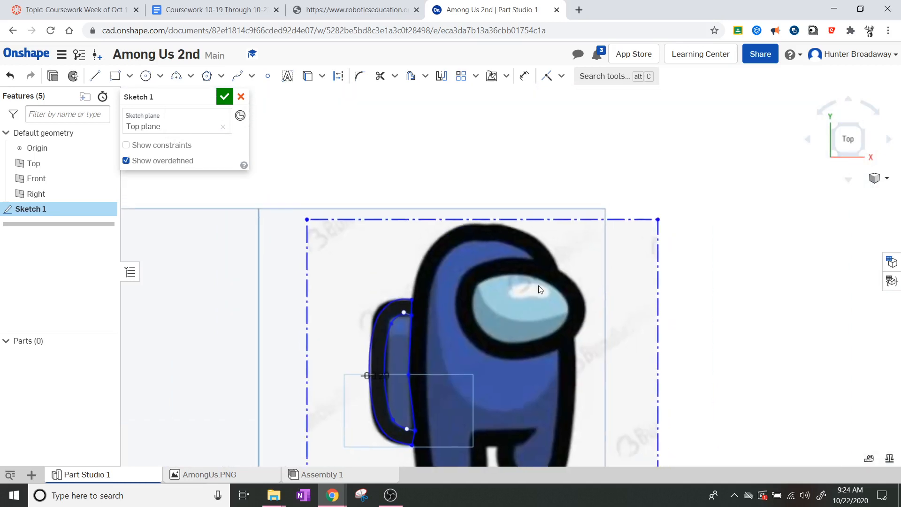
middle_click_drag(579, 214, 587, 202)
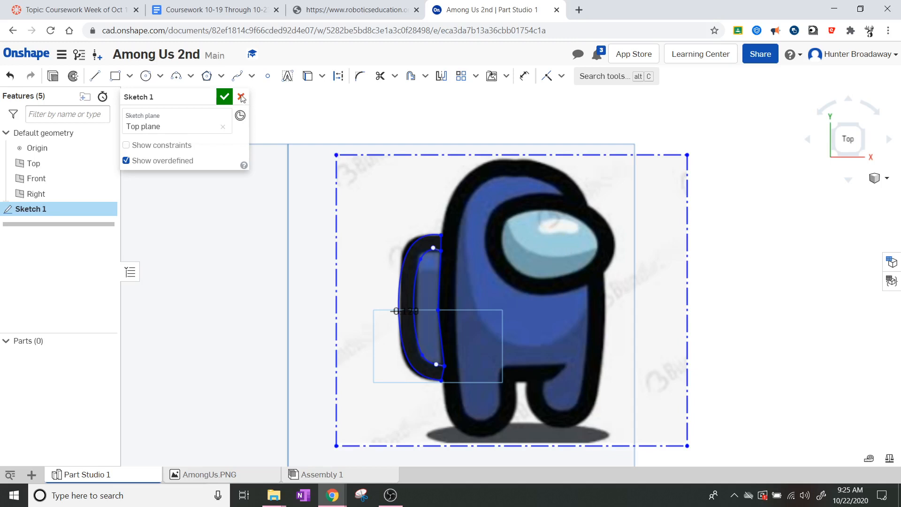
left_click(224, 97)
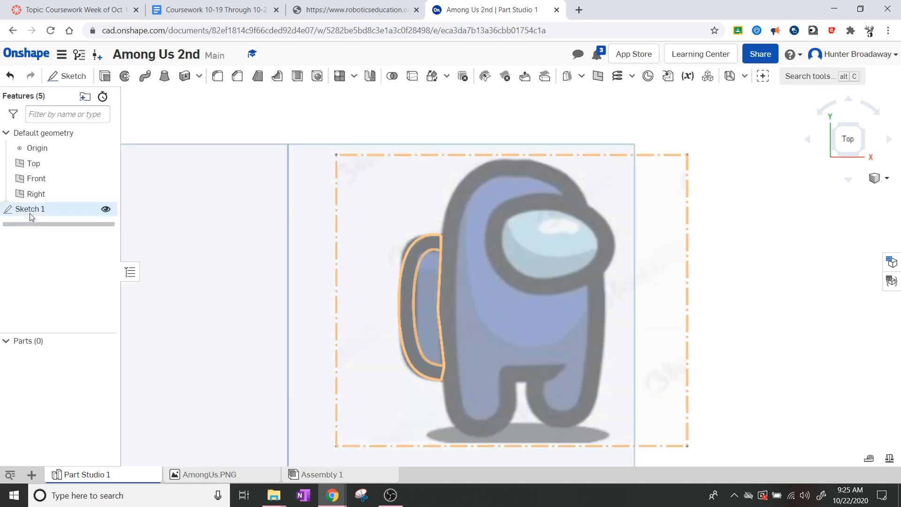
Step: Start a new Sketch 2 on the Top plane
left_click(65, 77)
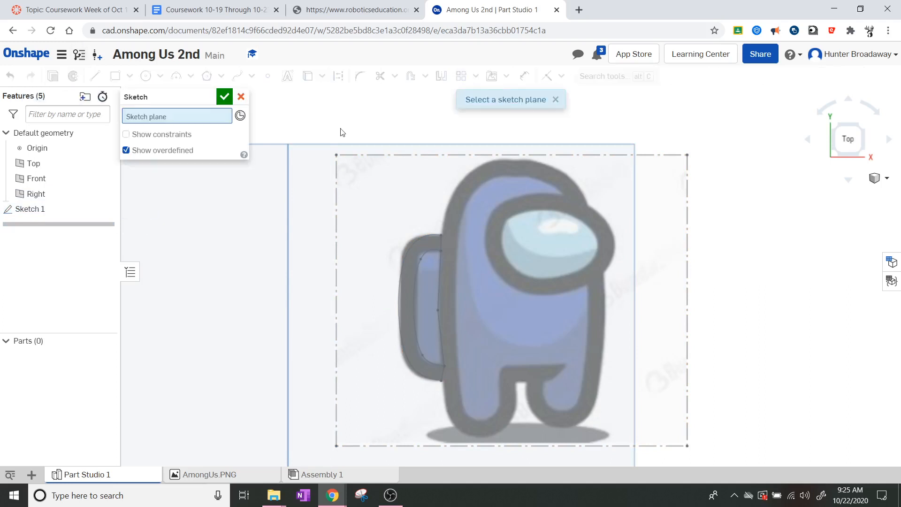
left_click(633, 198)
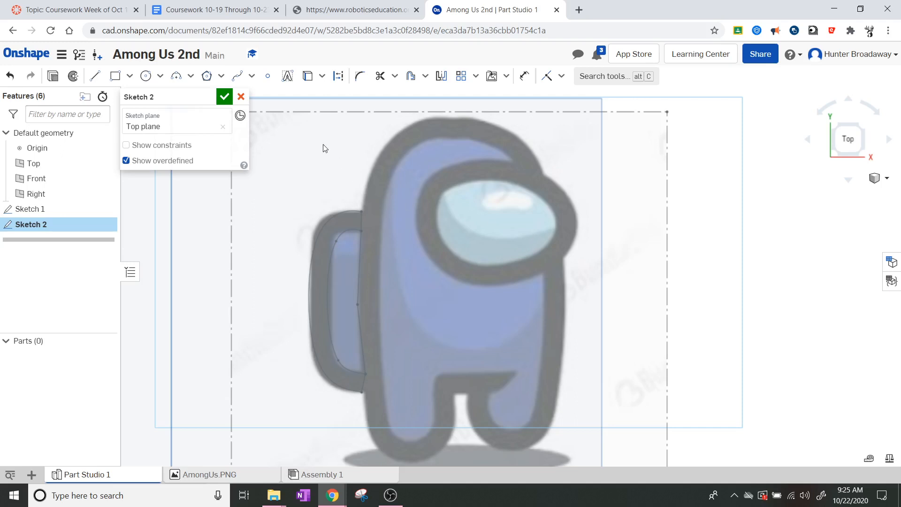
Step: Draw two connected lines, 0.629 and 0.827, down the body's left edge toward the leg
left_click(93, 76)
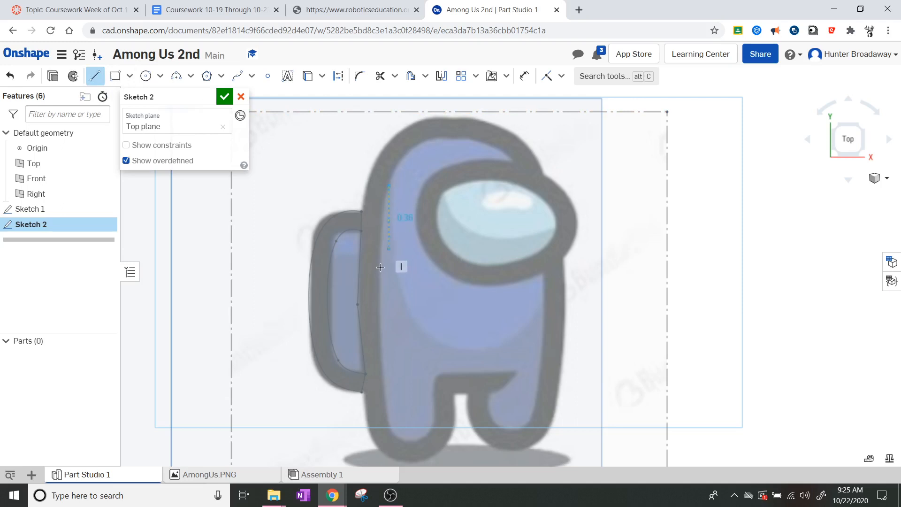
left_click(388, 185)
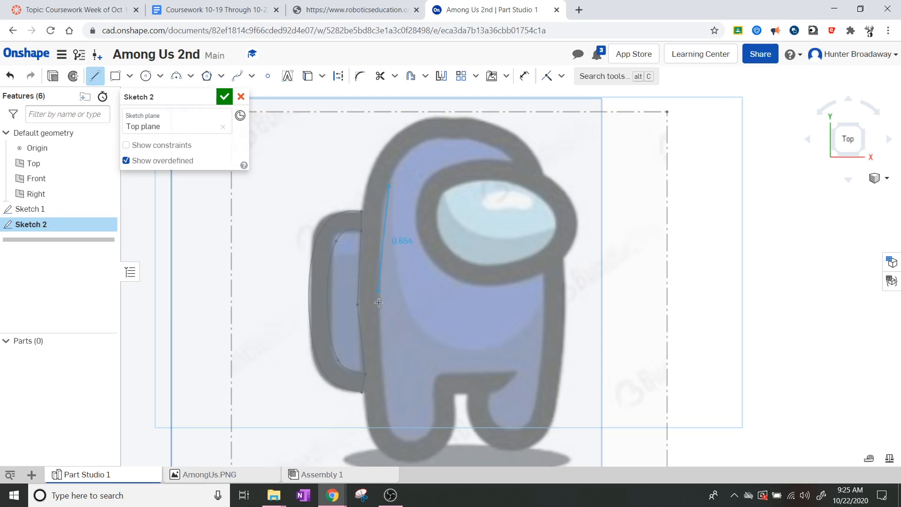
left_click(381, 277)
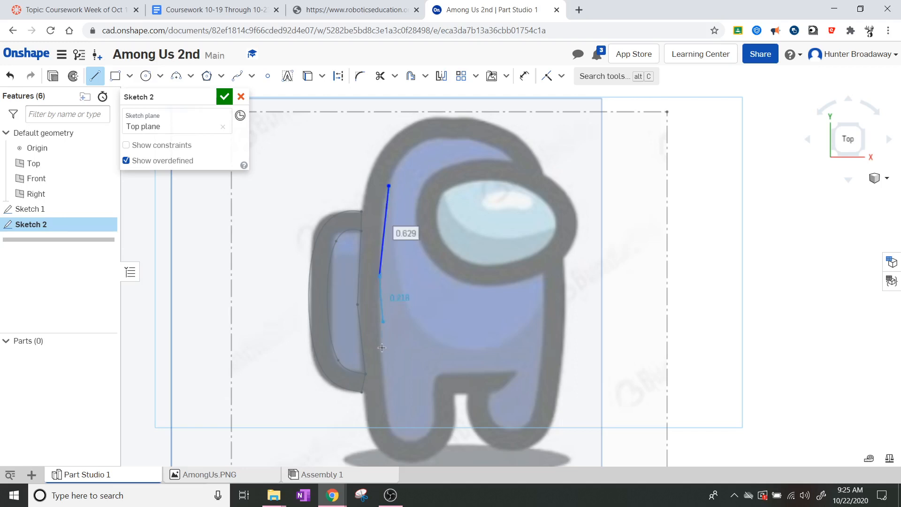
left_click(385, 394)
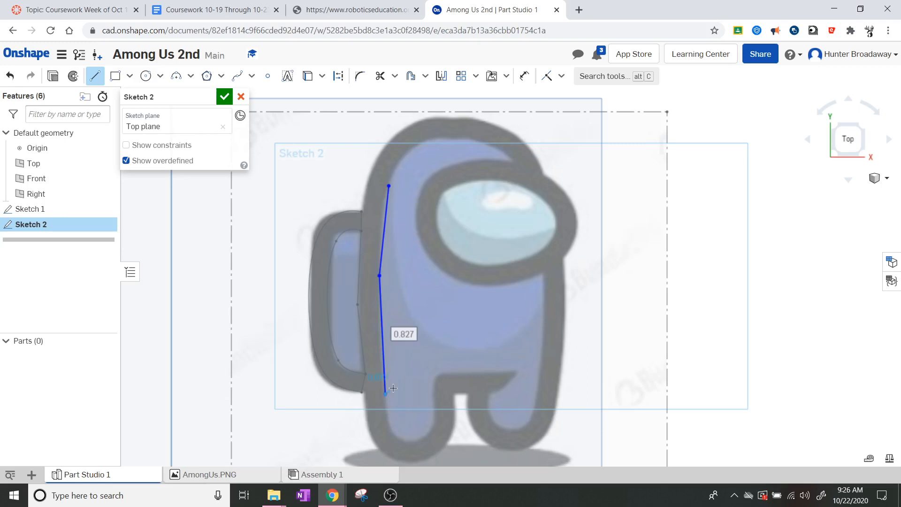
key("Escape")
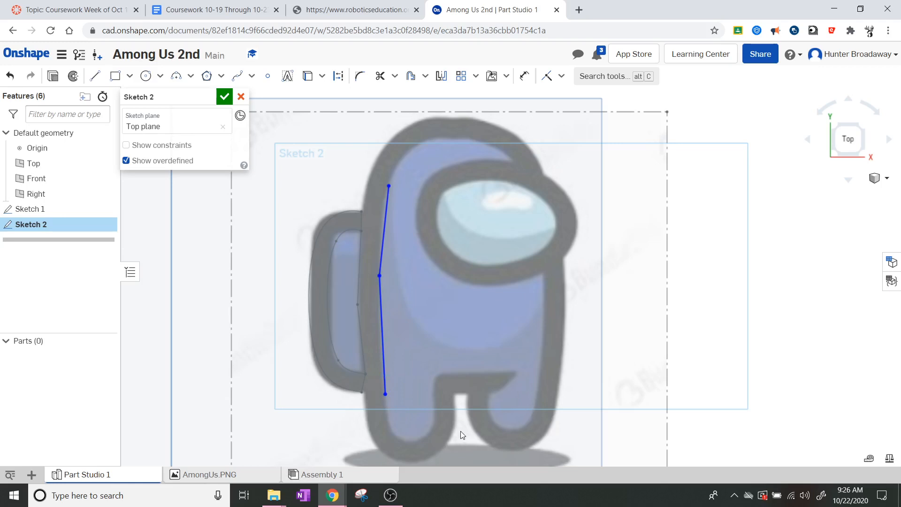
scroll(461, 431, "up", 1)
scroll(460, 426, "down", 1)
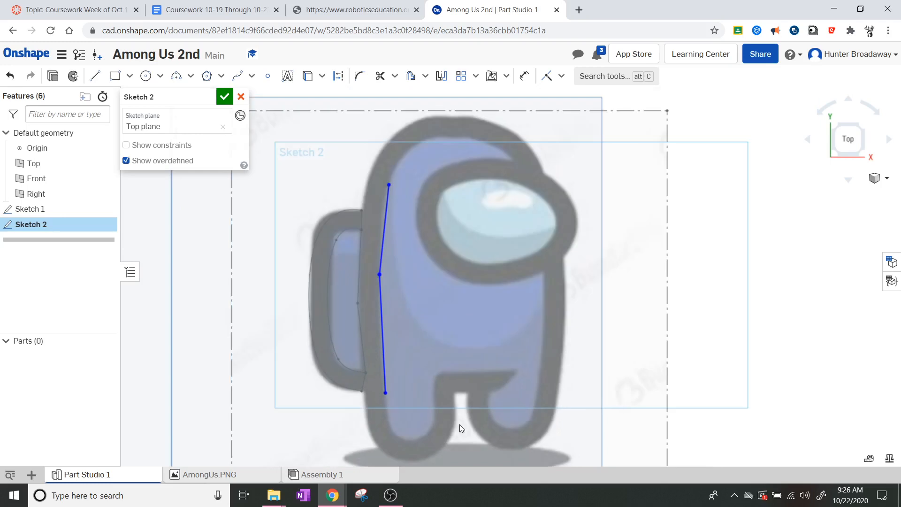
left_click(95, 76)
Step: Draw a horizontal segment across the top of the gap between the legs
scroll(569, 418, "up", 3)
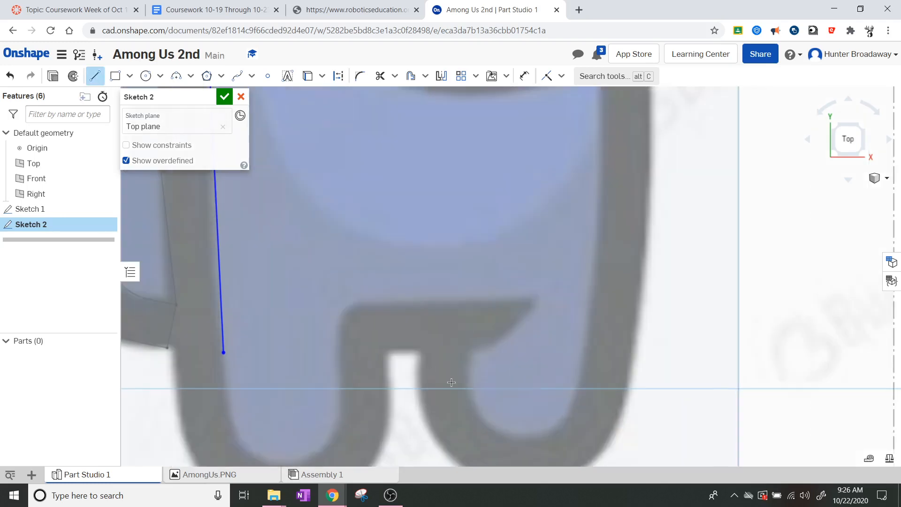
left_click(356, 303)
left_click(528, 298)
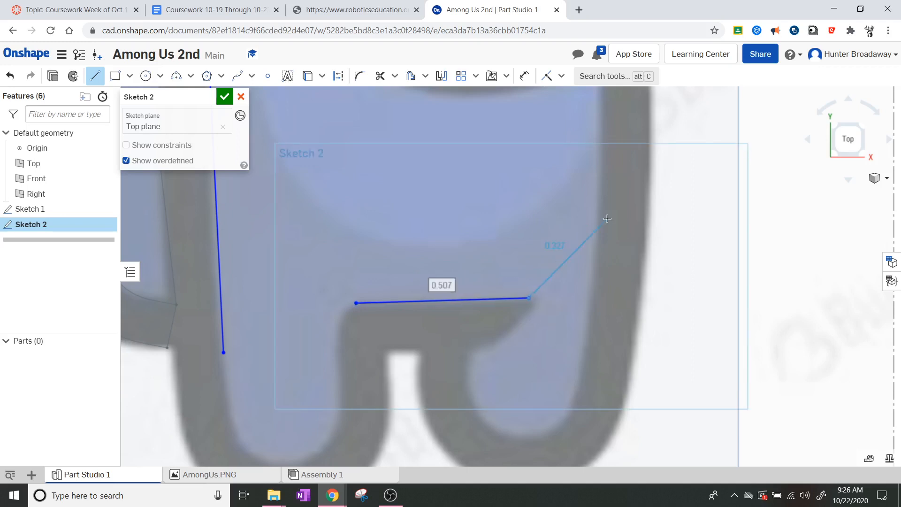
Step: Close the stray help tab and extend the left edge 0.219 down toward the left leg's bottom
key("F1")
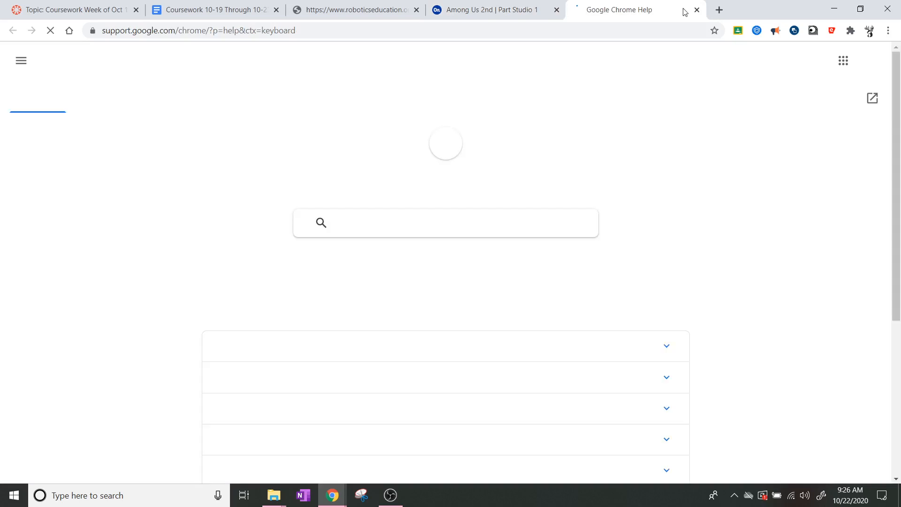
left_click(696, 10)
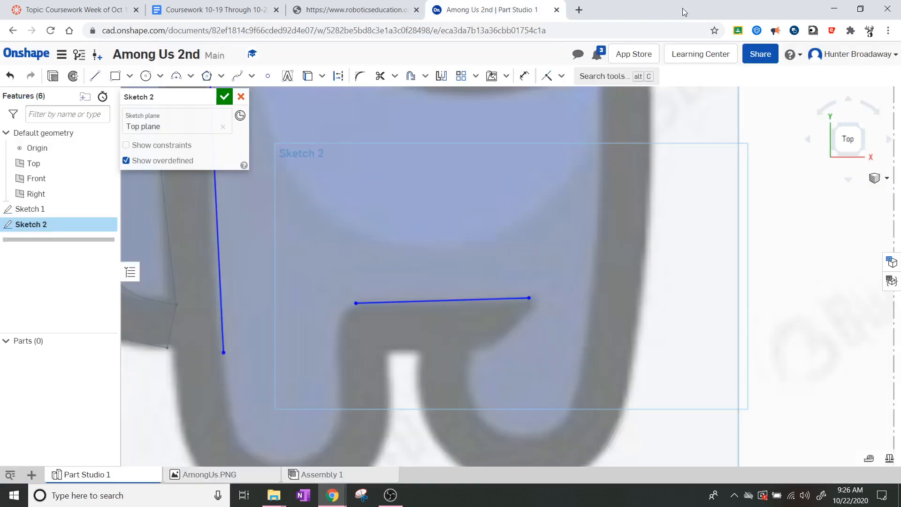
scroll(540, 234, "down", 5)
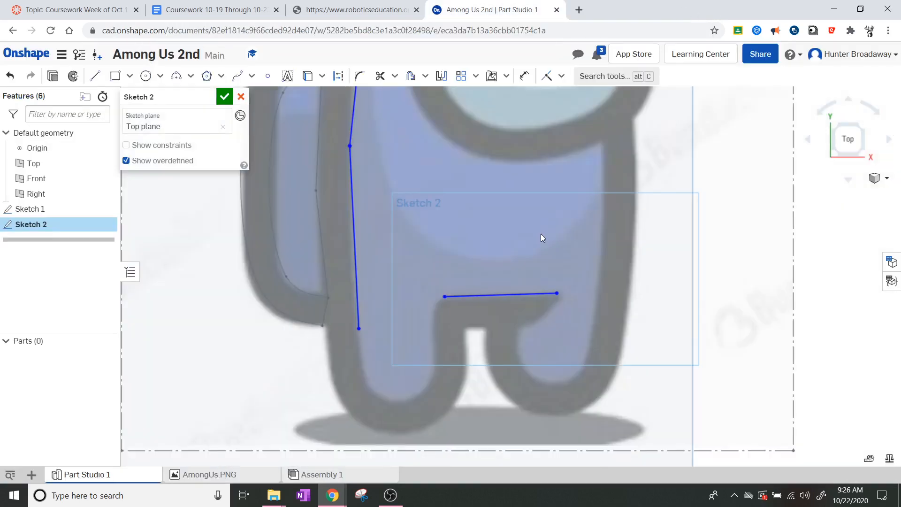
scroll(535, 146, "up", 2)
mouse_move(529, 207)
middle_mouse_down()
mouse_move(508, 233)
mouse_move(492, 221)
middle_mouse_up()
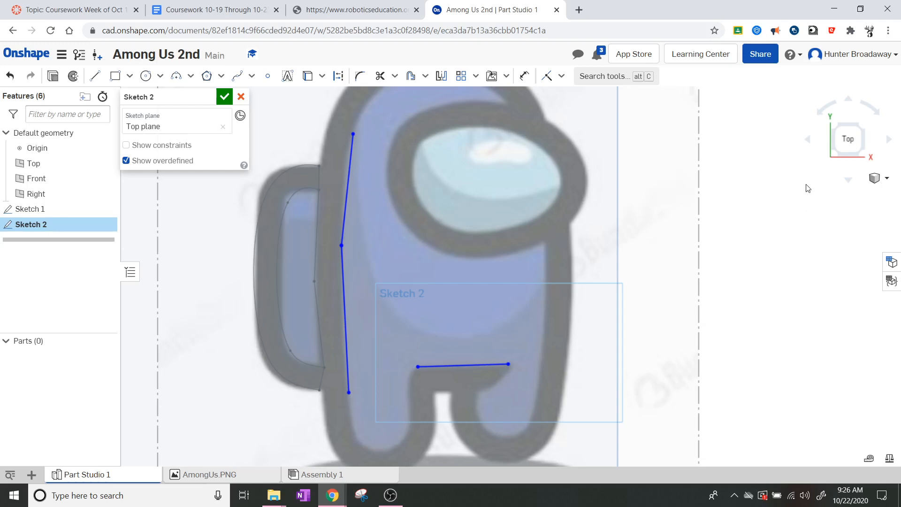
left_click(93, 76)
left_click(349, 392)
left_click(355, 431)
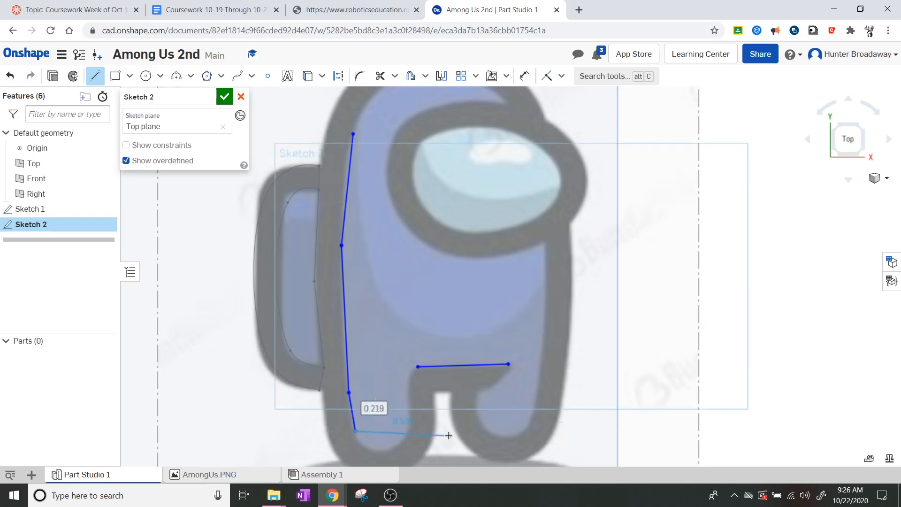
key("Escape")
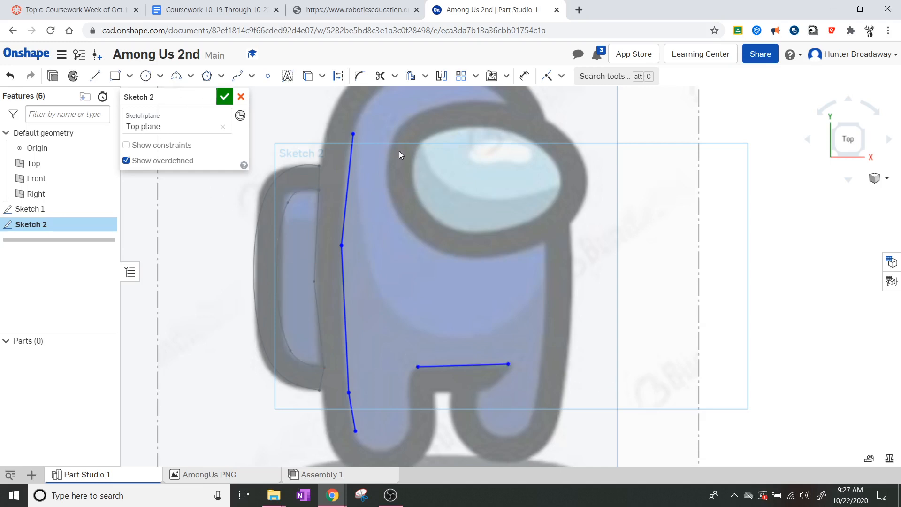
Step: Draw a spline from the left edge's end around the left foot to the leg-gap segment's left end
left_click(237, 78)
left_click(355, 430)
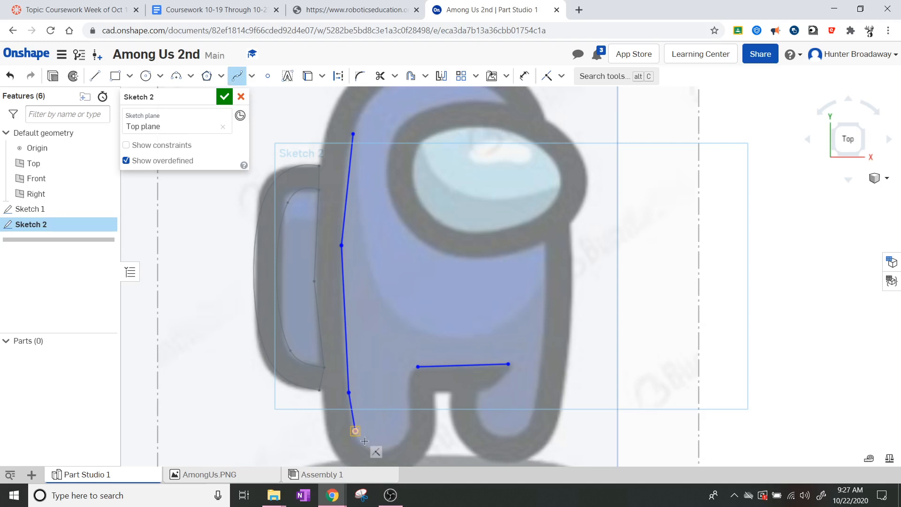
left_click(379, 451)
left_click(406, 437)
left_click(417, 367)
left_click(416, 367)
scroll(438, 447, "up", 3)
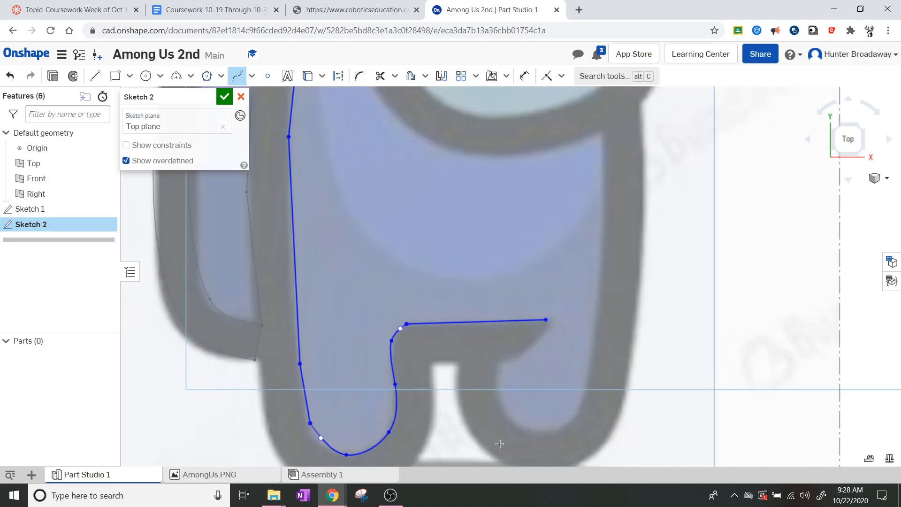
scroll(536, 397, "down", 2)
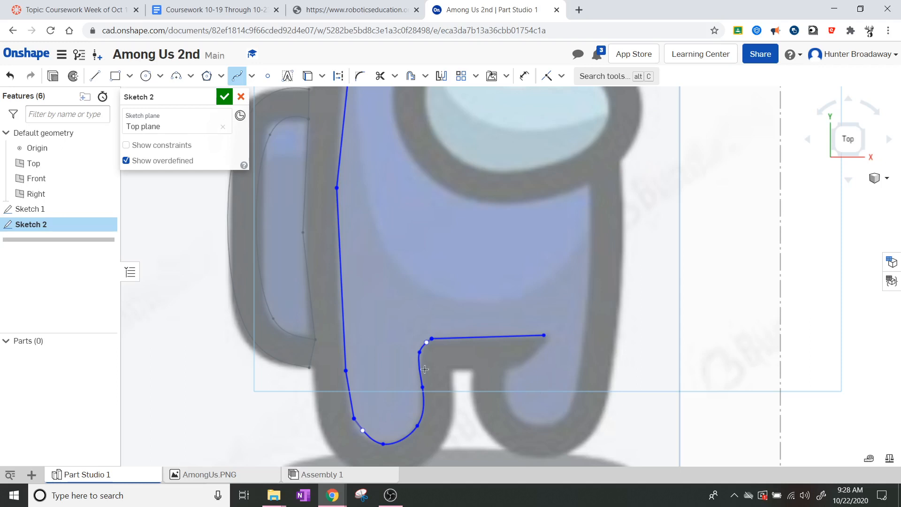
Step: Draw a line down-left from the horizontal line's right end into the right leg, undoing the stray short segment
left_click(96, 84)
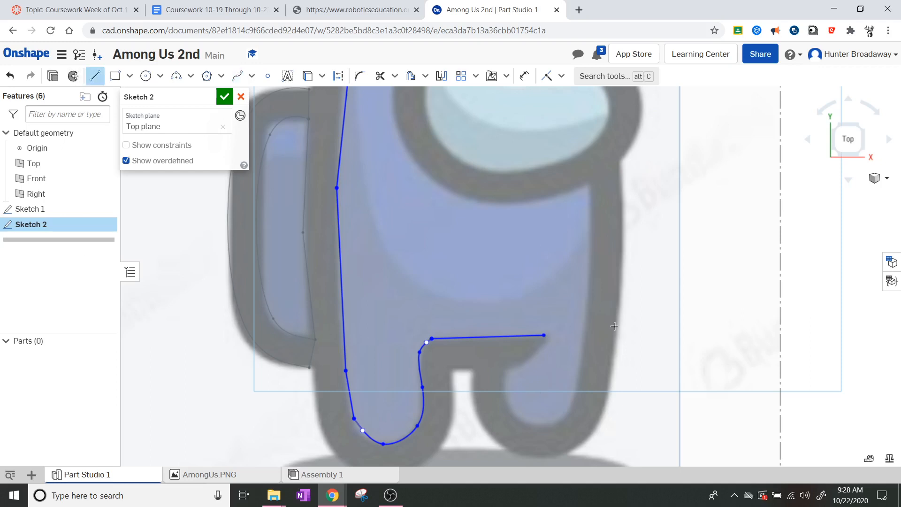
left_click(545, 337)
left_click(521, 366)
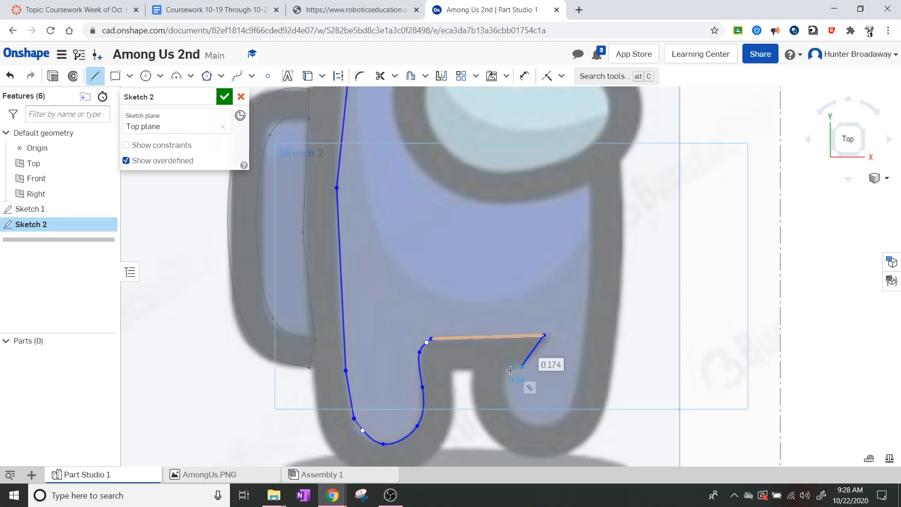
left_click(510, 367)
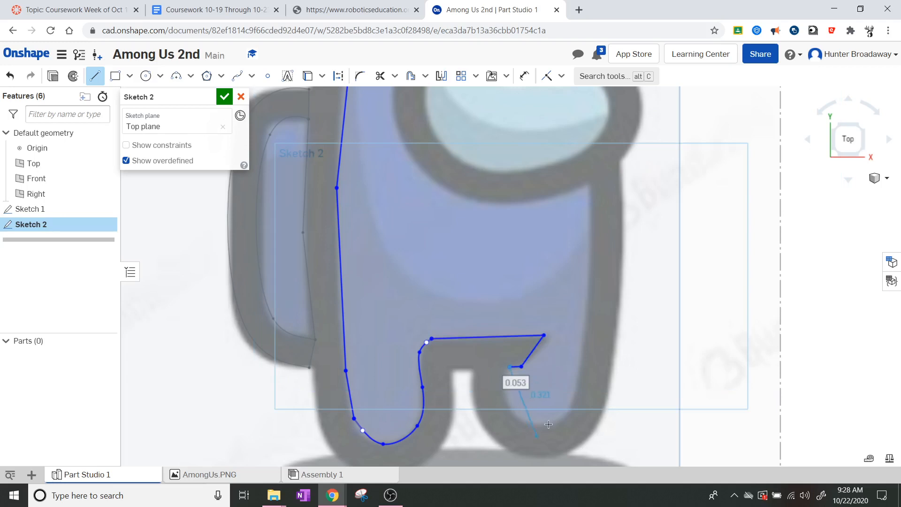
key("Escape")
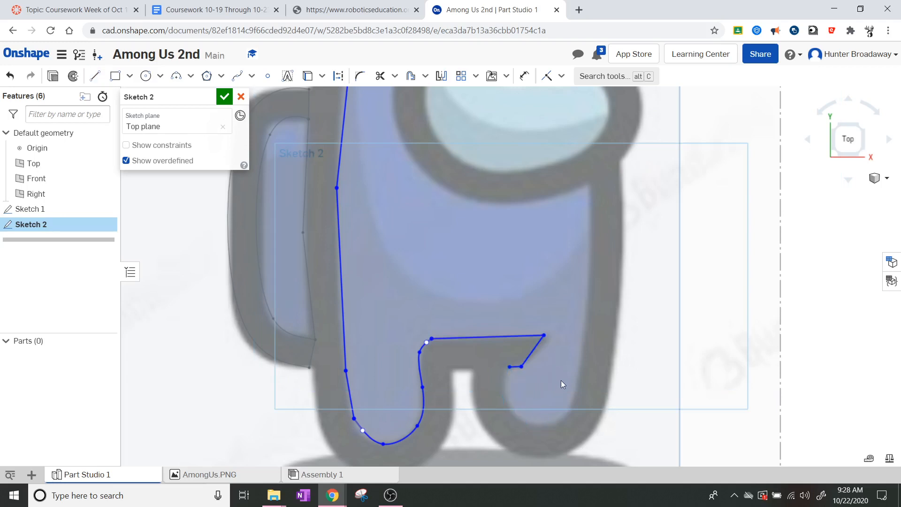
key("ctrl+z")
scroll(530, 408, "up", 5)
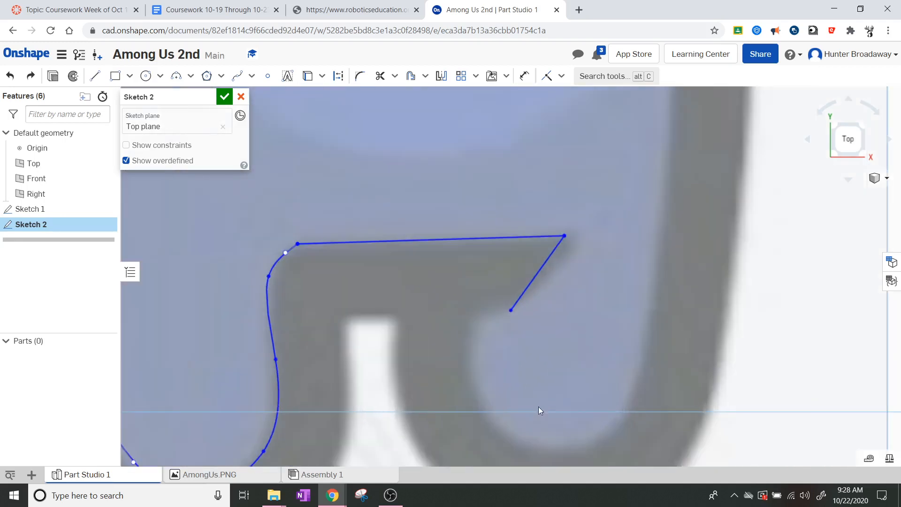
Step: Add a short leftward segment from the angled line's lower end and drag its free end upward
left_click(95, 76)
left_click(510, 310)
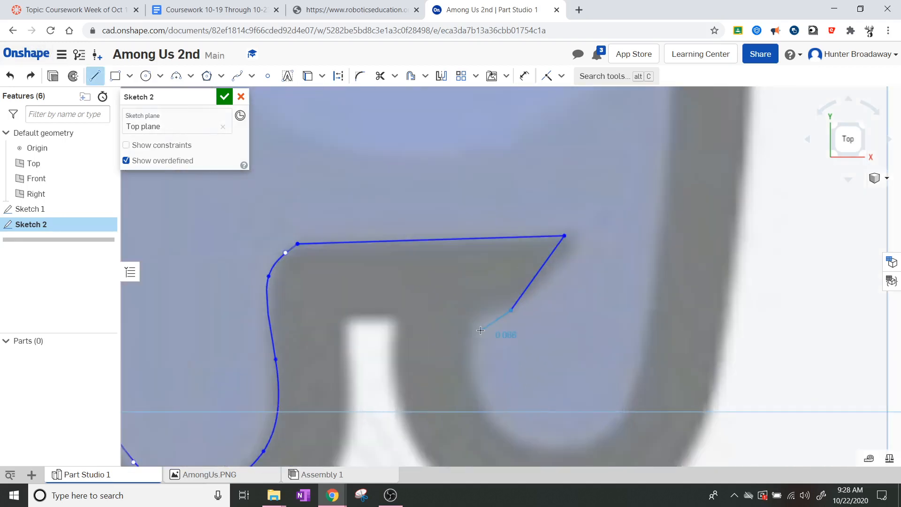
left_click(487, 304)
key("Escape")
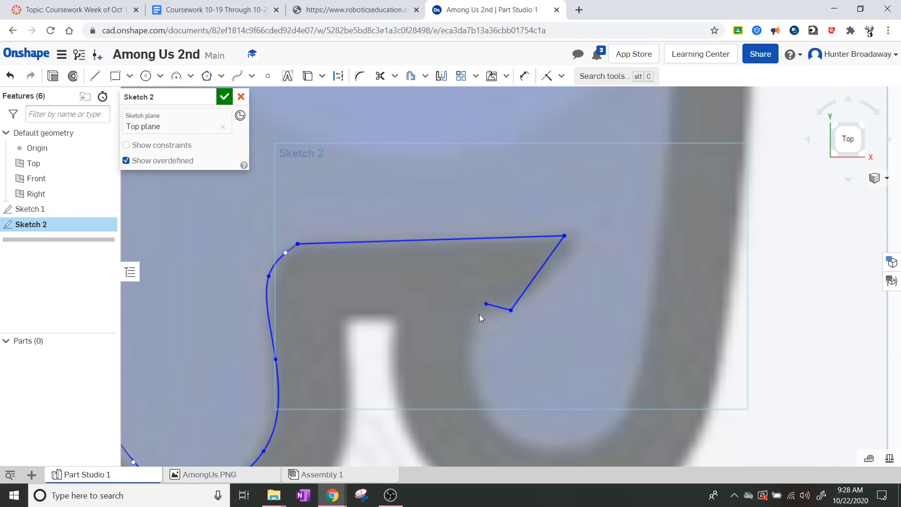
left_click_drag(476, 311, 476, 293)
scroll(601, 365, "down", 4)
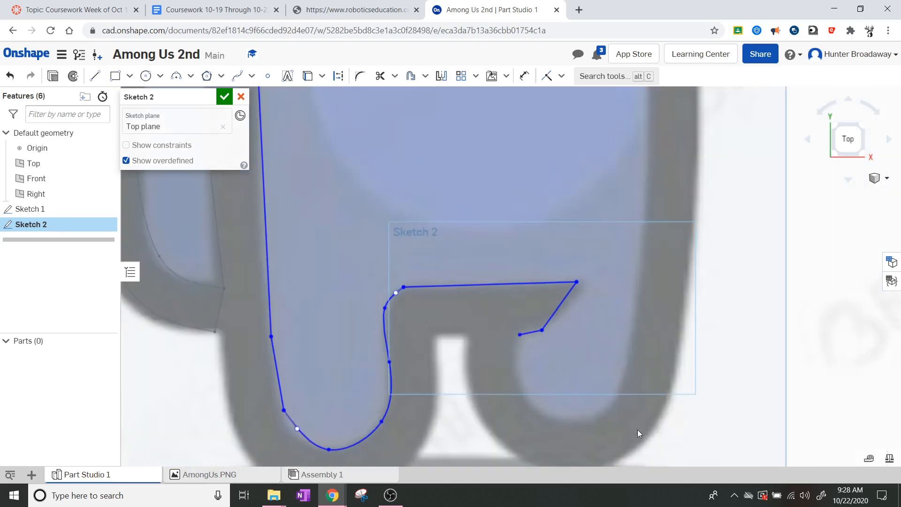
Step: Trace a spline from the short line's end around the right leg's foot and up the body's right side
left_click(237, 75)
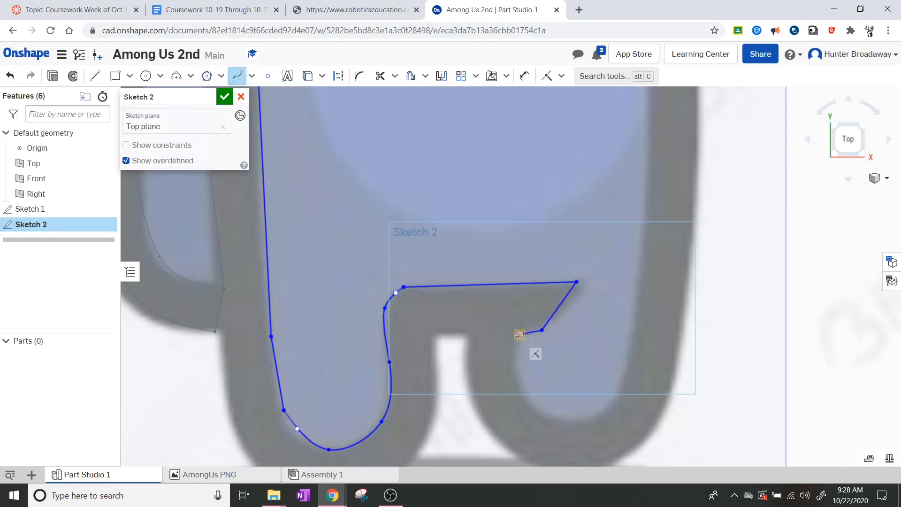
left_click(526, 387)
left_click(537, 406)
left_click(585, 419)
left_click(649, 195)
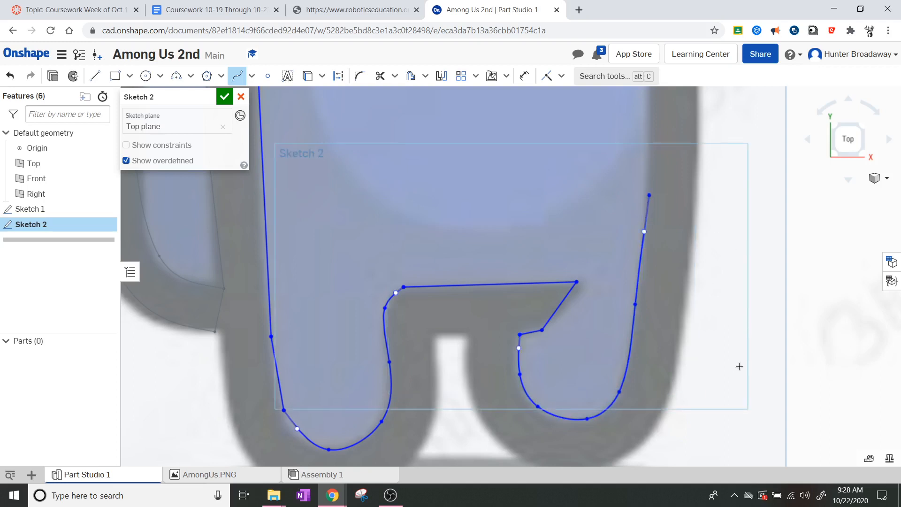
scroll(739, 367, "down", 5)
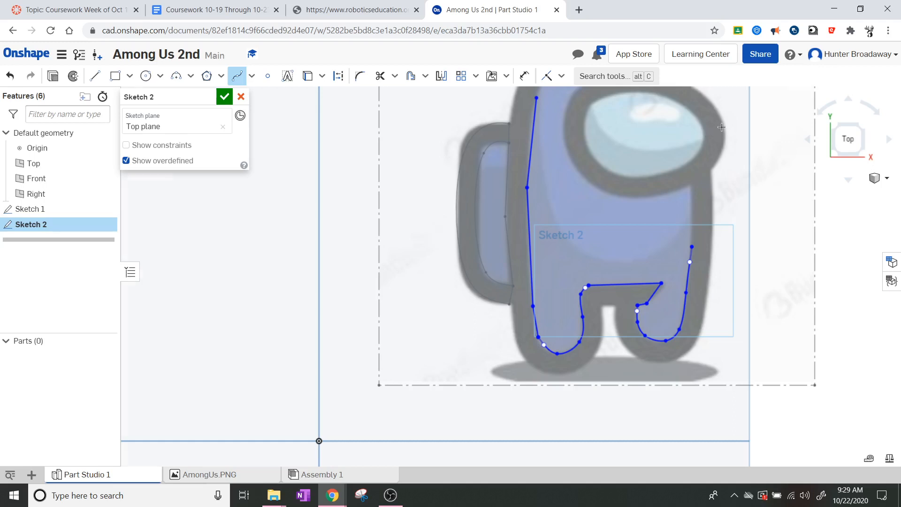
scroll(716, 136, "down", 2)
scroll(723, 150, "up", 4)
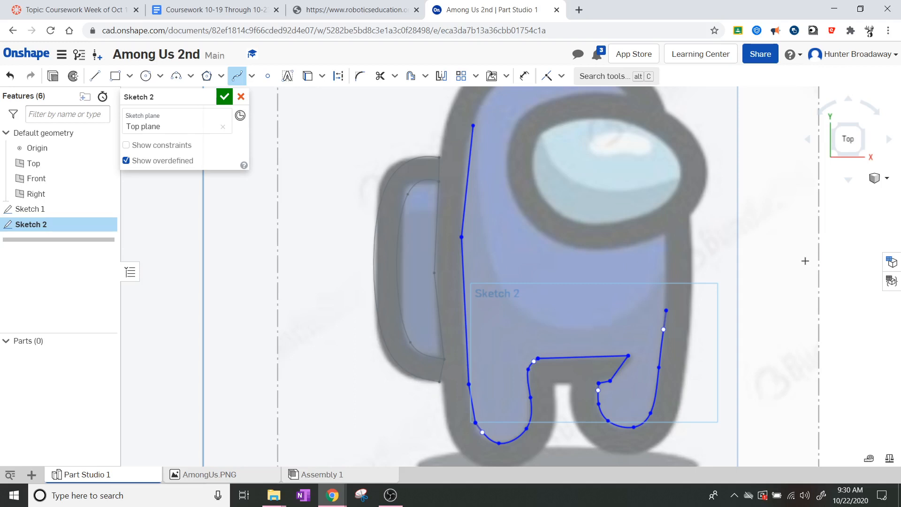
Step: Continue the spline up the body's right side, over the head to the left line's top end, undoing the stray piece
scroll(664, 154, "down", 5)
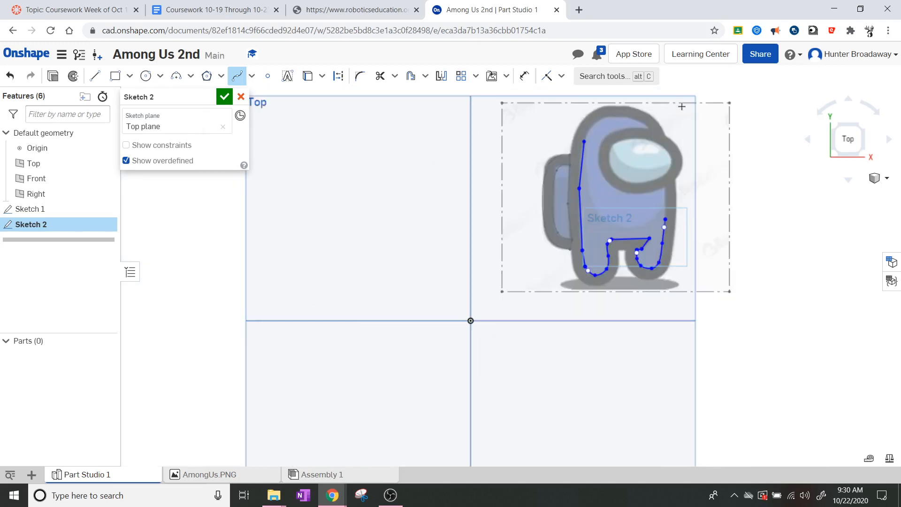
scroll(682, 107, "up", 5)
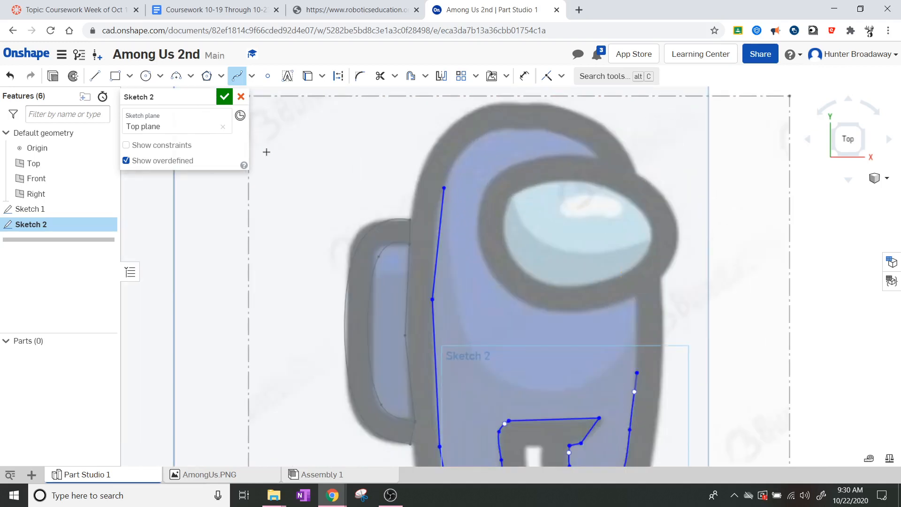
left_click(636, 373)
left_click(637, 300)
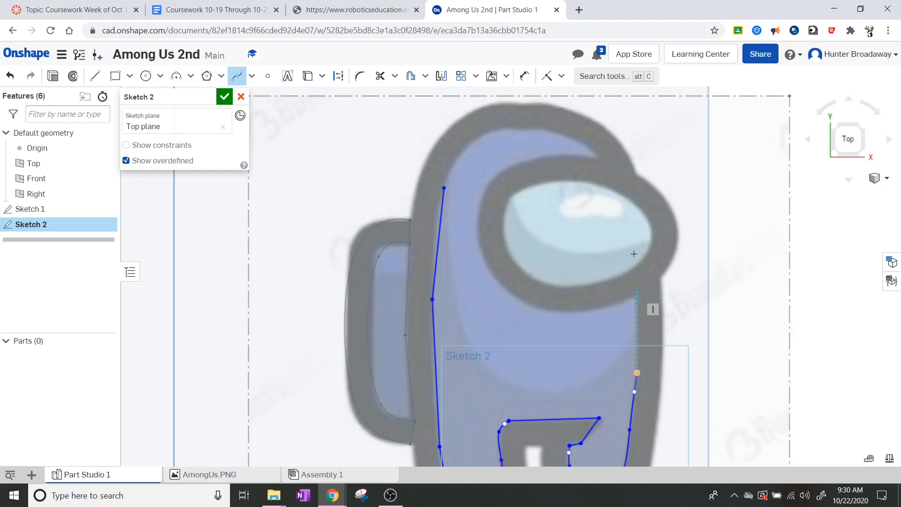
left_click(631, 218)
left_click(586, 145)
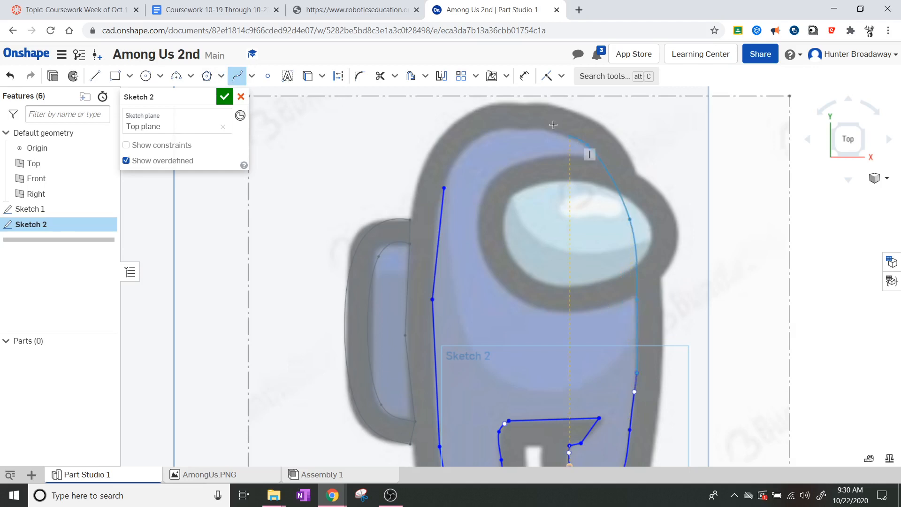
left_click(519, 130)
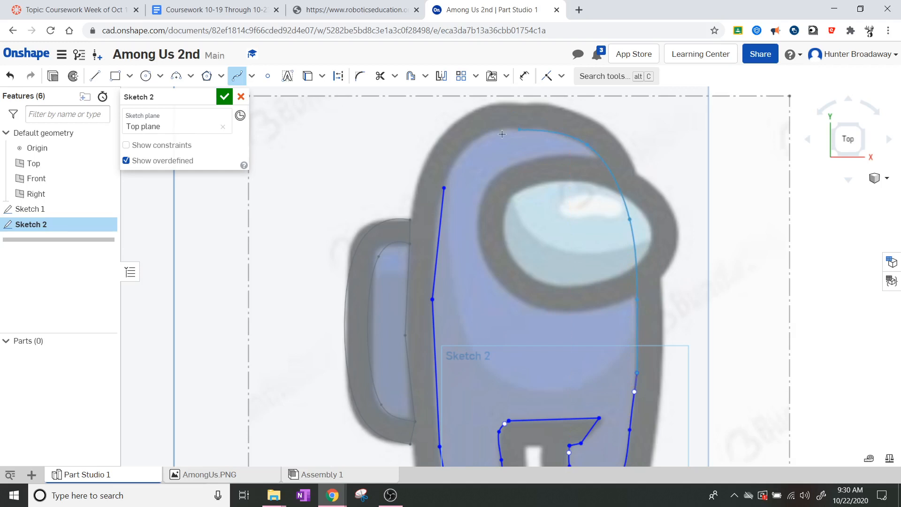
left_click(463, 152)
left_click(443, 188)
double_click(528, 211)
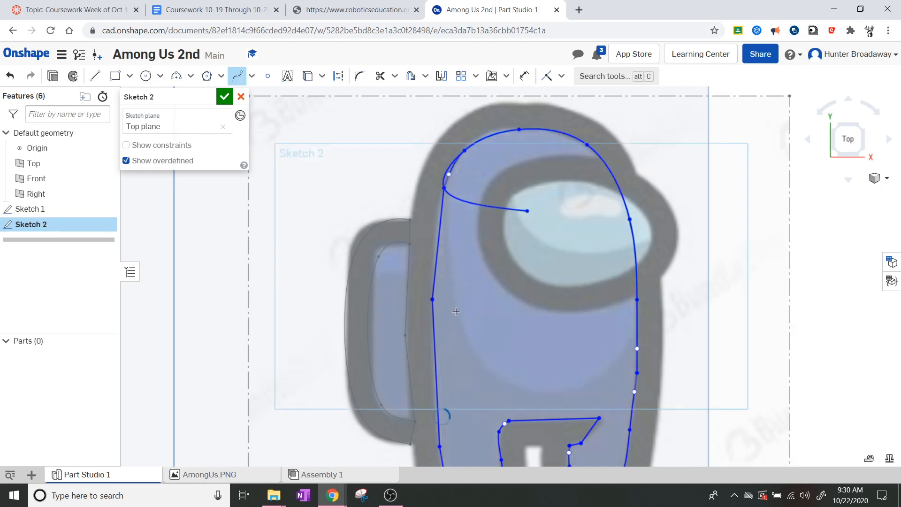
key("ctrl+z")
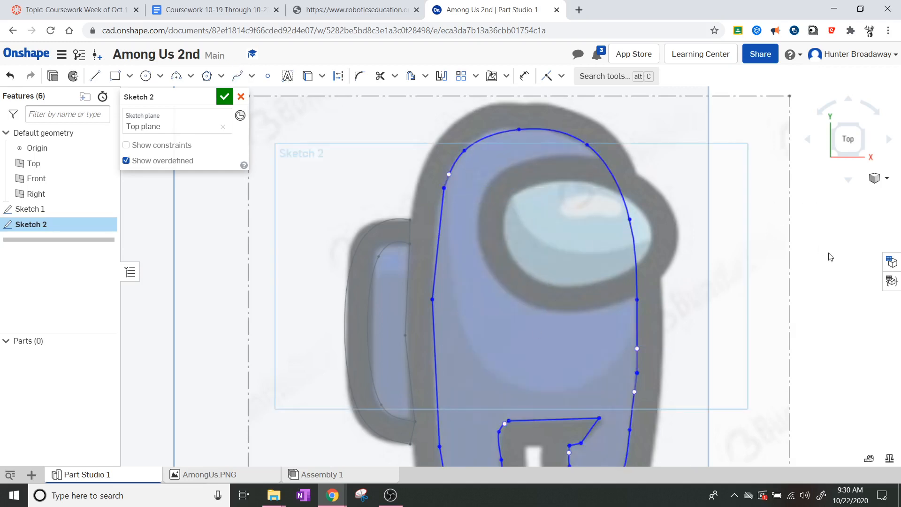
scroll(726, 287, "down", 3)
scroll(732, 310, "up", 1)
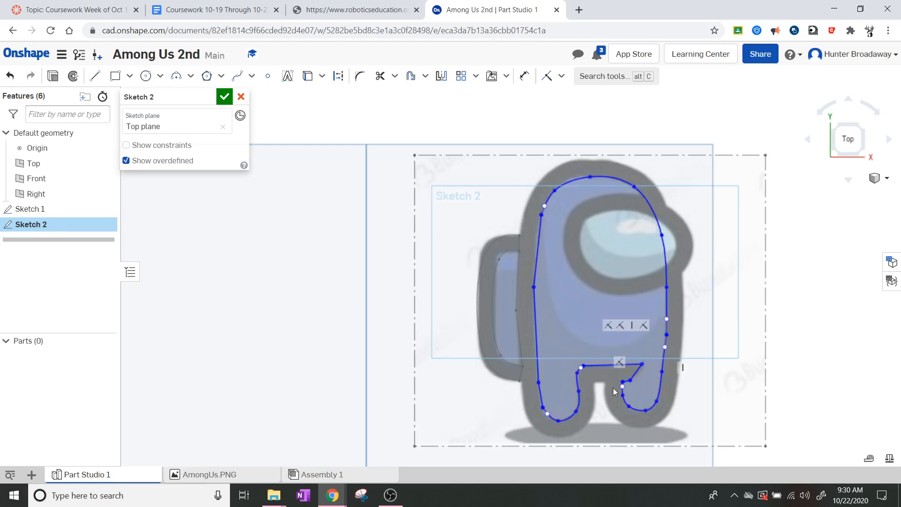
double_click(539, 359)
left_click(542, 256)
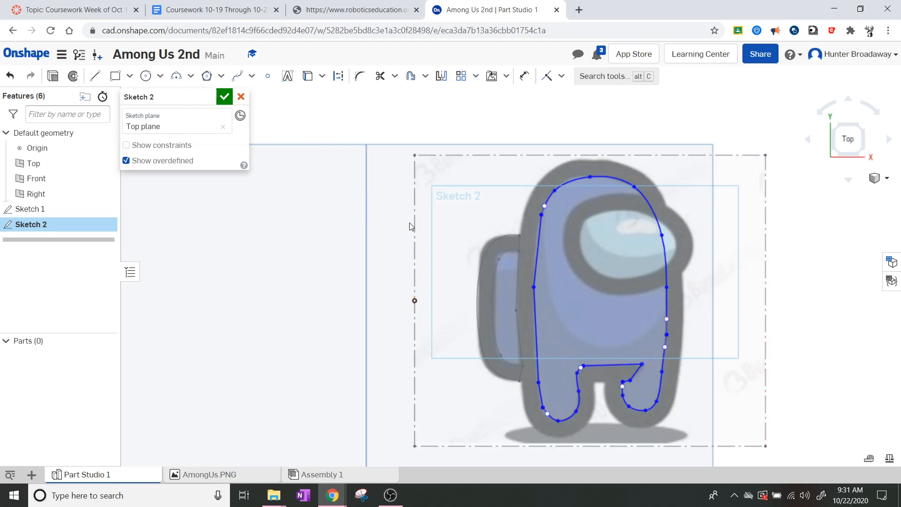
Step: Select the head, left body and right body/leg outline segments for an offset
left_click(414, 236)
left_click(410, 76)
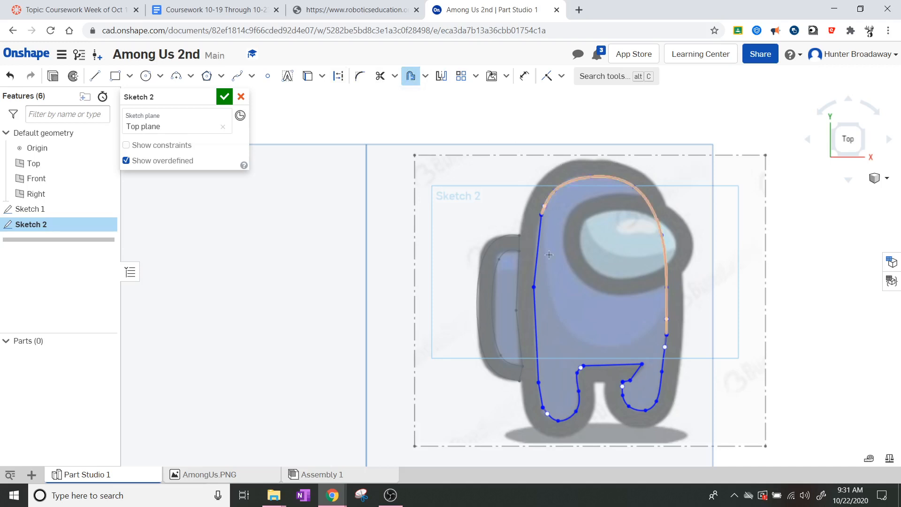
left_click(618, 178)
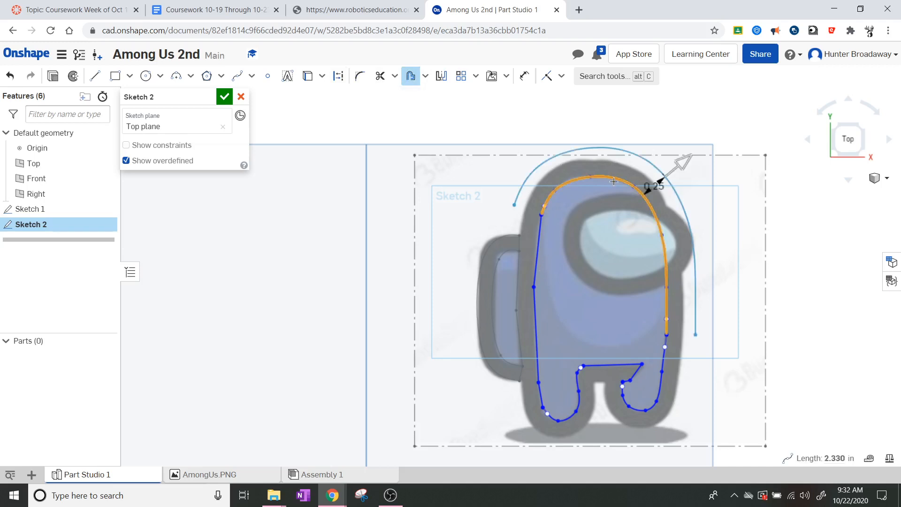
left_click(534, 248)
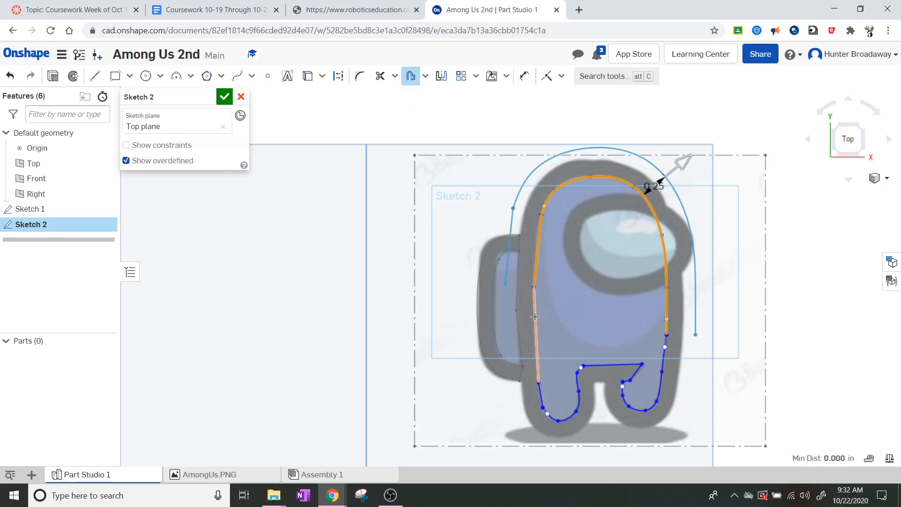
left_click(538, 324)
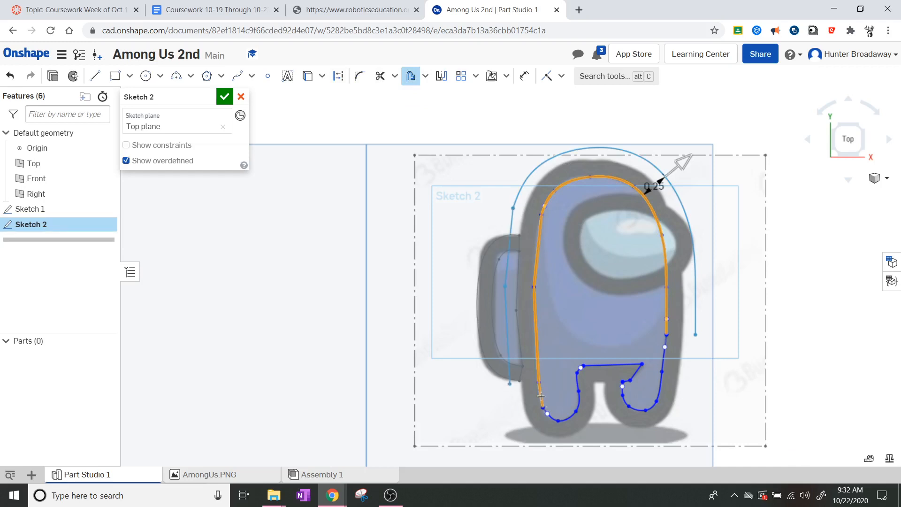
left_click(664, 365)
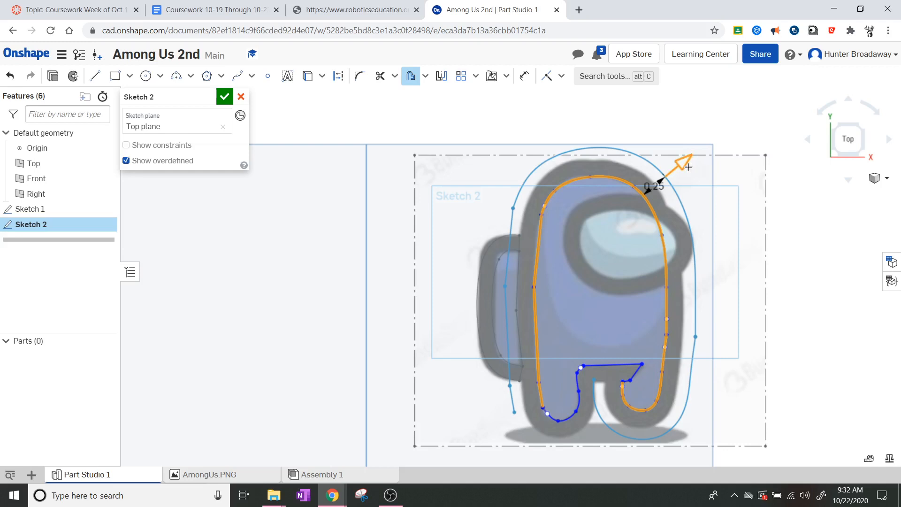
Step: Place the offset 0.13 in outside the outline, then undo the last constraint
left_click_drag(688, 166, 673, 171)
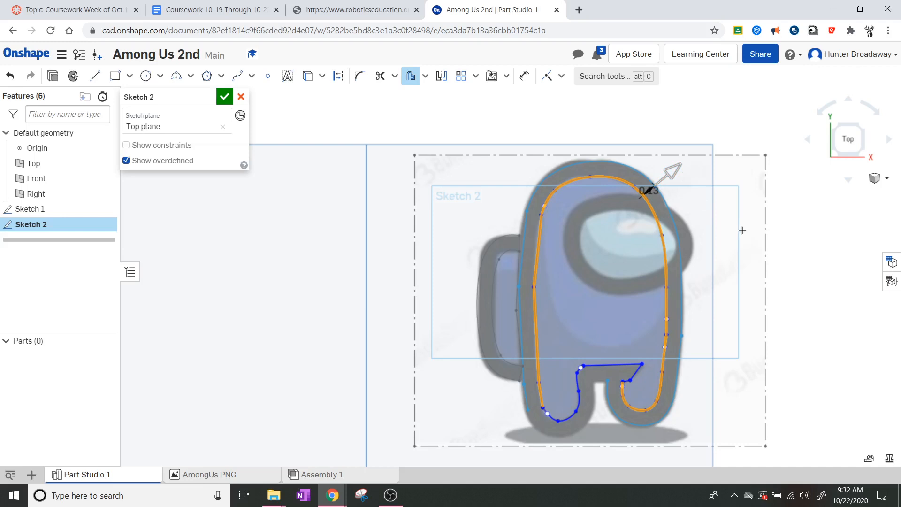
left_click(810, 296)
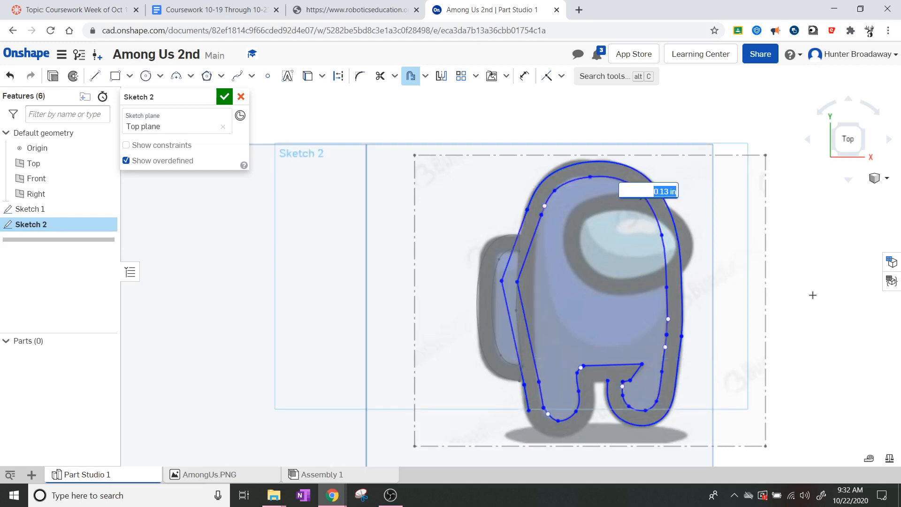
scroll(466, 324, "up", 3)
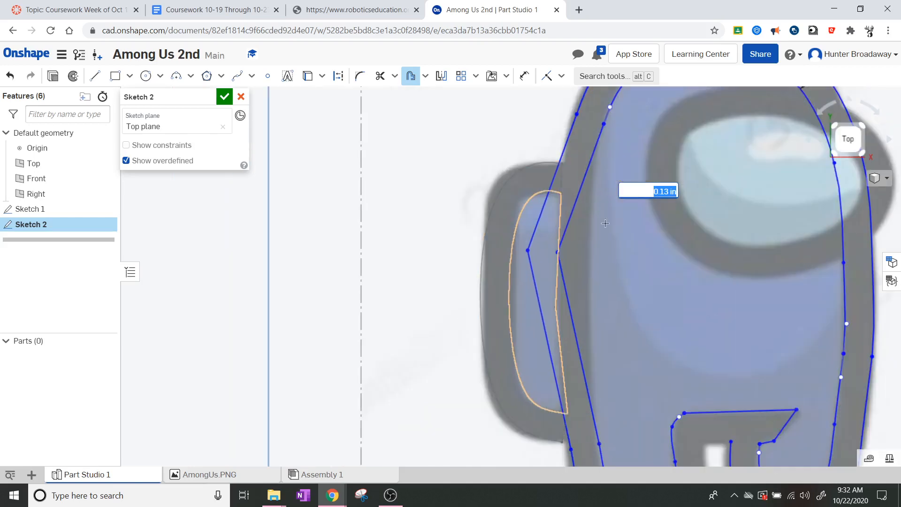
scroll(657, 201, "down", 3)
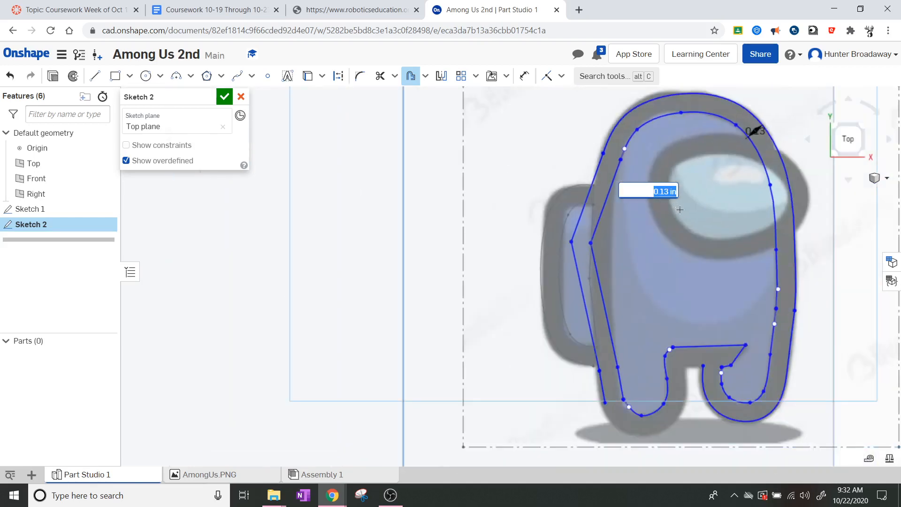
key("Return")
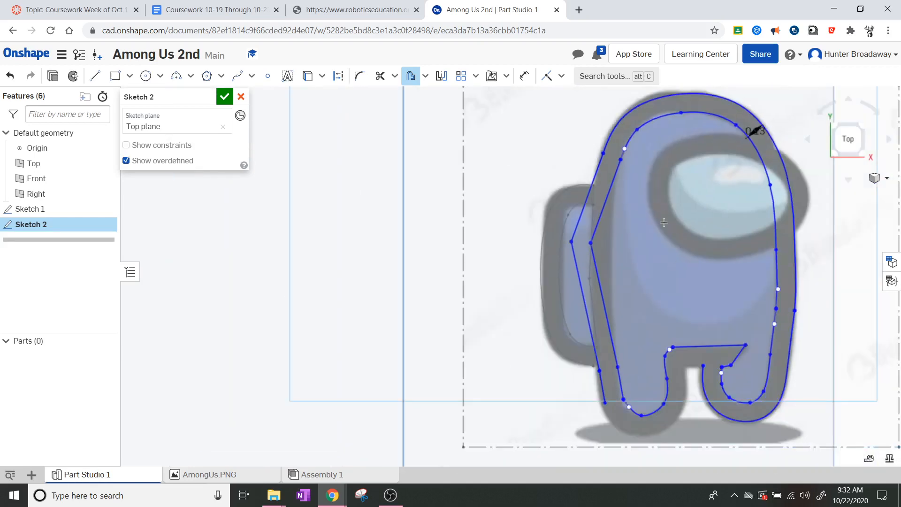
scroll(668, 223, "up", 2)
key("Escape")
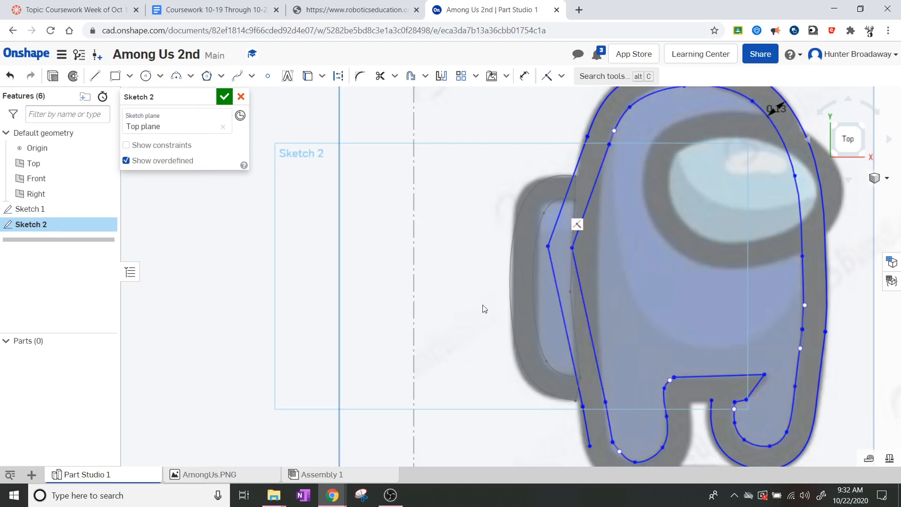
key("ctrl+z")
scroll(503, 274, "down", 3)
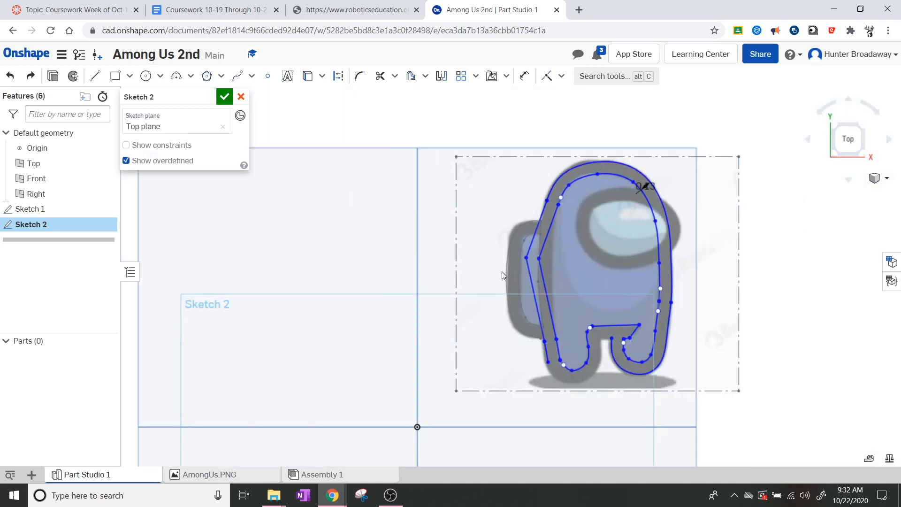
Step: Undo the 0.13 in offset outline and recenter the crewmate in view
left_click(10, 76)
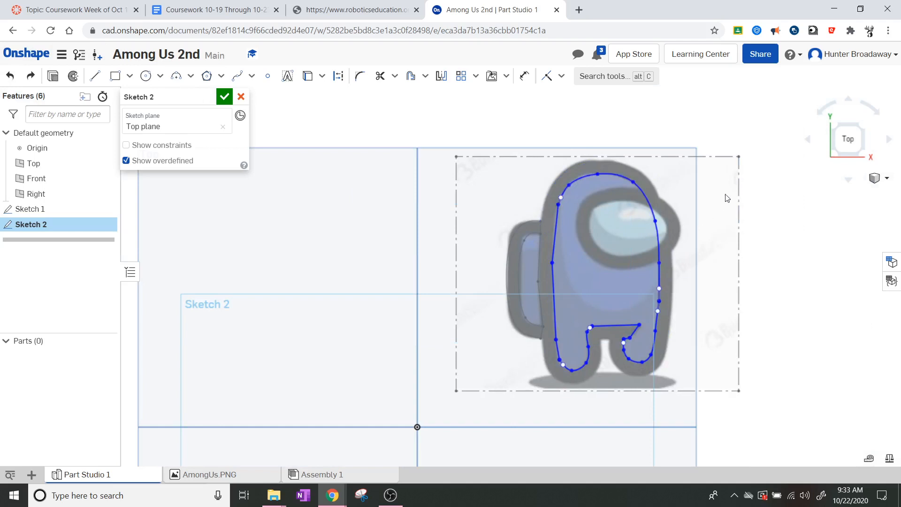
scroll(729, 184, "up", 1)
middle_click_drag(679, 202, 684, 248)
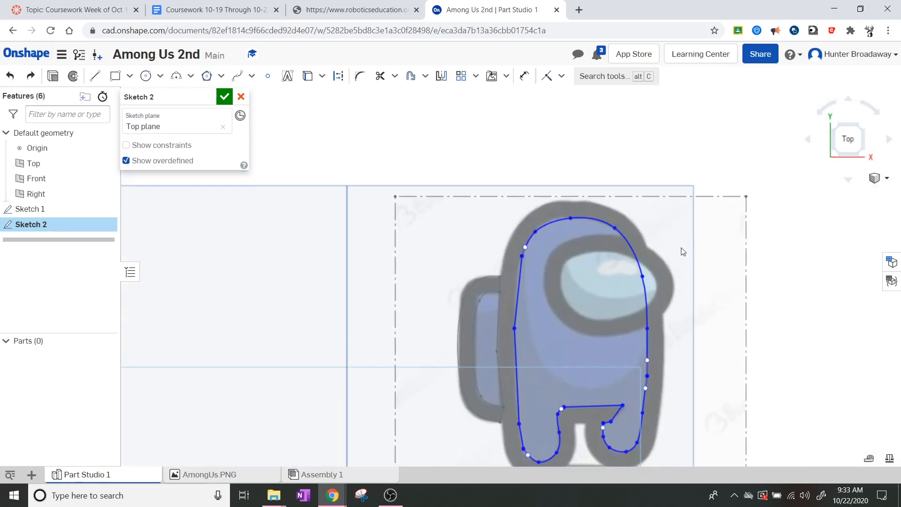
scroll(669, 249, "up", 1)
scroll(717, 323, "down", 1)
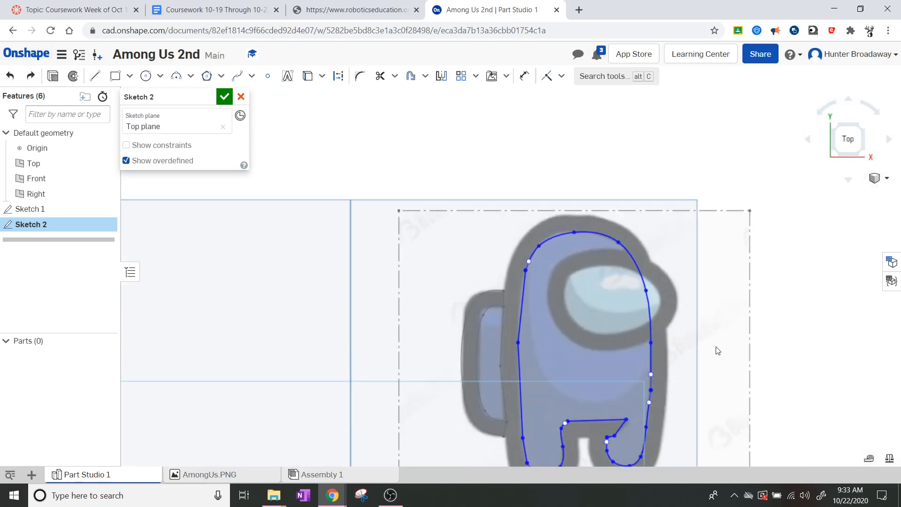
middle_click_drag(717, 351, 688, 324)
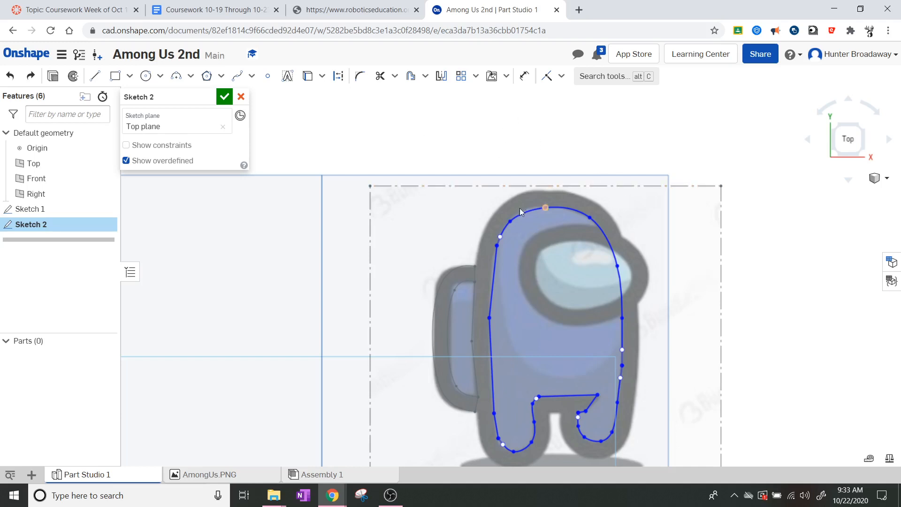
Step: Offset the head spline 0.12 in outward along the head's gray border
left_click(566, 209)
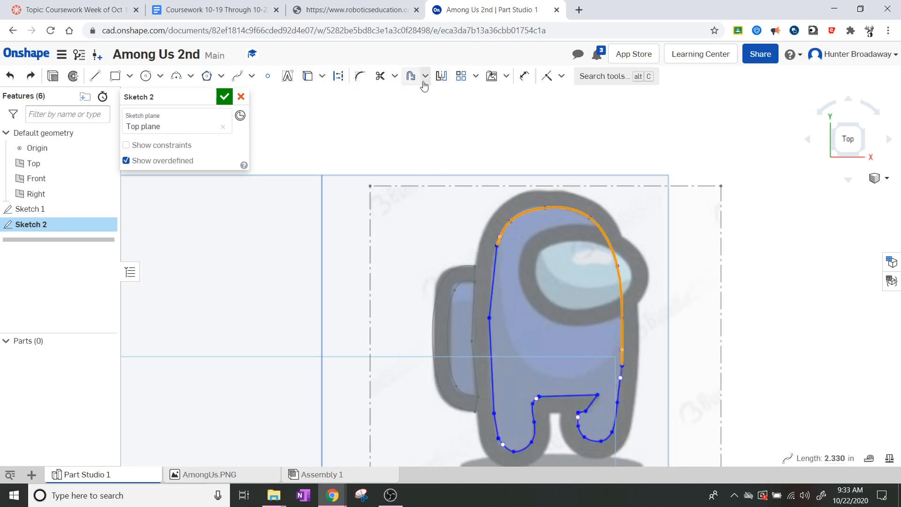
left_click(411, 77)
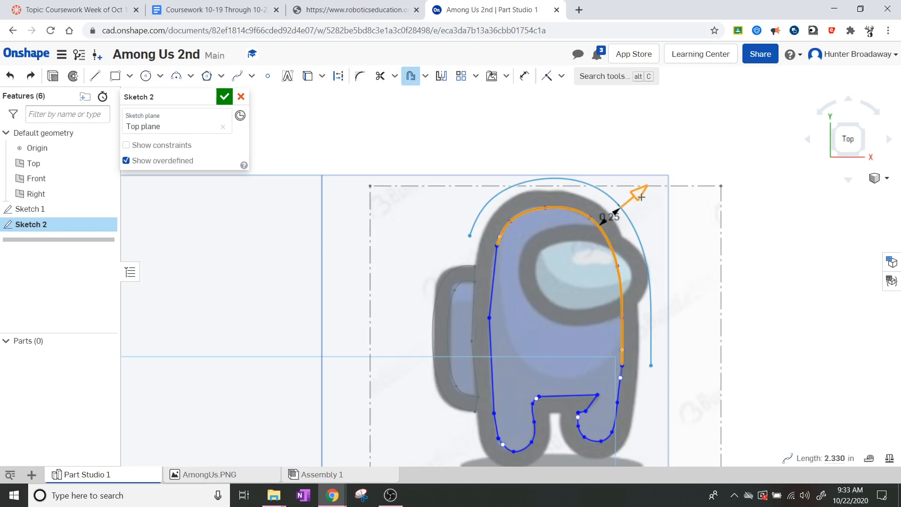
left_click_drag(636, 194, 623, 204)
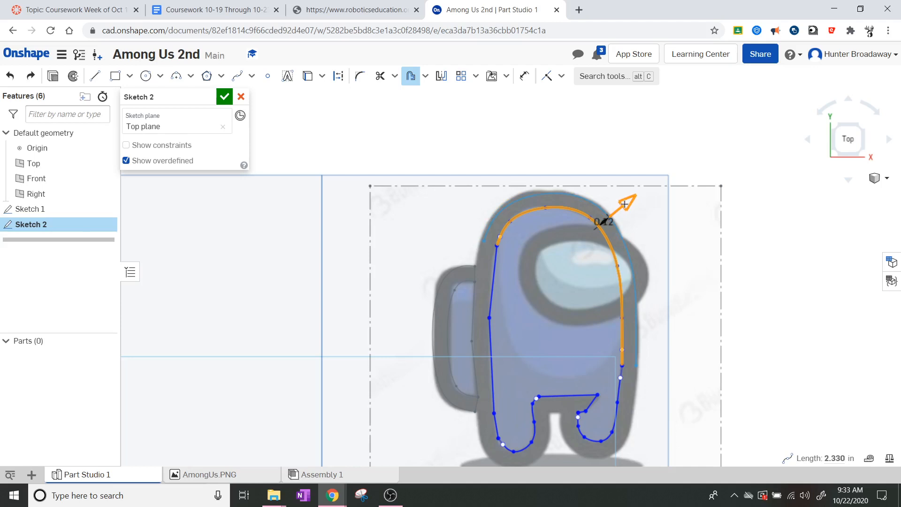
left_click(767, 139)
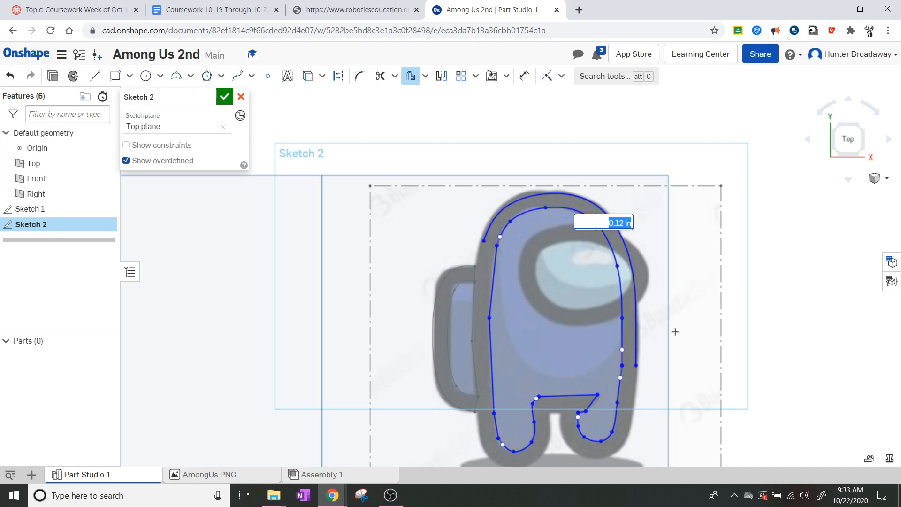
scroll(663, 438, "up", 2)
scroll(665, 418, "down", 1)
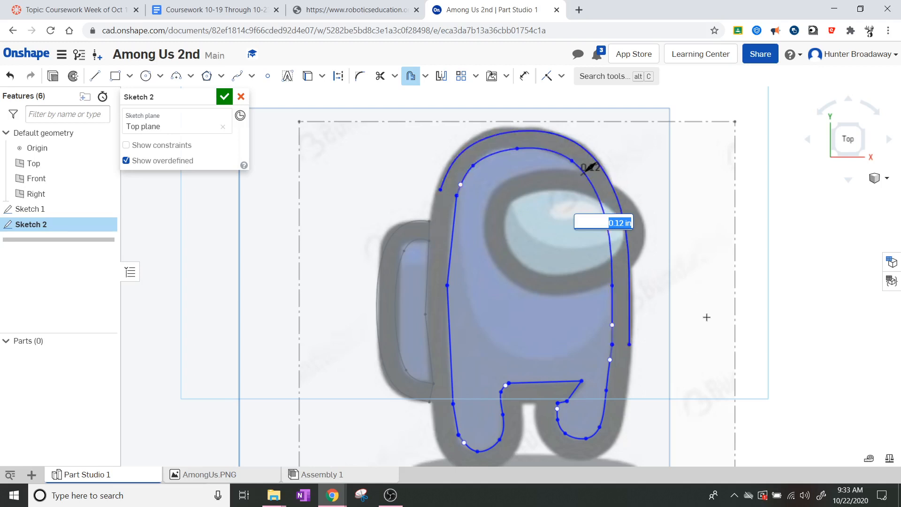
Step: Offset the right leg's inner curve about 0.14 in outward around the leg
left_click(609, 357)
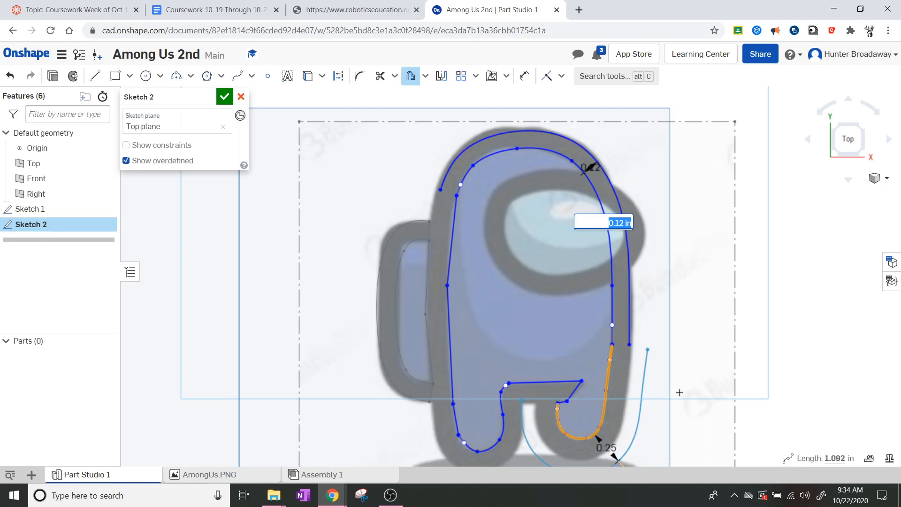
scroll(679, 393, "down", 2)
left_click_drag(657, 457, 649, 447)
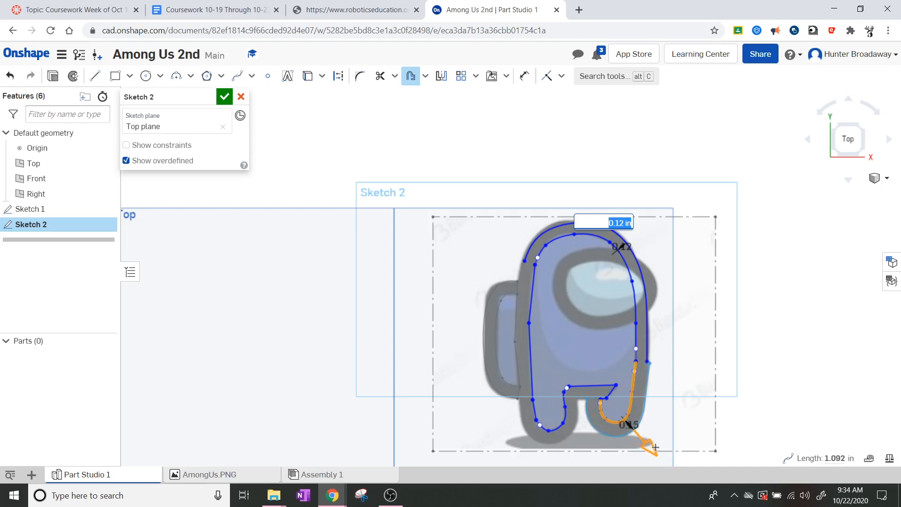
key("Return")
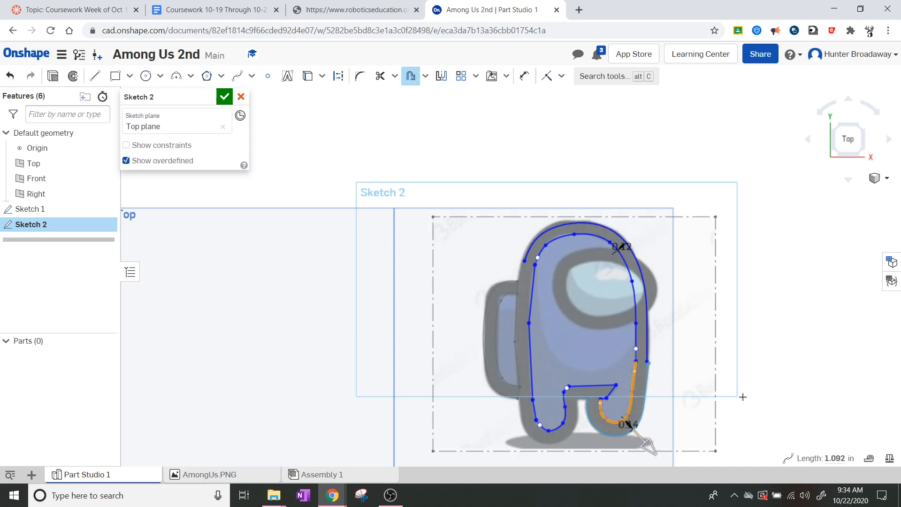
scroll(683, 395, "up", 5)
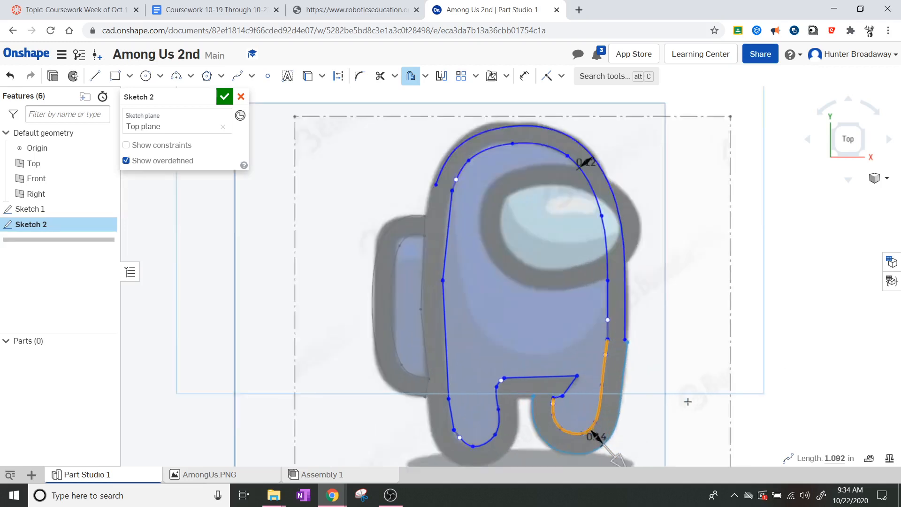
left_click(650, 315)
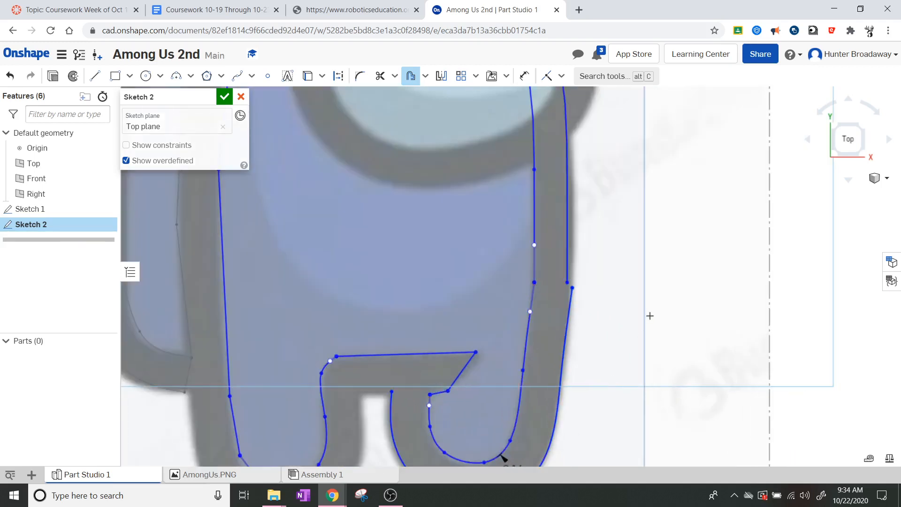
scroll(604, 308, "up", 3)
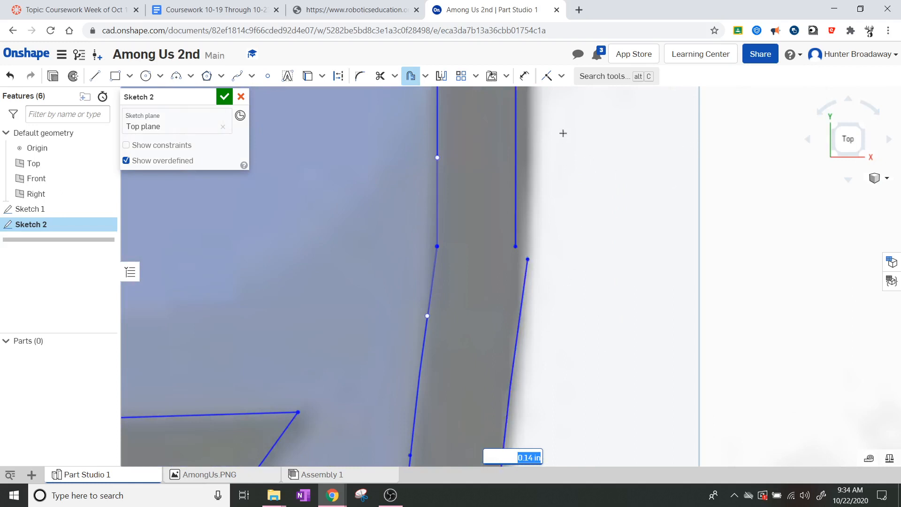
Step: Try a Coincident constraint between the slanted and vertical line endpoints, then undo it
left_click(545, 77)
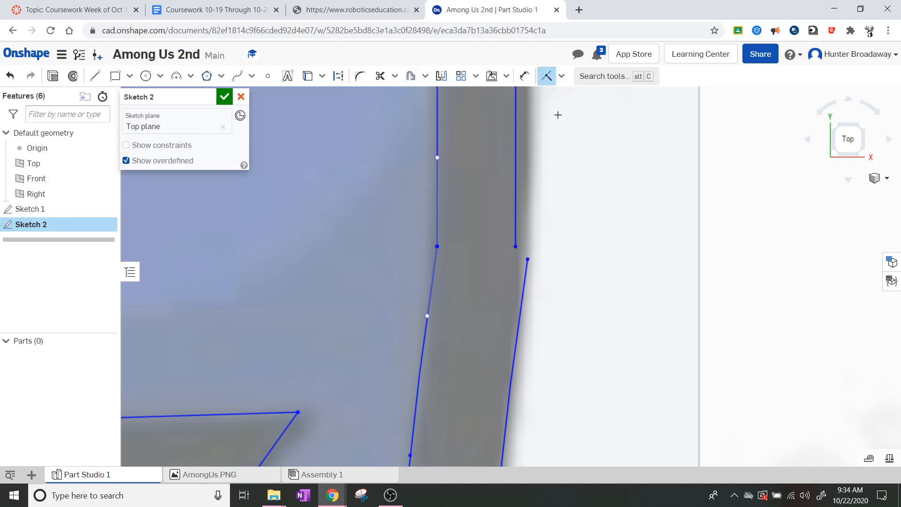
left_click(527, 258)
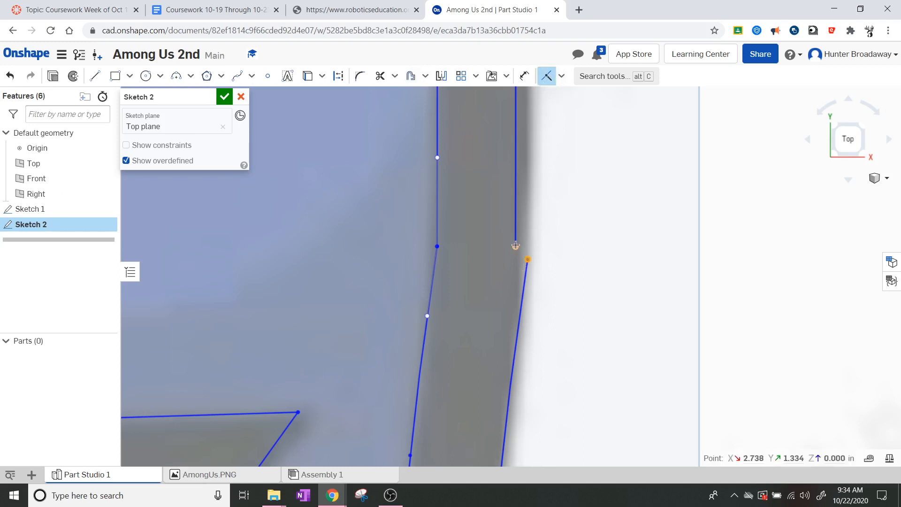
left_click(516, 245)
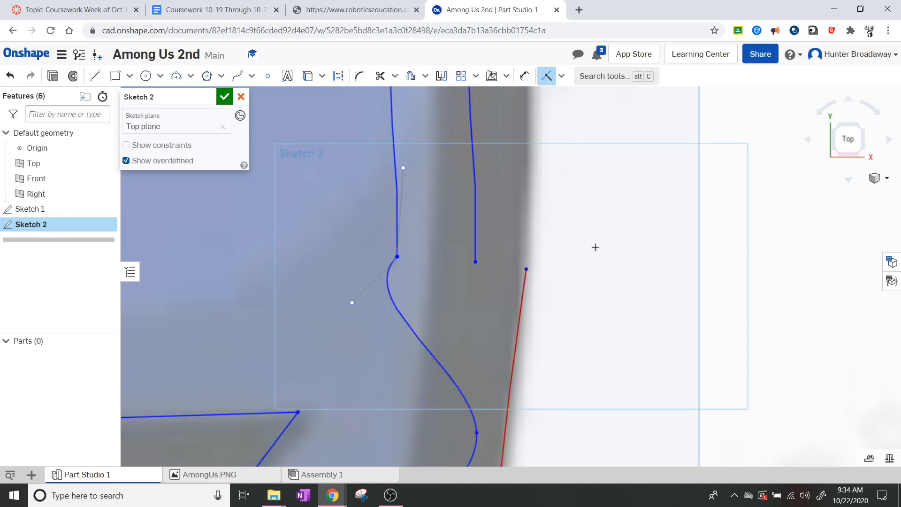
scroll(573, 253, "down", 4)
scroll(574, 254, "down", 2)
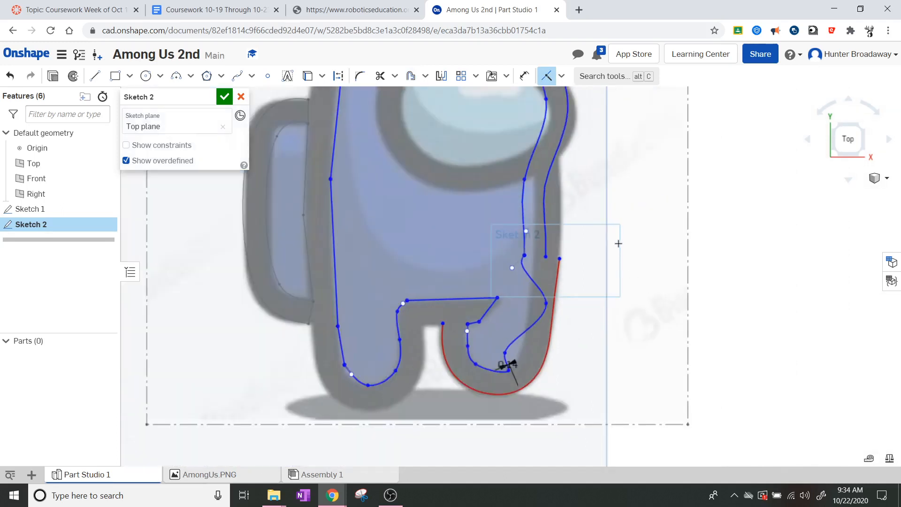
key("ctrl+z")
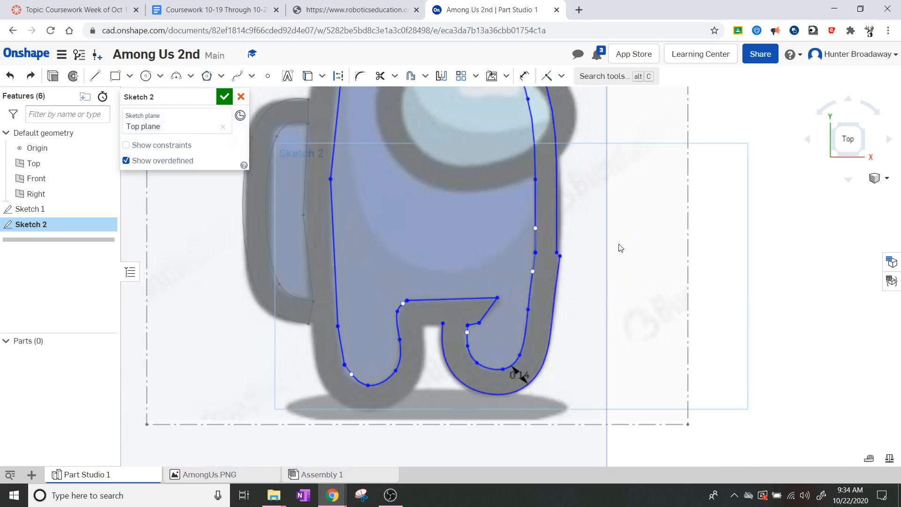
scroll(561, 328, "up", 2)
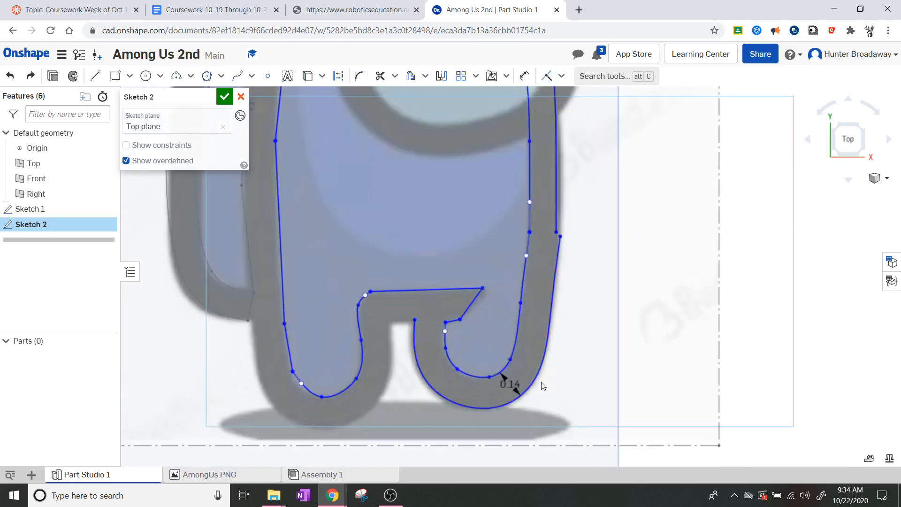
scroll(541, 388, "up", 2)
scroll(579, 309, "down", 1)
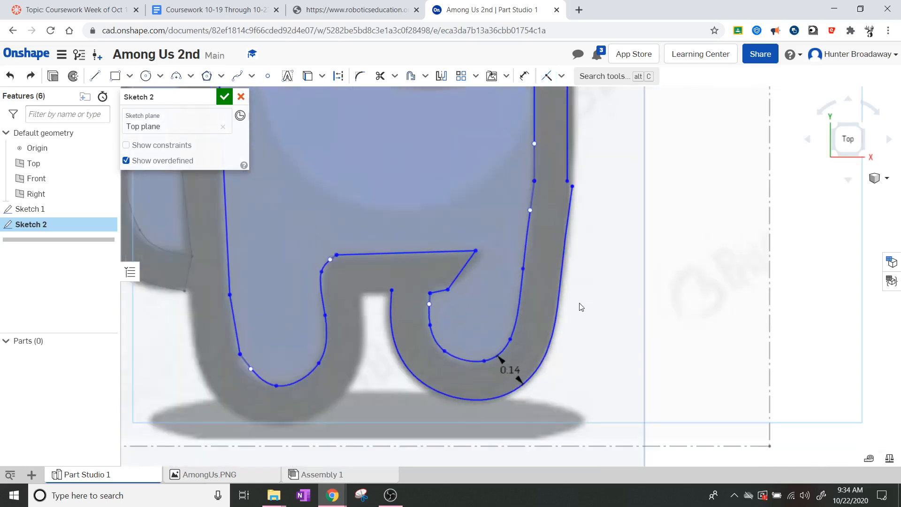
Step: Delete the outer right-leg curve, restore it, and undo a trial endpoint move
left_click(558, 297)
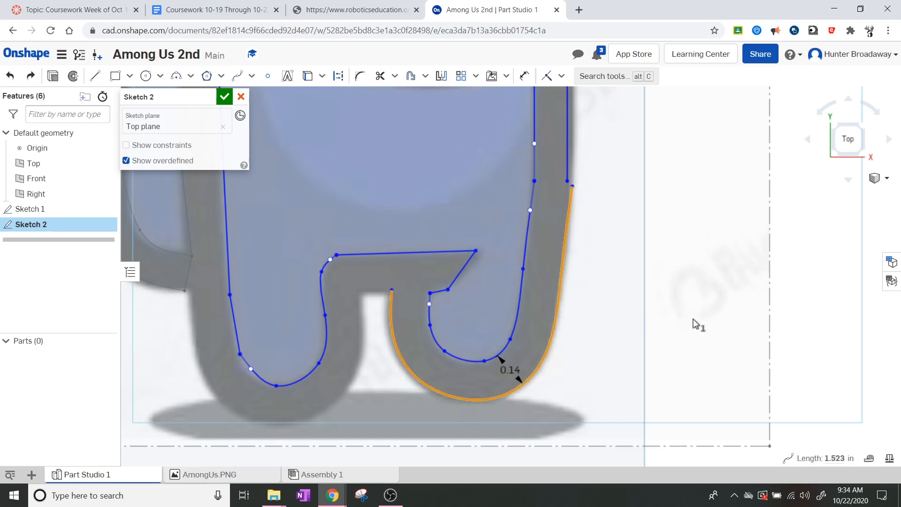
key("Delete")
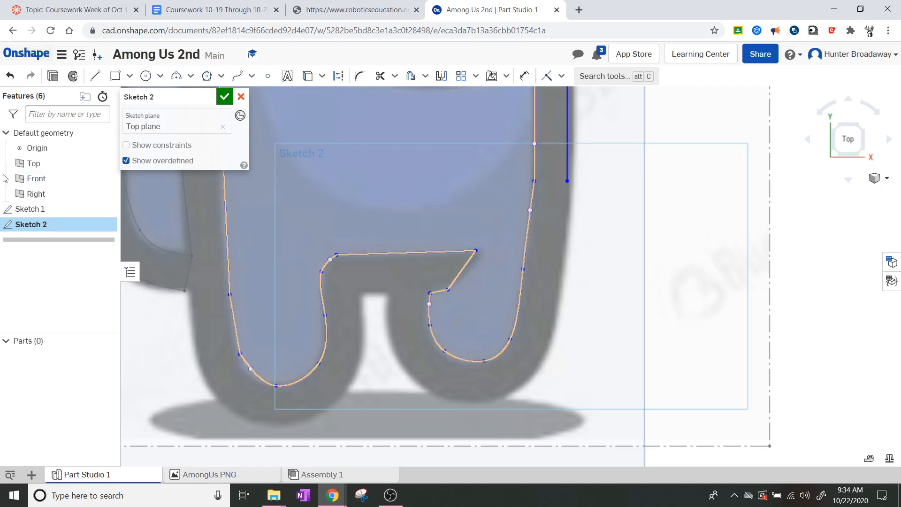
left_click(10, 76)
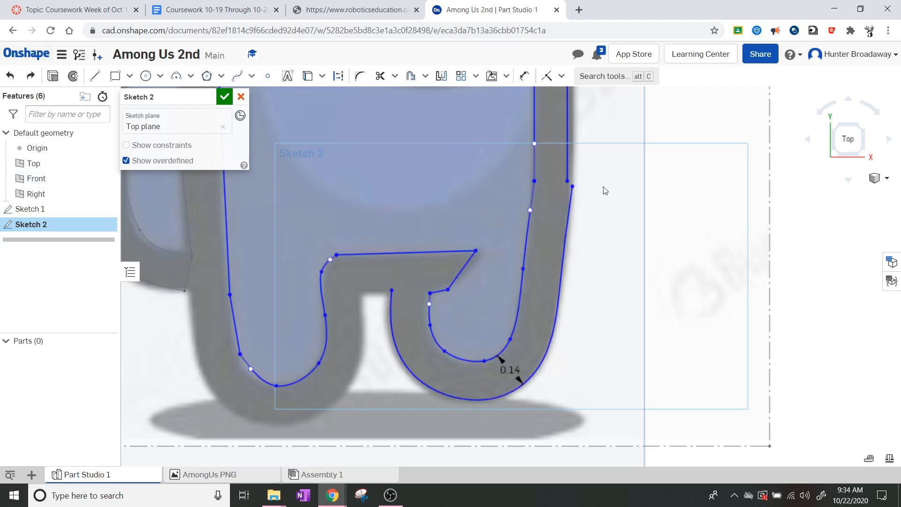
scroll(623, 147, "up", 3)
scroll(598, 154, "up", 2)
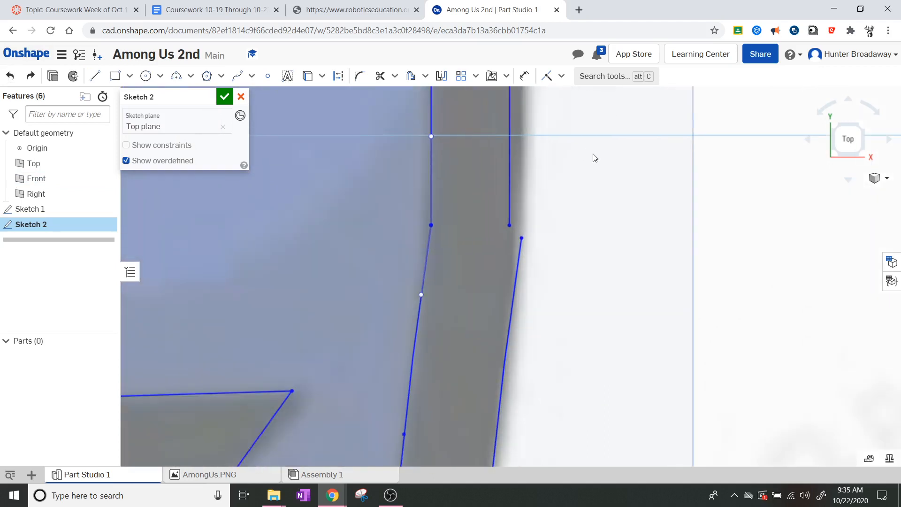
scroll(552, 165, "up", 1)
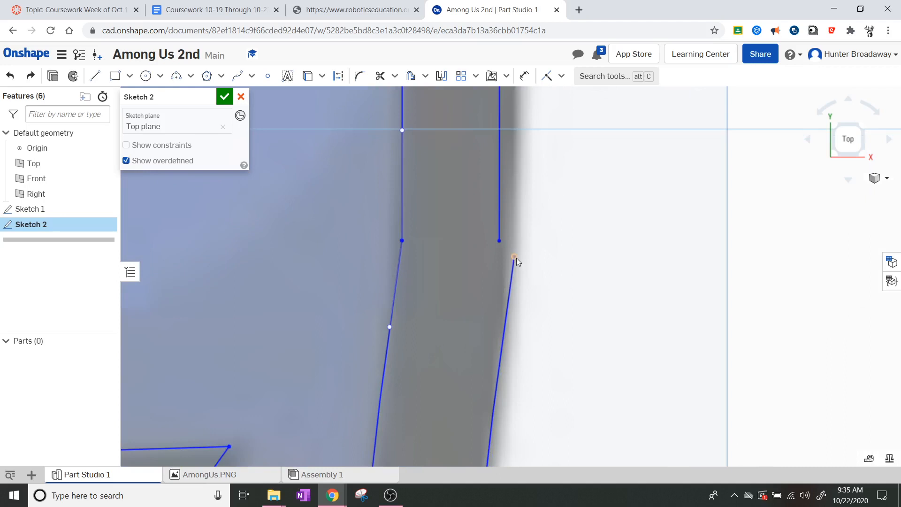
left_click(95, 76)
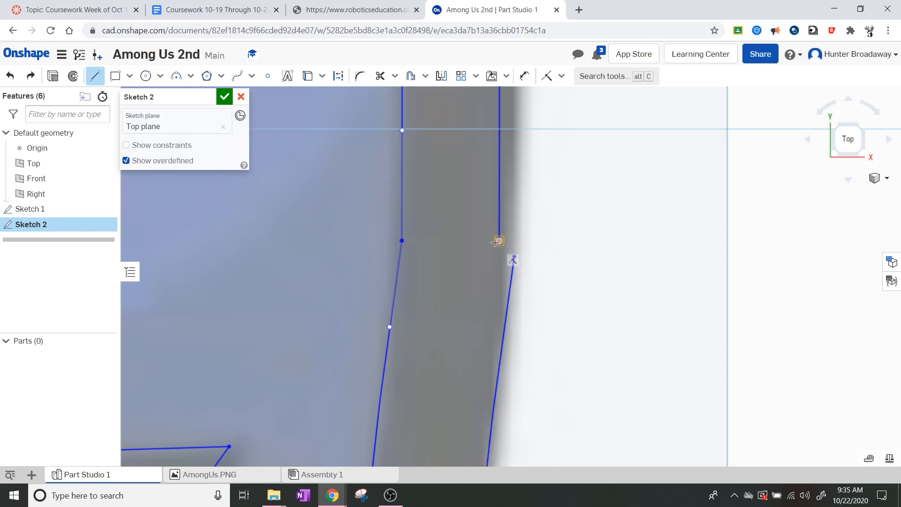
key("Escape")
left_click_drag(516, 255, 507, 255)
key("ctrl+z")
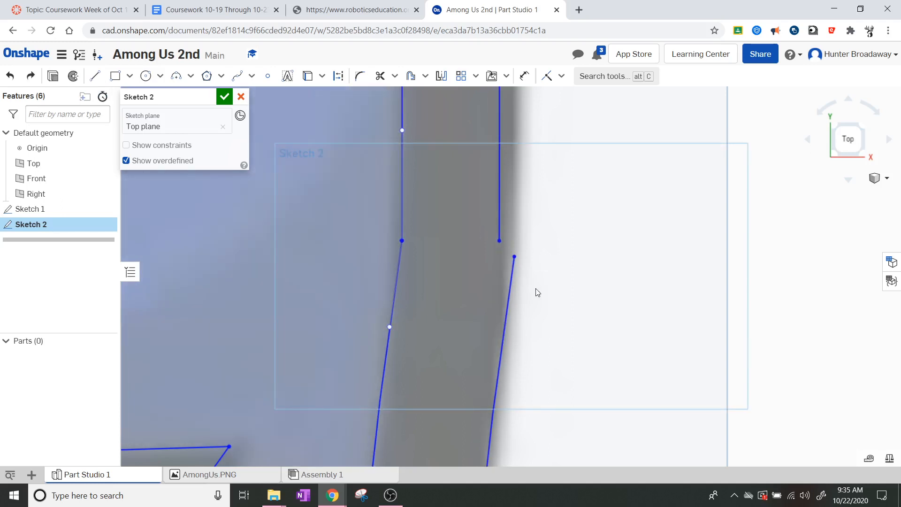
Step: Draw and undo a short line between the endpoints, then remove the outer leg offset
left_click(95, 75)
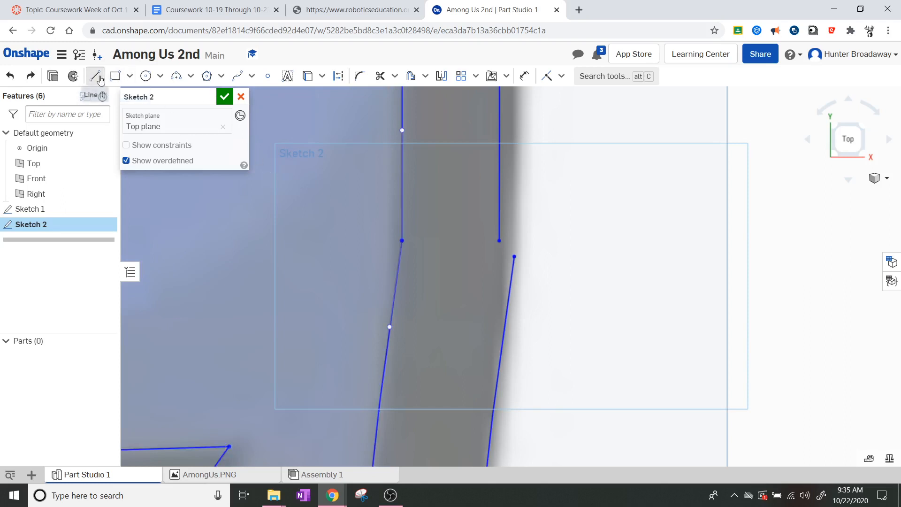
left_click(514, 257)
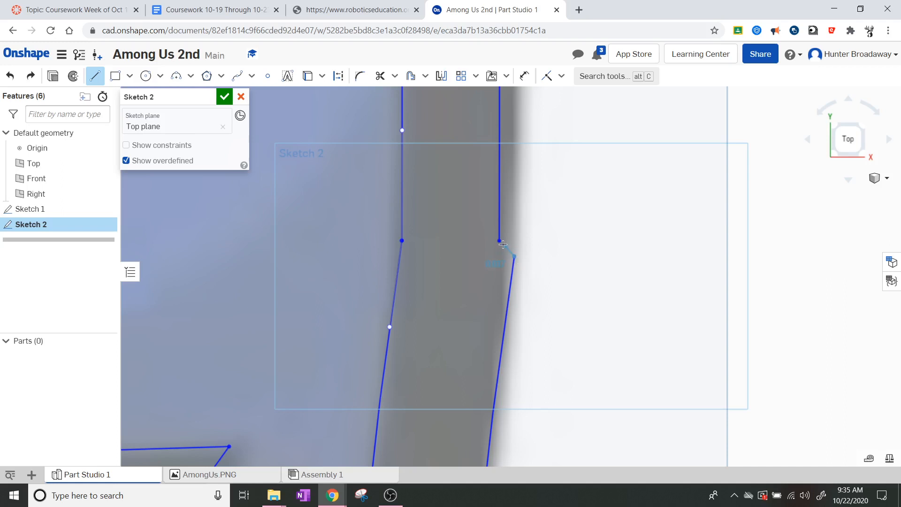
left_click(500, 241)
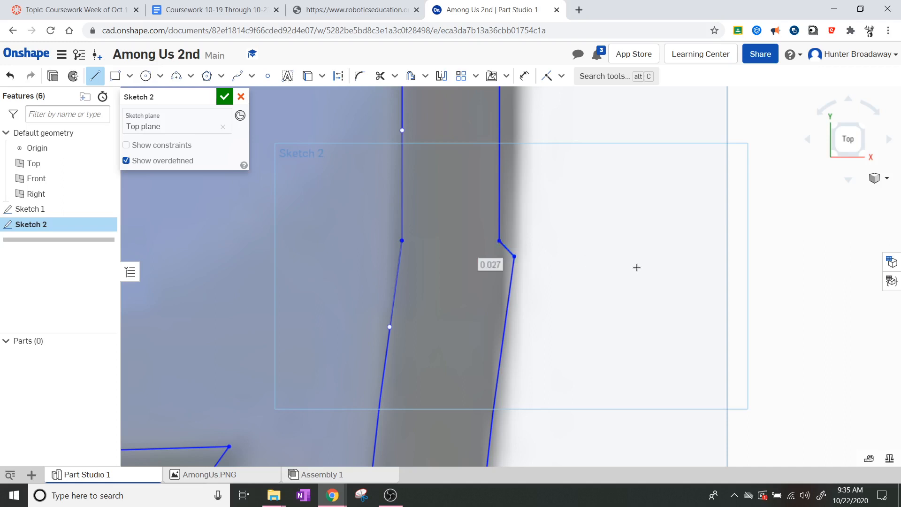
key("Escape")
scroll(639, 269, "down", 4)
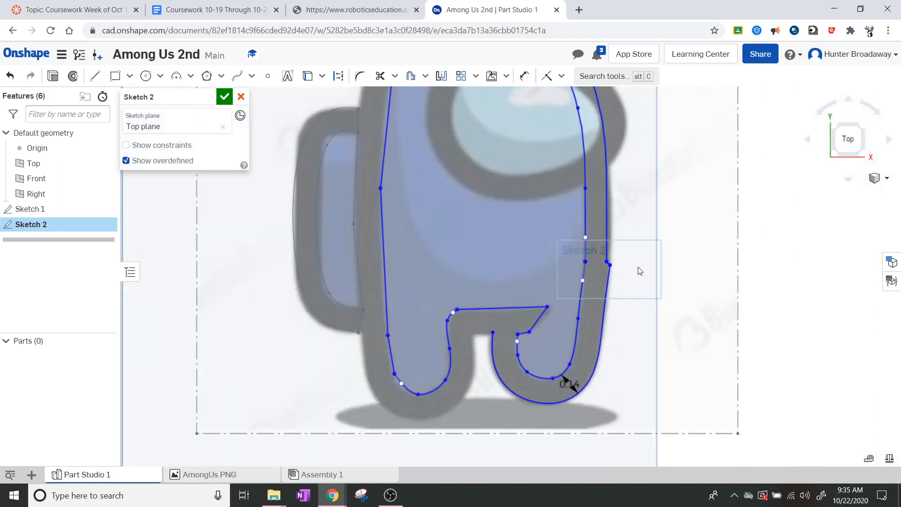
scroll(643, 265, "down", 3)
scroll(646, 260, "up", 5)
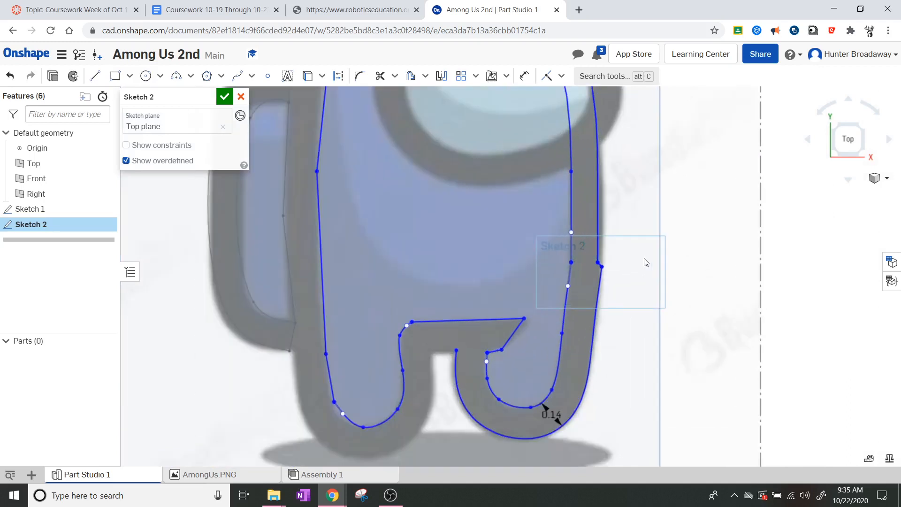
scroll(637, 266, "up", 4)
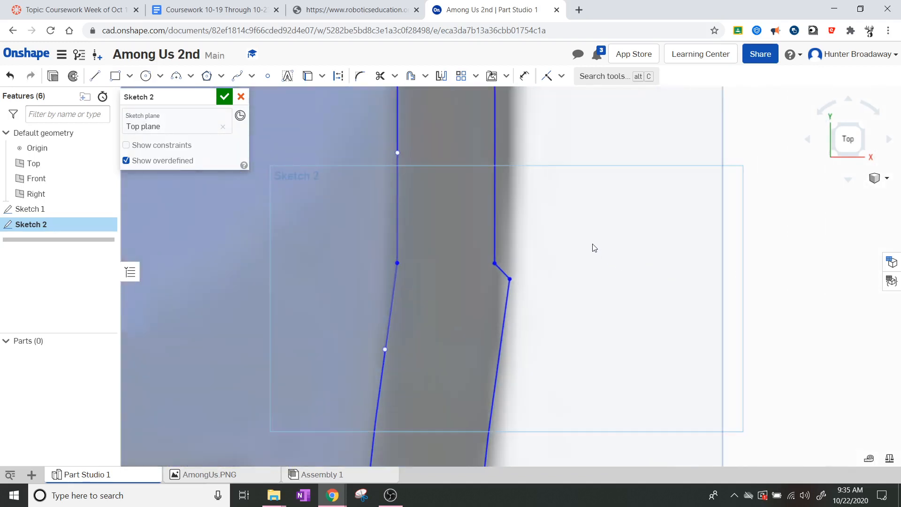
key("ctrl+z")
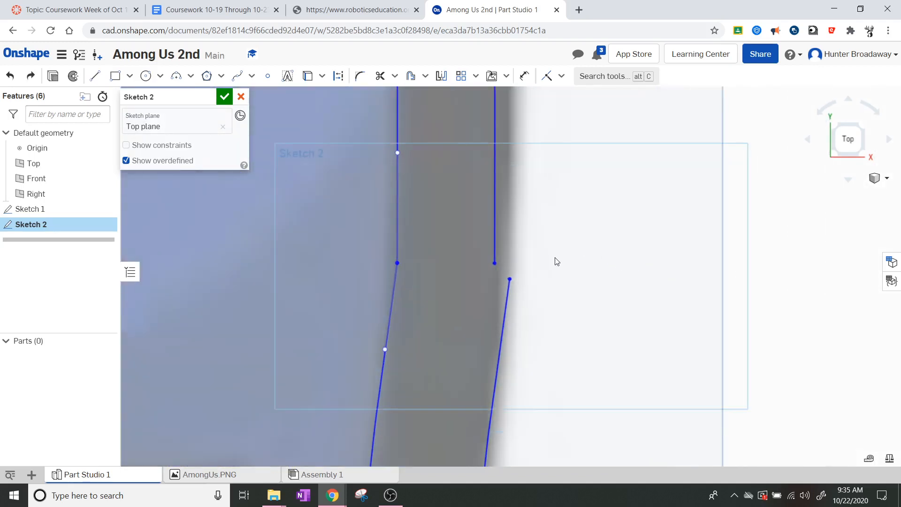
scroll(579, 278, "down", 5)
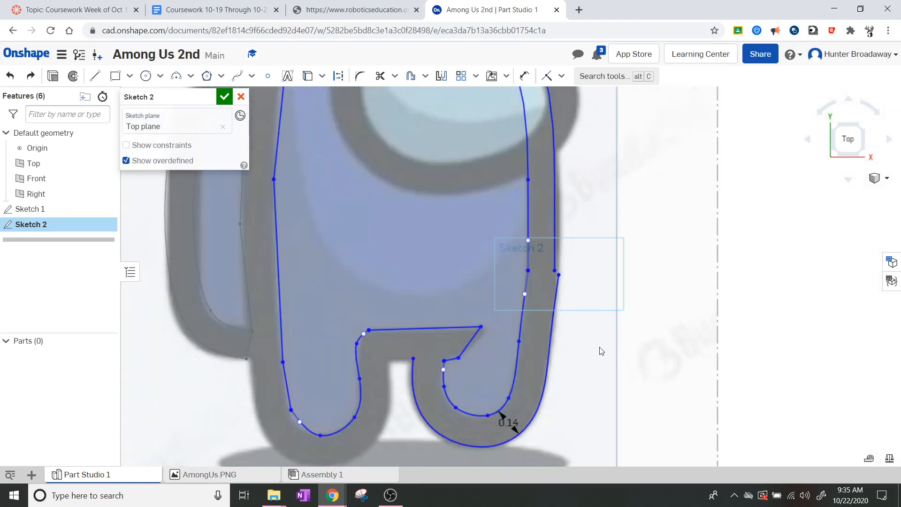
key("ctrl+z")
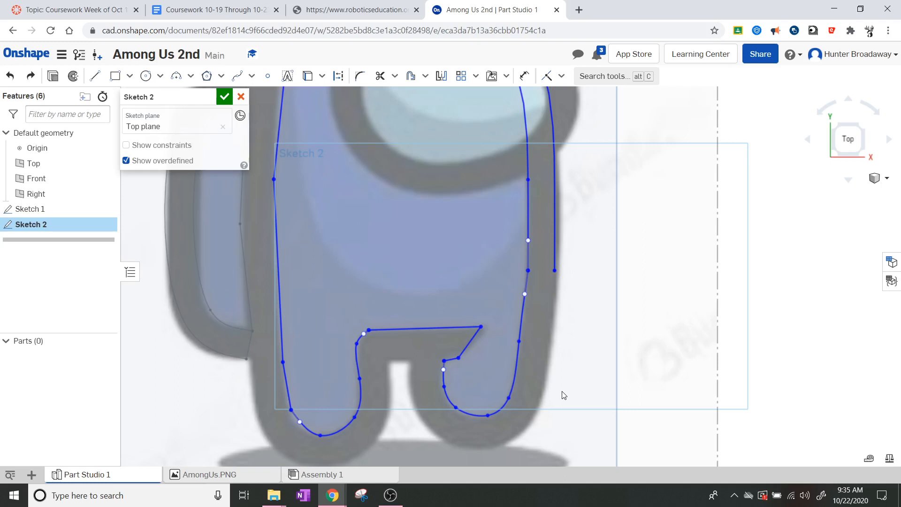
Step: Spline from the right line's endpoint down around the leg to the leg gap's top-left corner
scroll(563, 394, "up", 3)
scroll(680, 315, "down", 1)
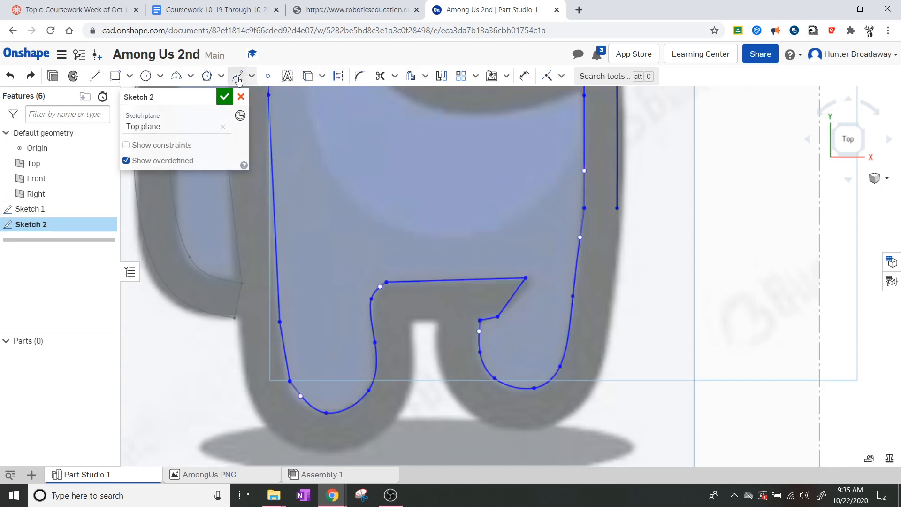
left_click(237, 76)
left_click(617, 207)
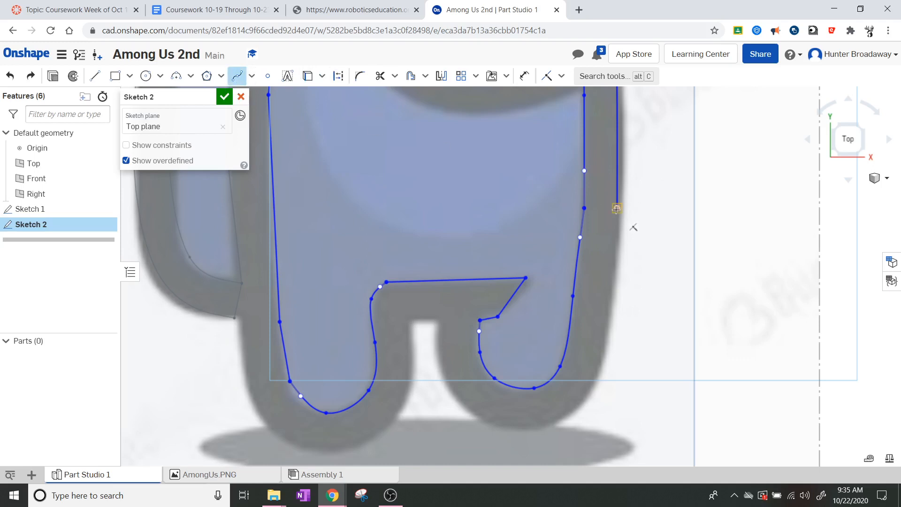
left_click(603, 329)
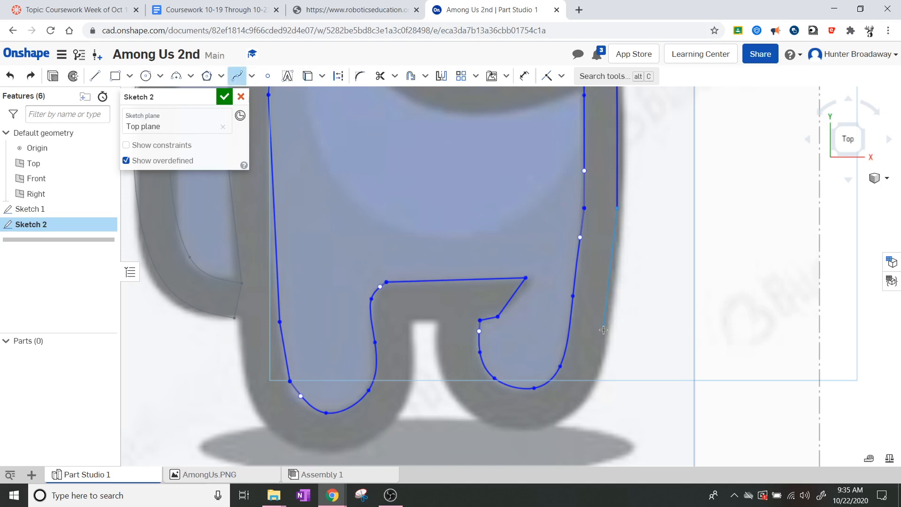
left_click(589, 393)
left_click(527, 430)
left_click(439, 369)
left_click(436, 327)
left_click(413, 325)
key("Escape")
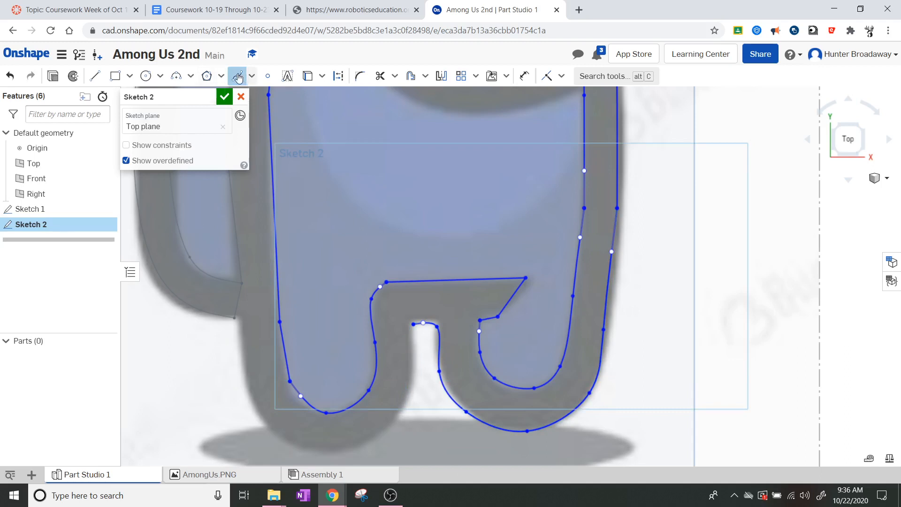
Step: Spline around the left leg's bottom and up to the existing endpoint on the body's left side
left_click(237, 75)
left_click(237, 75)
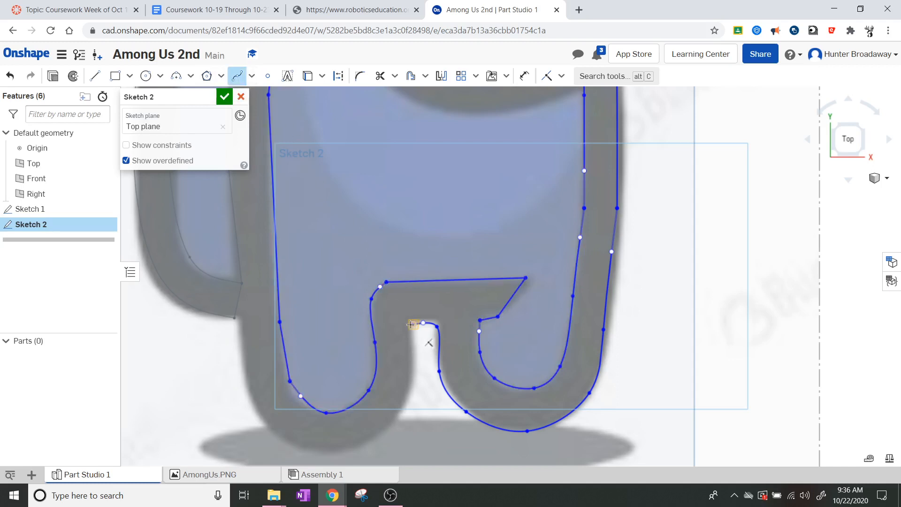
left_click(414, 371)
left_click(353, 448)
left_click(295, 447)
left_click(252, 403)
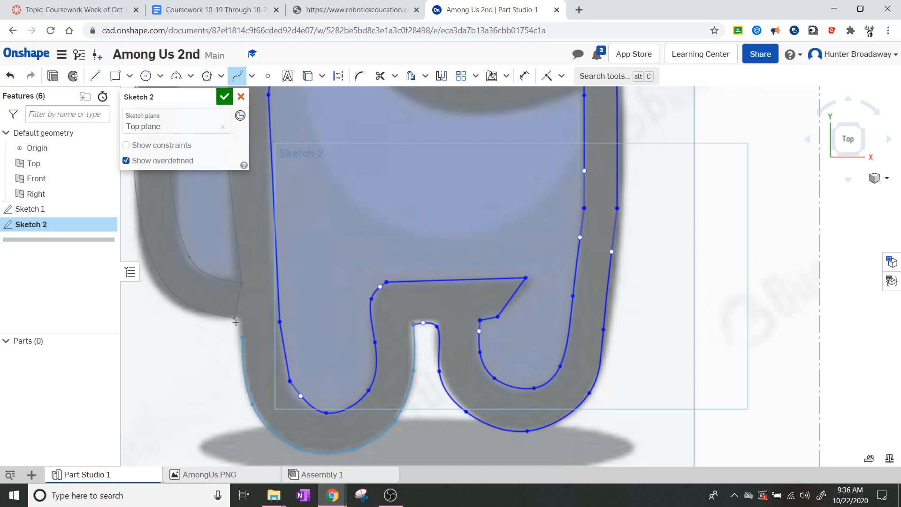
double_click(234, 318)
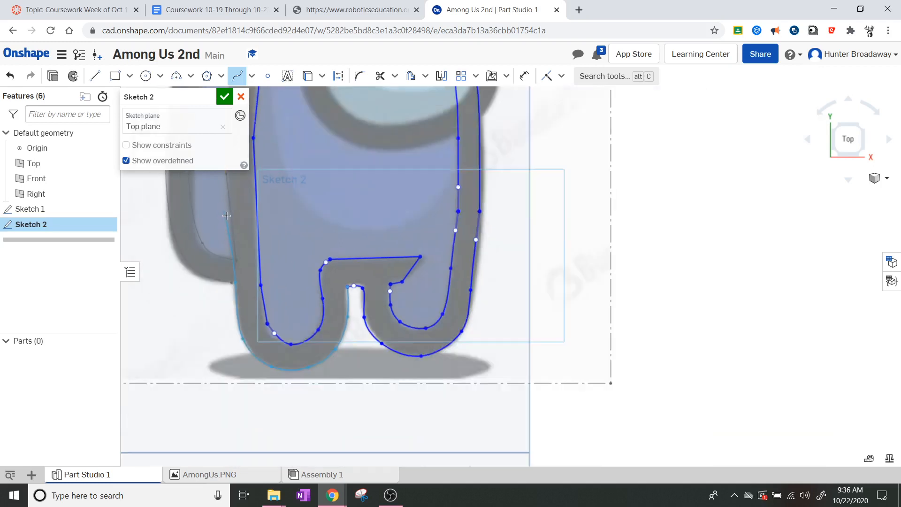
Step: Extend the spline from the upper-left endpoint up the body's left side to meet the head offset
scroll(220, 206, "down", 8)
scroll(217, 195, "up", 8)
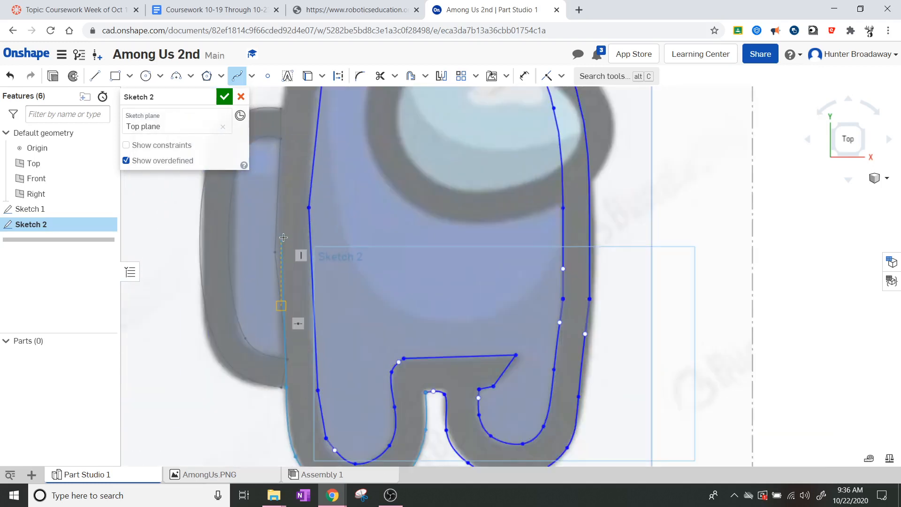
scroll(282, 240, "up", 4)
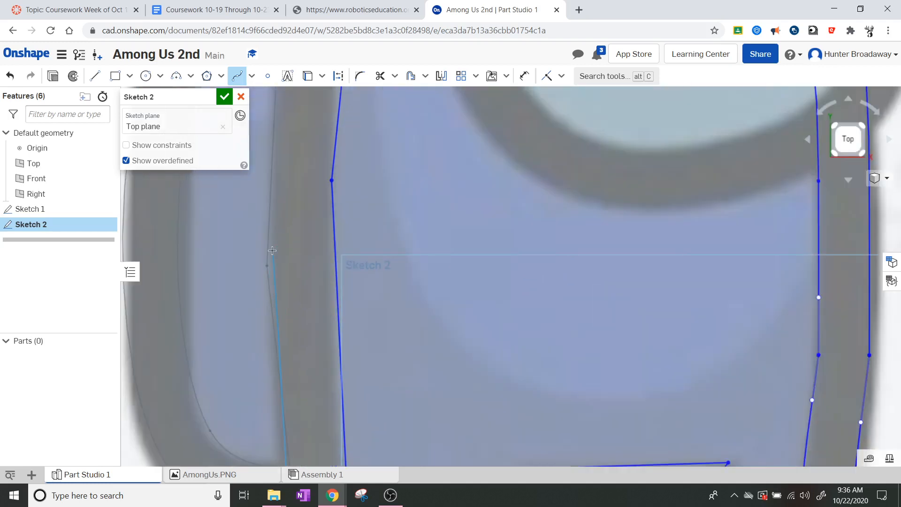
scroll(273, 248, "down", 5)
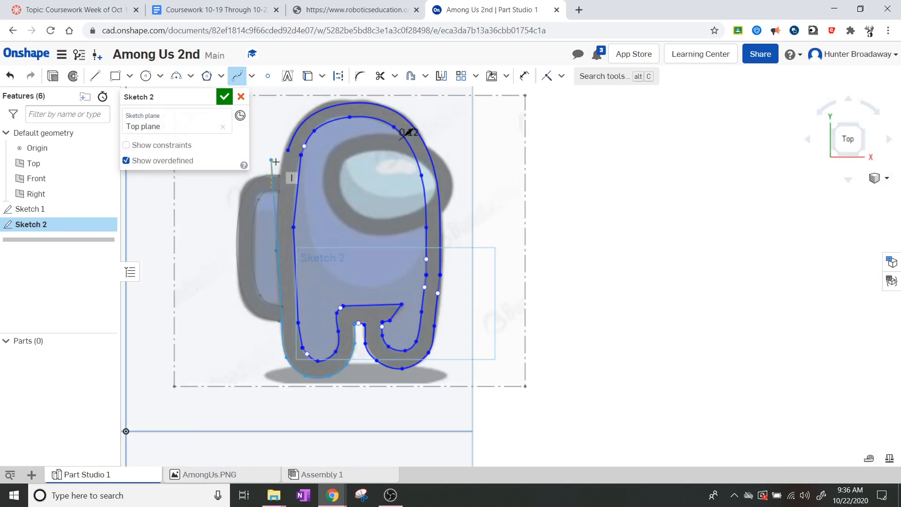
scroll(275, 162, "up", 5)
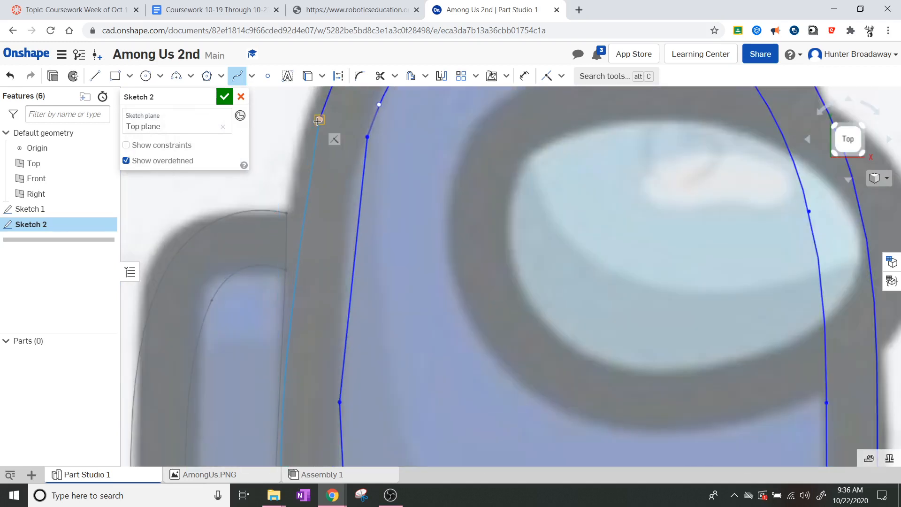
left_click(319, 120)
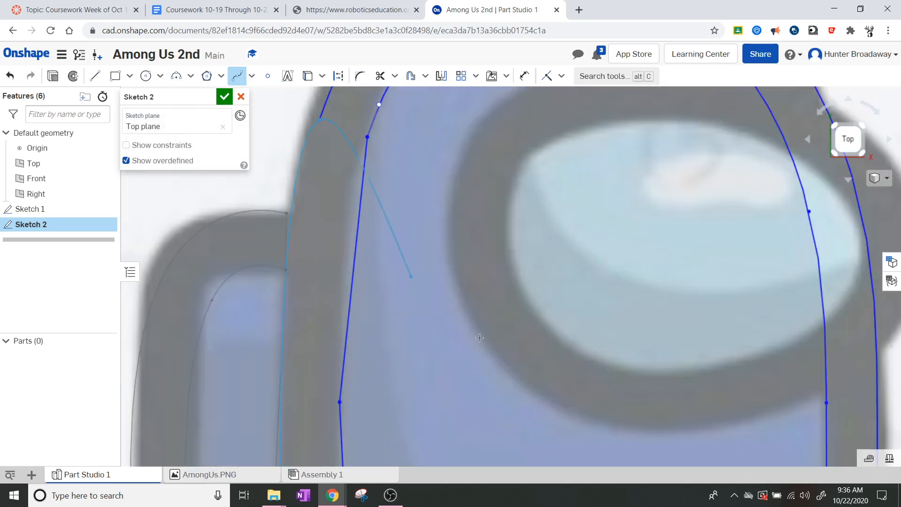
key("Escape")
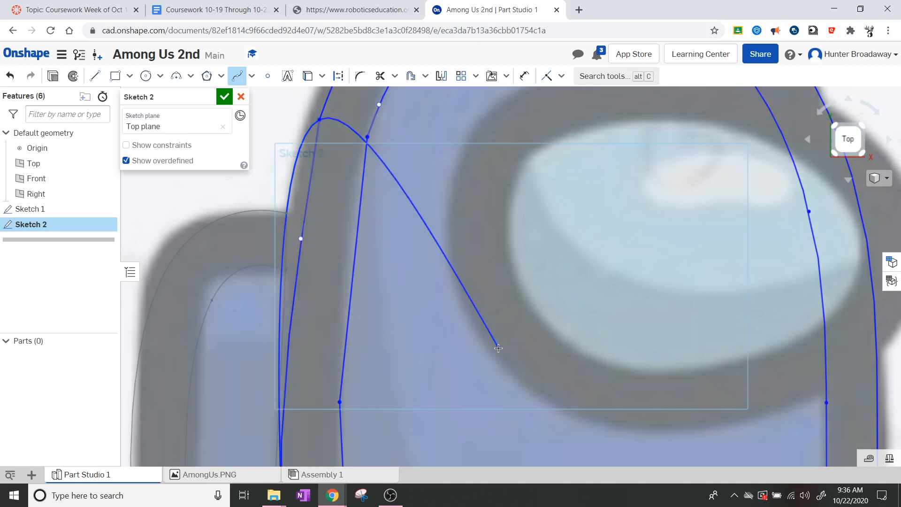
scroll(505, 337, "down", 10)
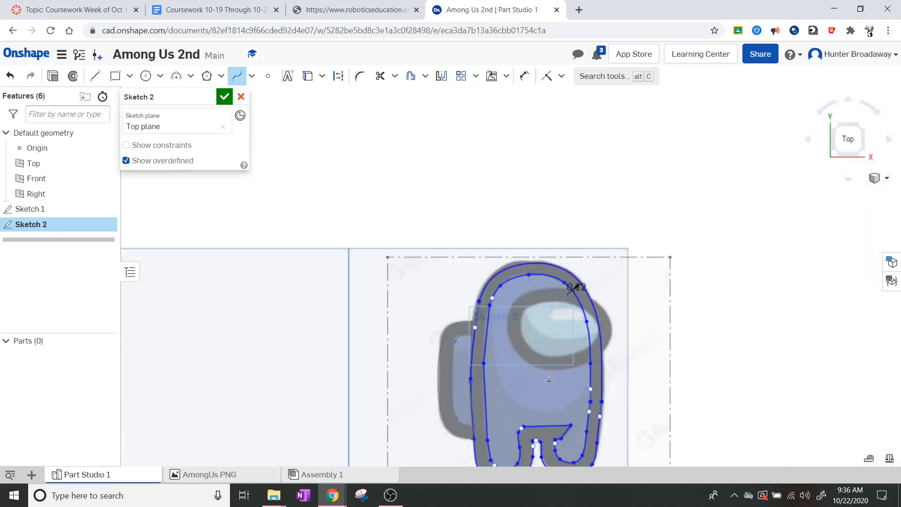
scroll(579, 446, "up", 3)
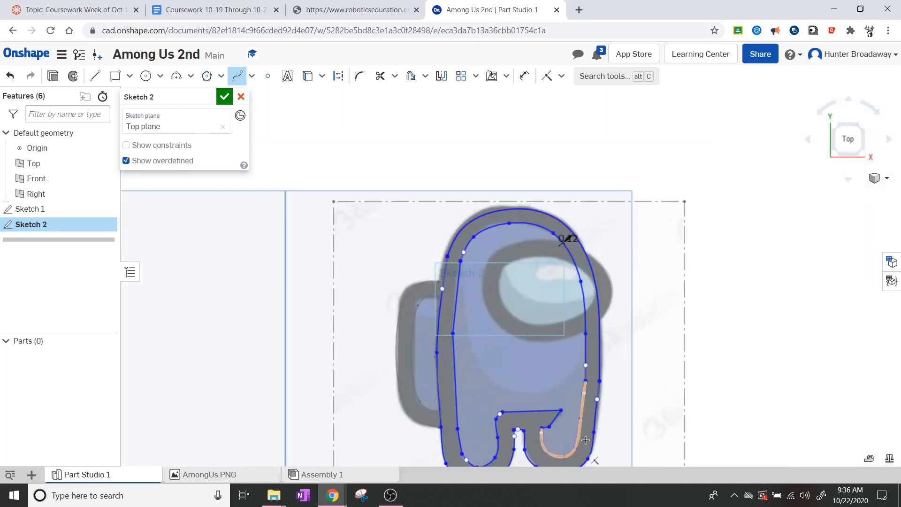
scroll(586, 439, "up", 2)
middle_click_drag(612, 390, 573, 354)
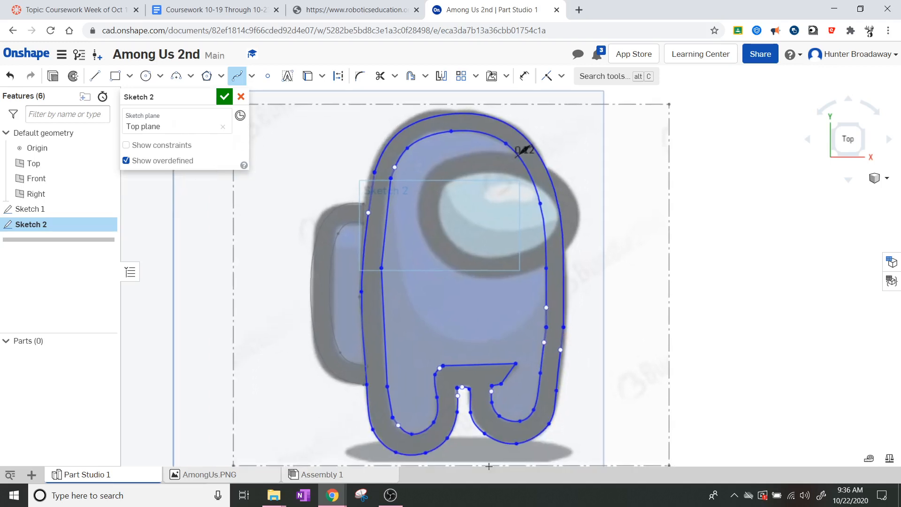
left_click(444, 373)
Step: Accept Sketch 2 and zoom in on the crewmate's head
left_click(223, 97)
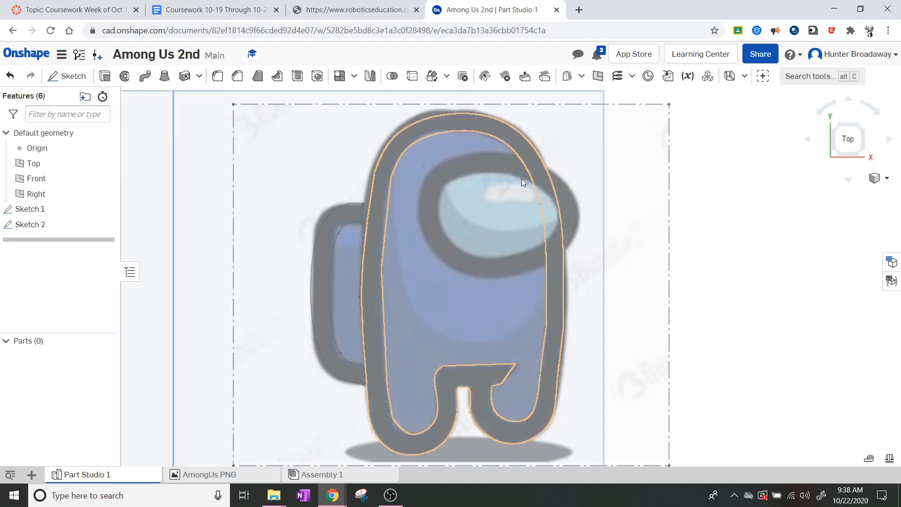
scroll(554, 132, "up", 3)
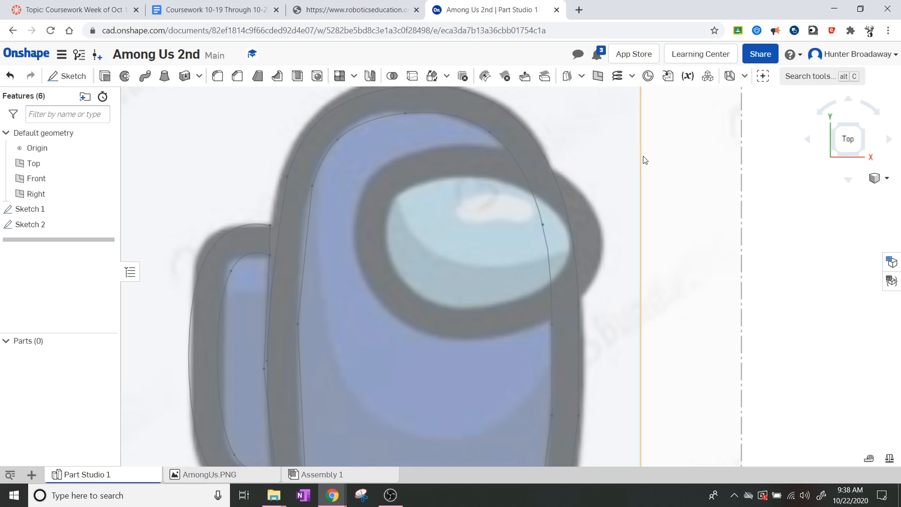
scroll(643, 157, "up", 1)
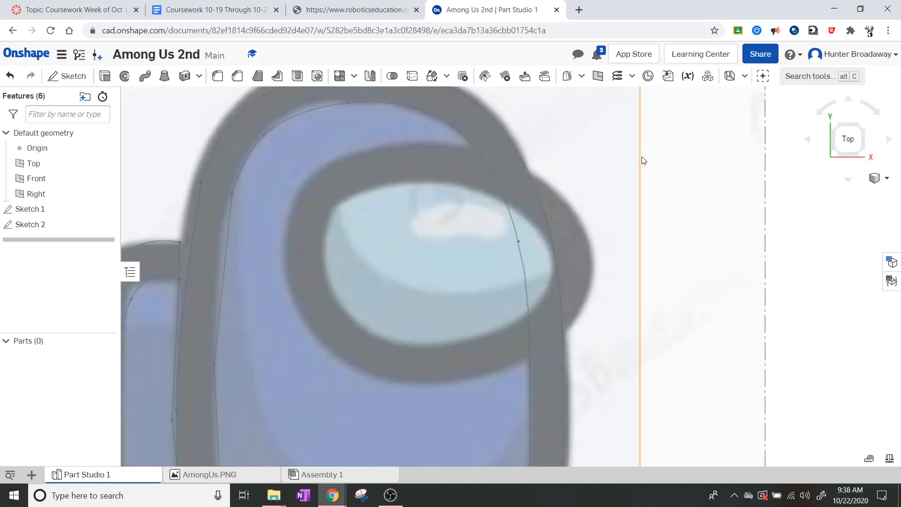
scroll(620, 160, "down", 1)
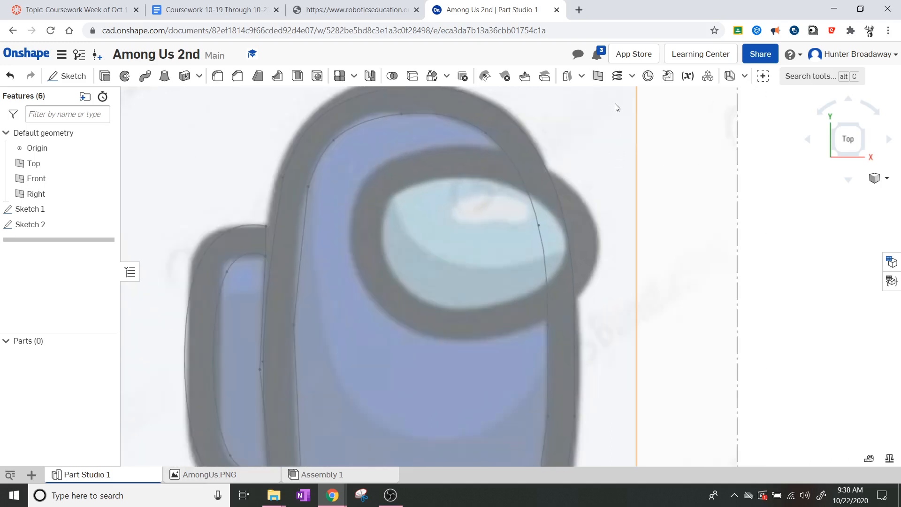
scroll(535, 142, "down", 1)
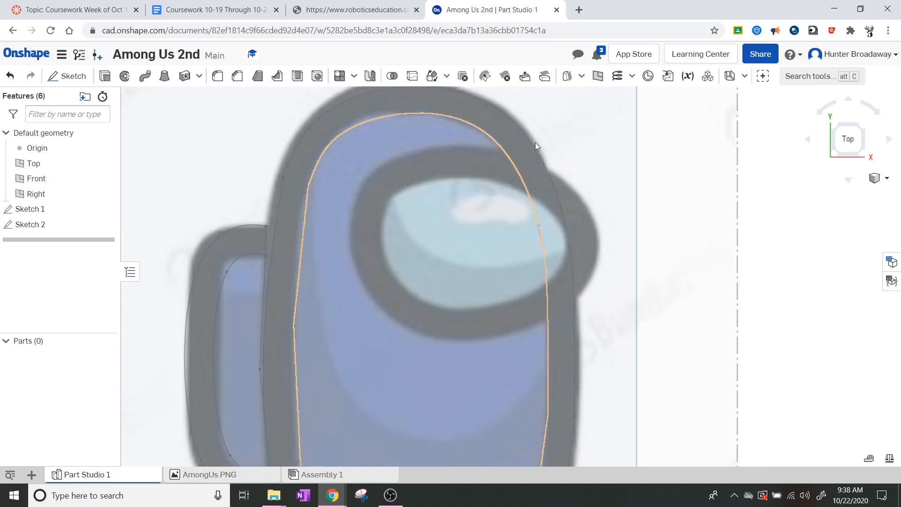
scroll(593, 127, "up", 1)
scroll(605, 114, "down", 3)
scroll(610, 111, "up", 2)
scroll(610, 110, "up", 1)
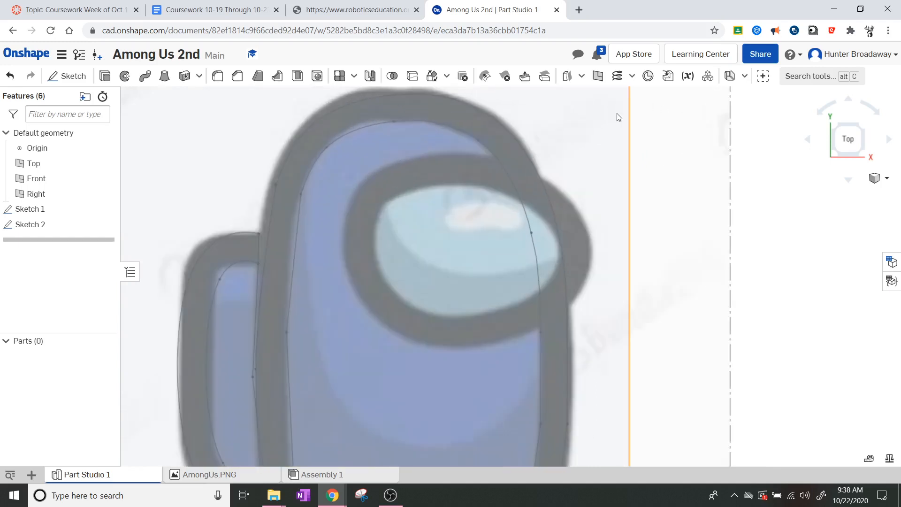
Step: Create Sketch 3 on the Top plane
left_click(73, 76)
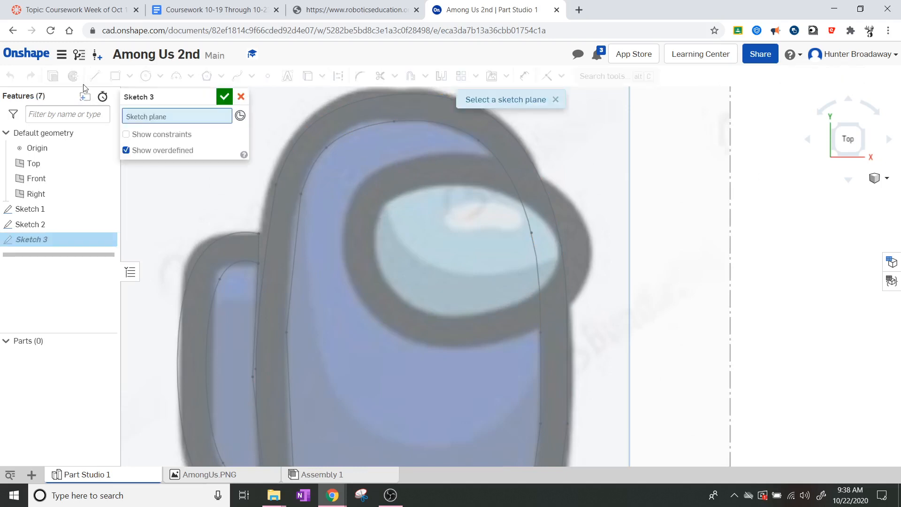
scroll(652, 169, "down", 5)
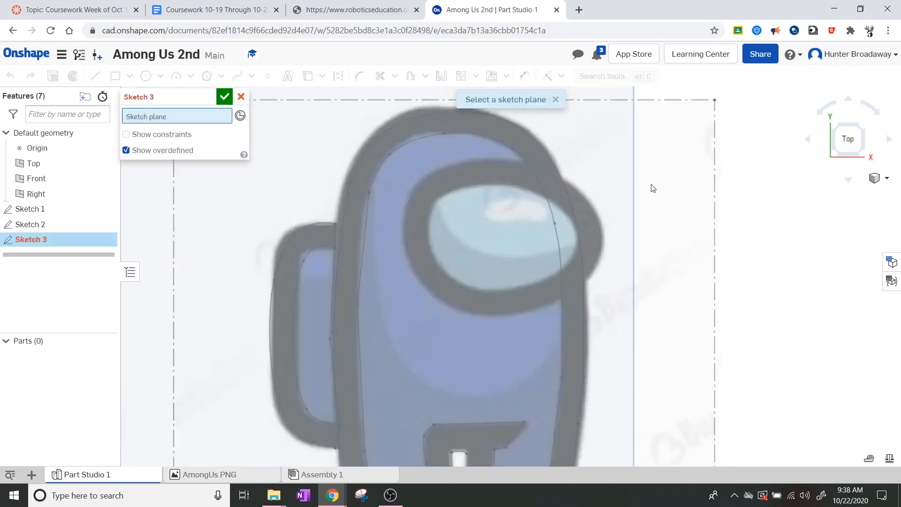
left_click(634, 136)
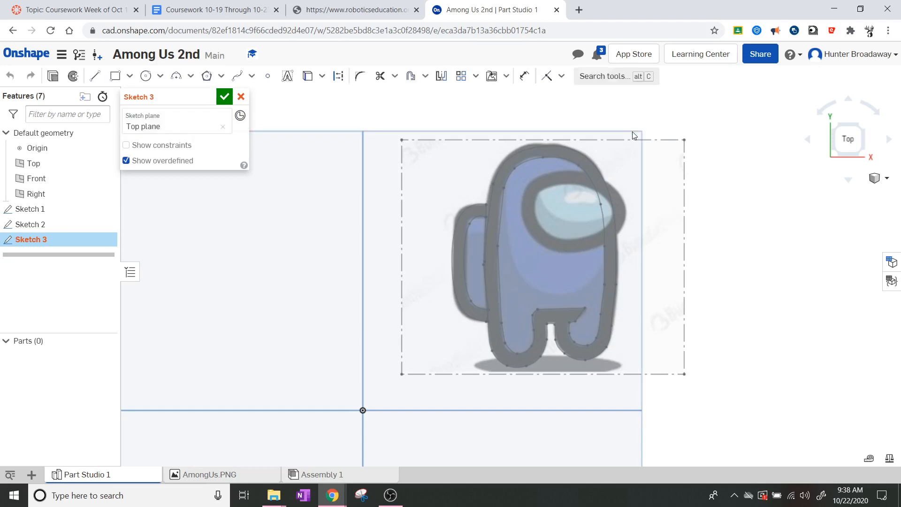
scroll(568, 207, "up", 5)
scroll(704, 180, "up", 2)
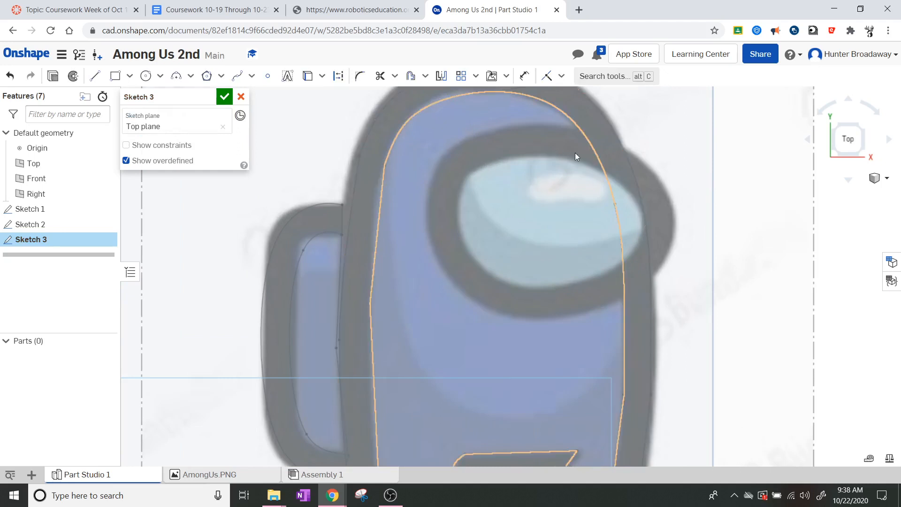
Step: Trace a spline along the visor's top edge and down its right side
left_click(237, 76)
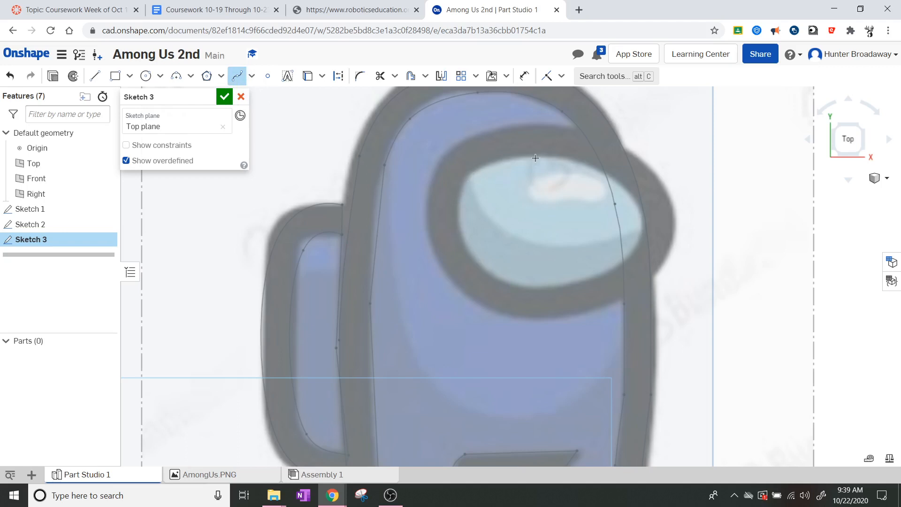
left_click(466, 175)
left_click(509, 161)
left_click(618, 184)
left_click(637, 220)
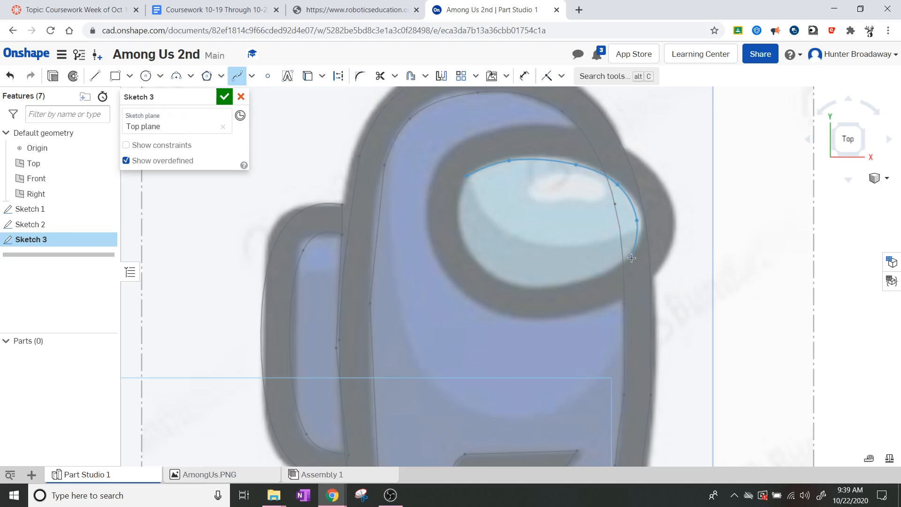
double_click(632, 258)
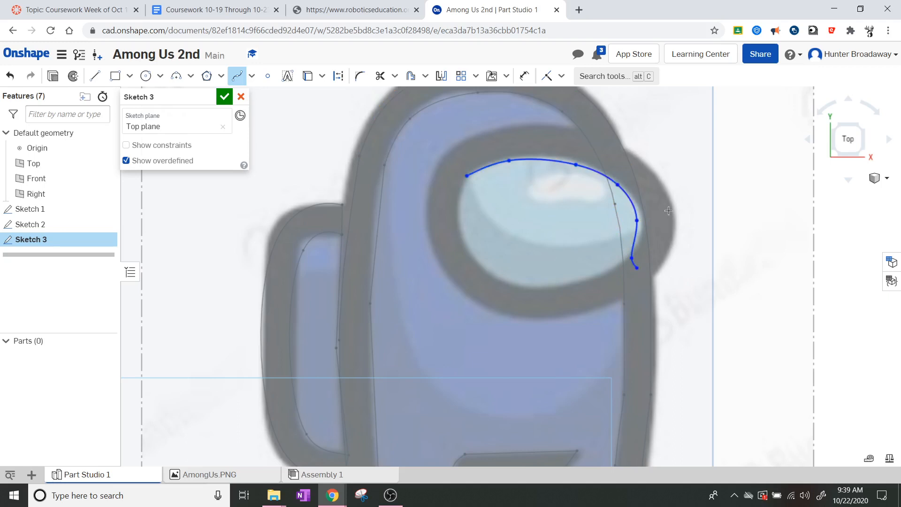
scroll(683, 211, "up", 2)
scroll(683, 210, "up", 3)
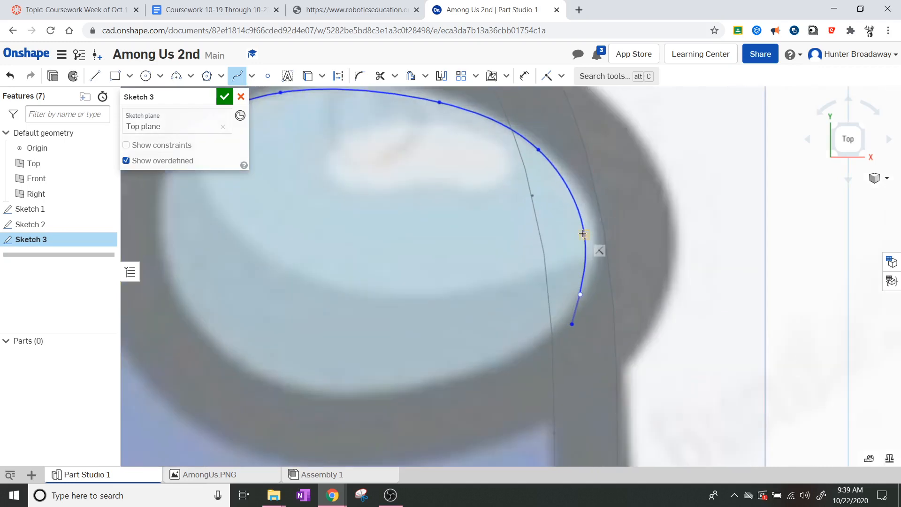
key("Escape")
Step: Drag the visor spline's points to fit its top, left side and lower rim
mouse_move(584, 235)
left_mouse_down()
mouse_move(596, 240)
mouse_move(597, 230)
left_mouse_up()
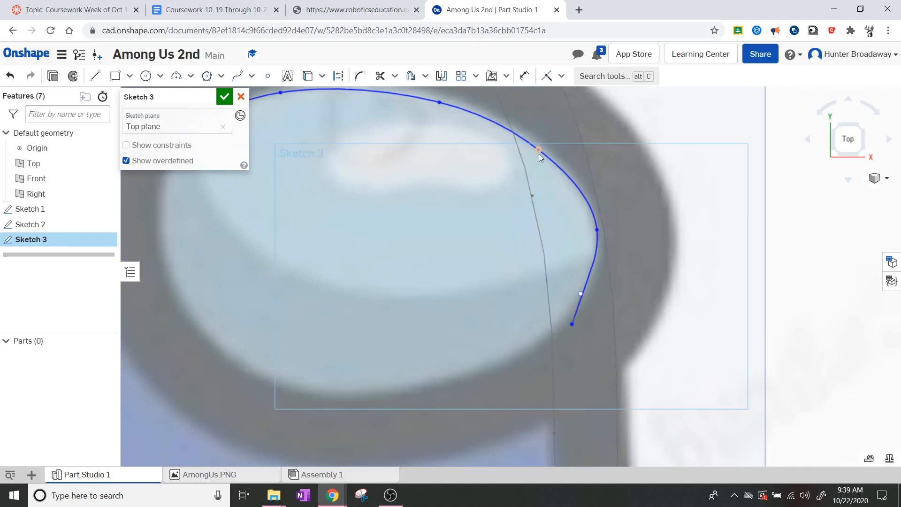
left_click_drag(539, 153, 536, 143)
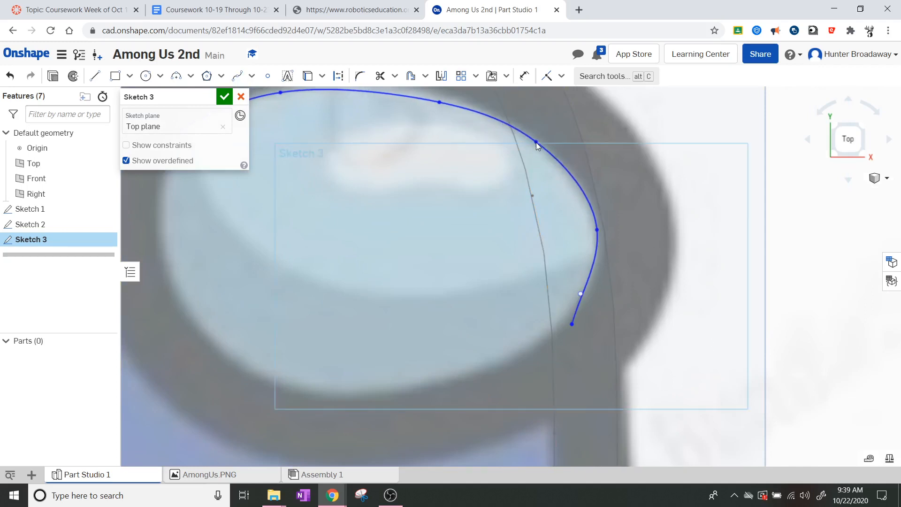
scroll(354, 136, "down", 5)
scroll(345, 106, "up", 5)
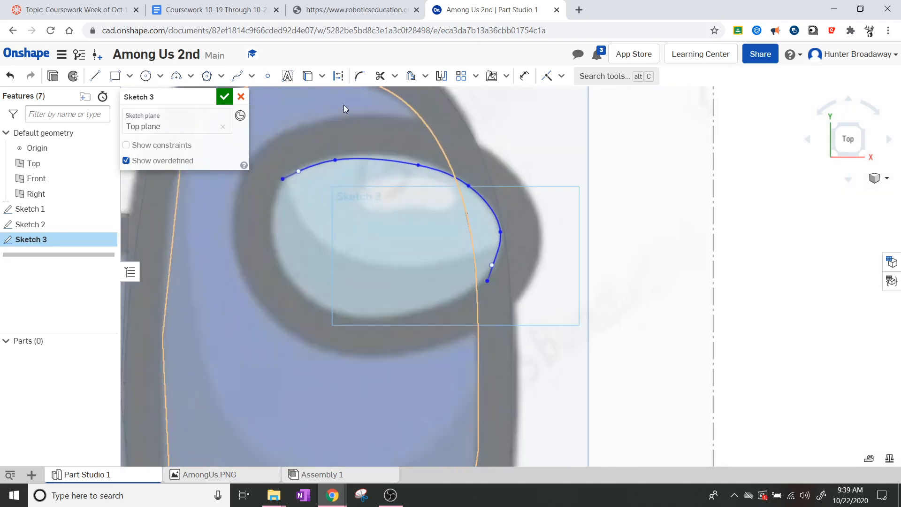
left_click_drag(487, 220, 458, 208)
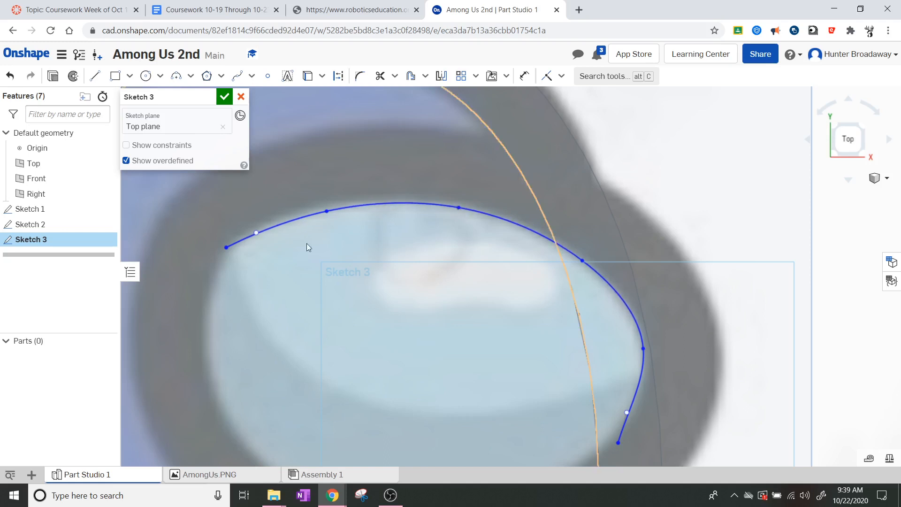
left_click_drag(323, 215, 321, 208)
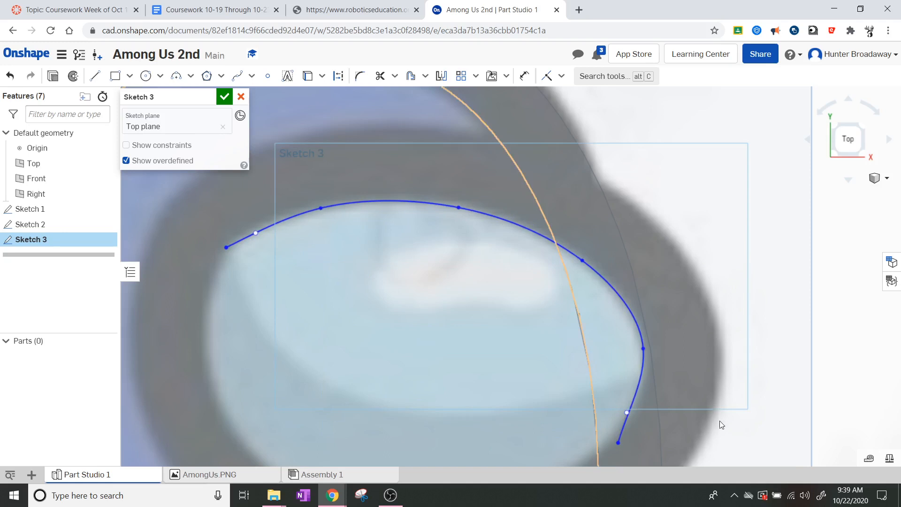
mouse_move(617, 441)
left_mouse_down()
mouse_move(603, 435)
mouse_move(613, 441)
mouse_move(630, 424)
left_mouse_up()
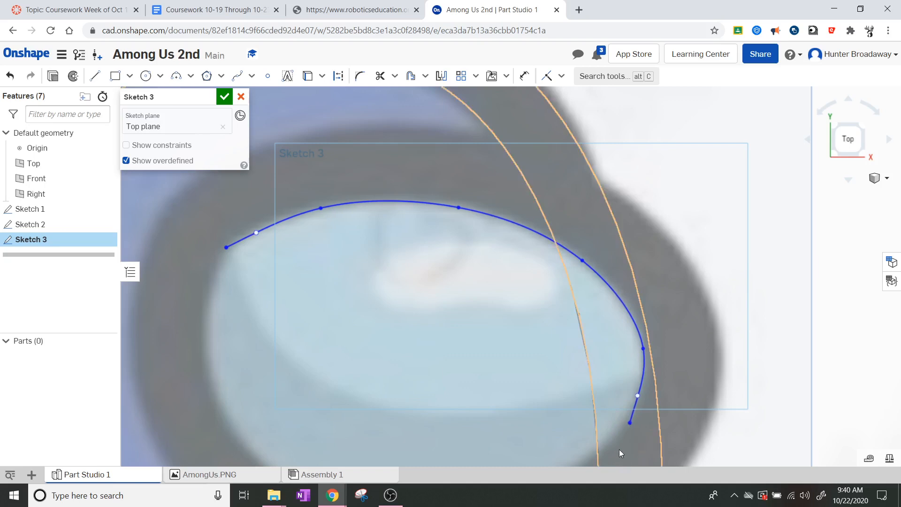
scroll(536, 455, "down", 3)
scroll(523, 458, "up", 2)
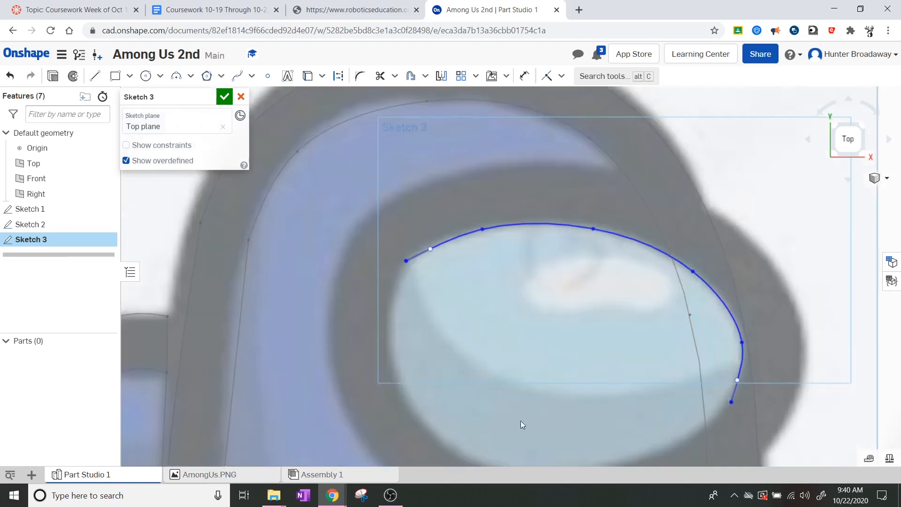
scroll(512, 413, "down", 1)
scroll(474, 378, "up", 1)
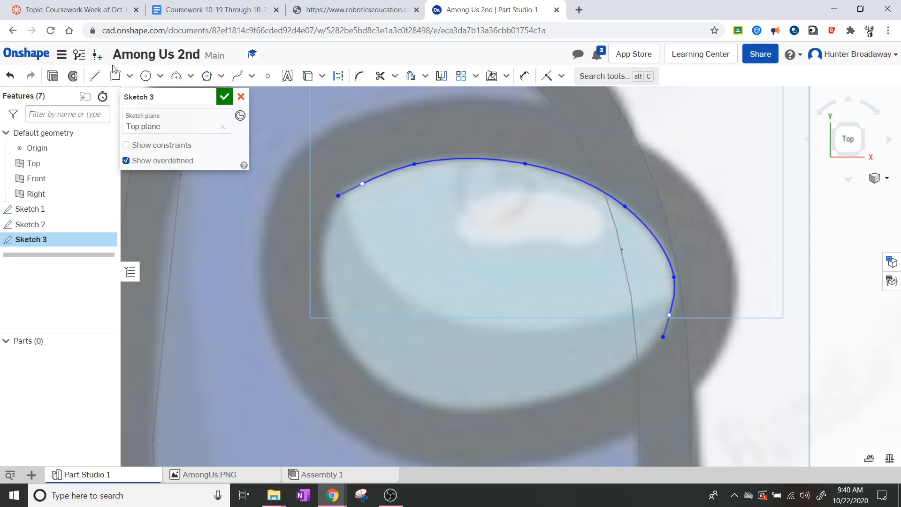
Step: Draw a second spline from the upper curve's left end around the visor's bottom to its right end, then drag its loose end onto the upper curve
left_click(238, 78)
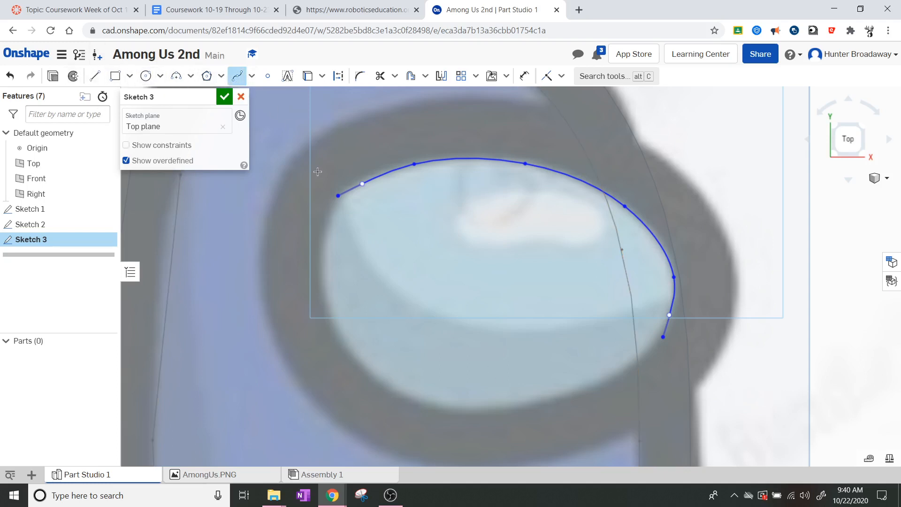
left_click(338, 196)
left_click(508, 403)
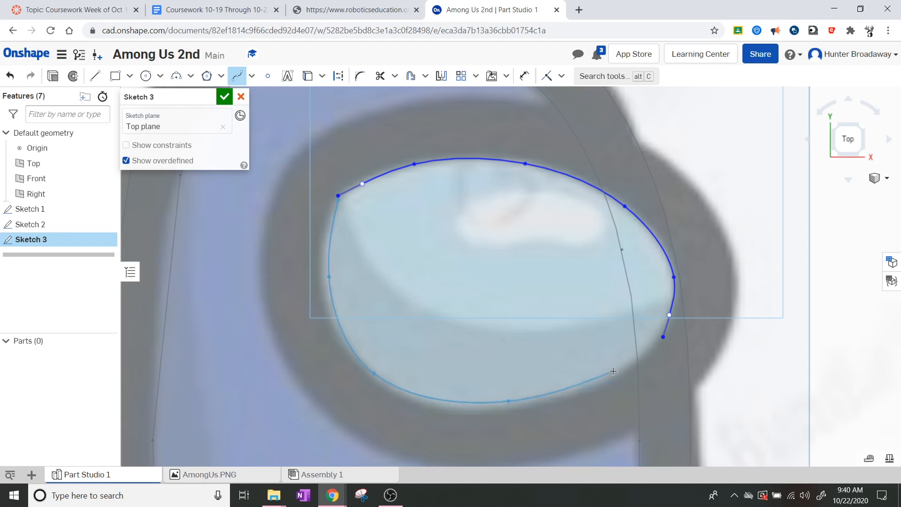
left_click(662, 337)
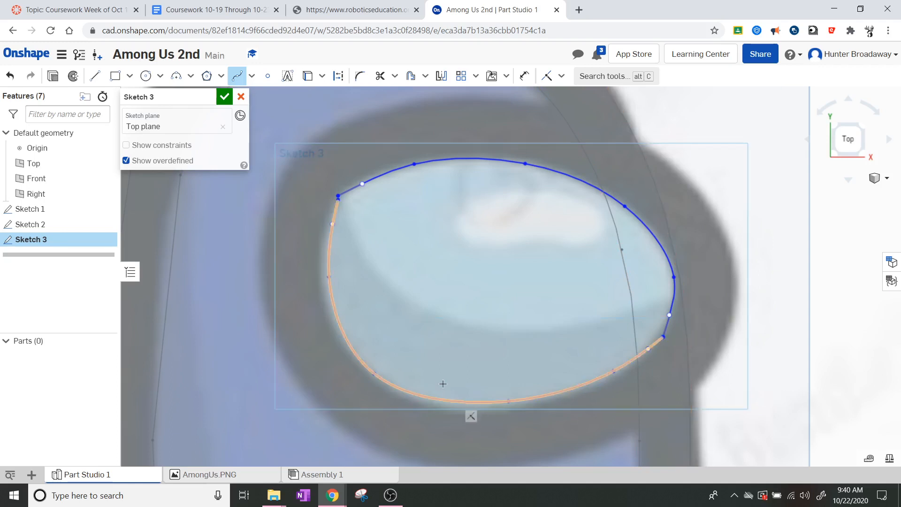
scroll(325, 187, "up", 5)
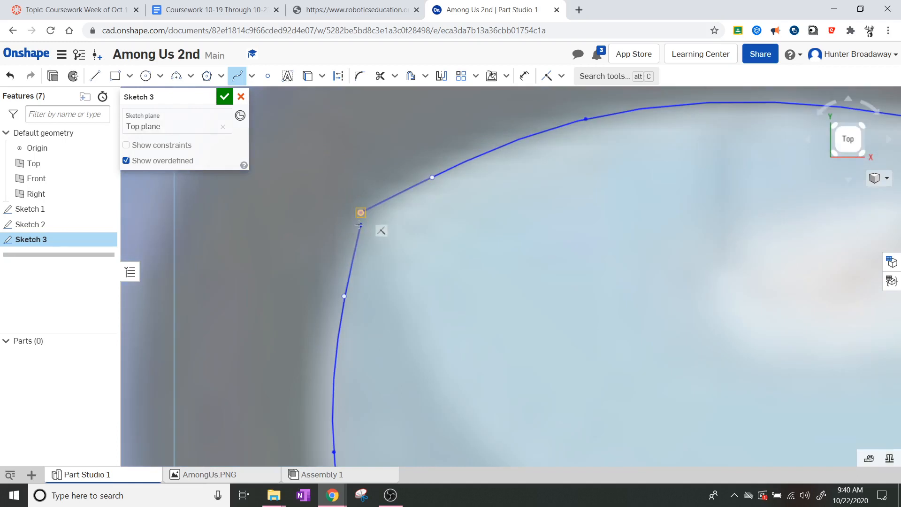
double_click(359, 225)
key("Escape")
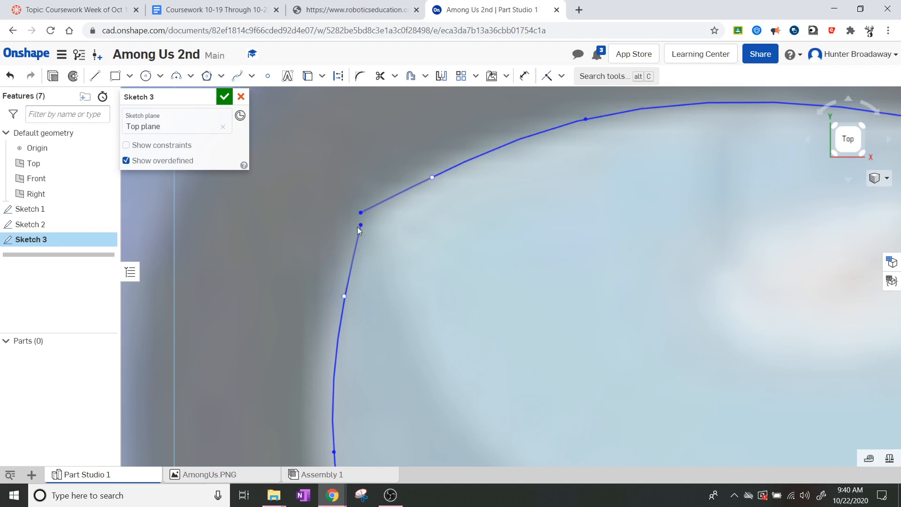
mouse_move(358, 227)
left_mouse_down()
mouse_move(357, 212)
mouse_move(358, 235)
left_mouse_up()
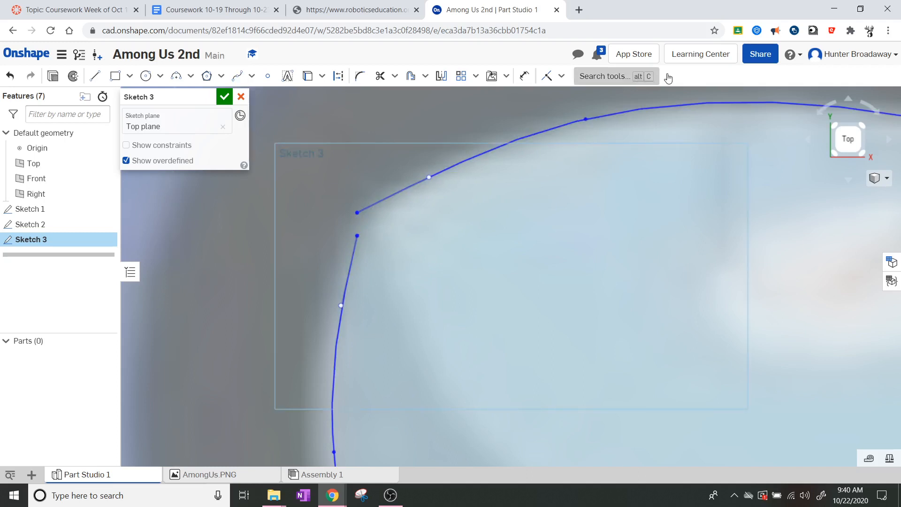
Step: Make the two visor splines' endpoints coincident so the loop closes
left_click(549, 77)
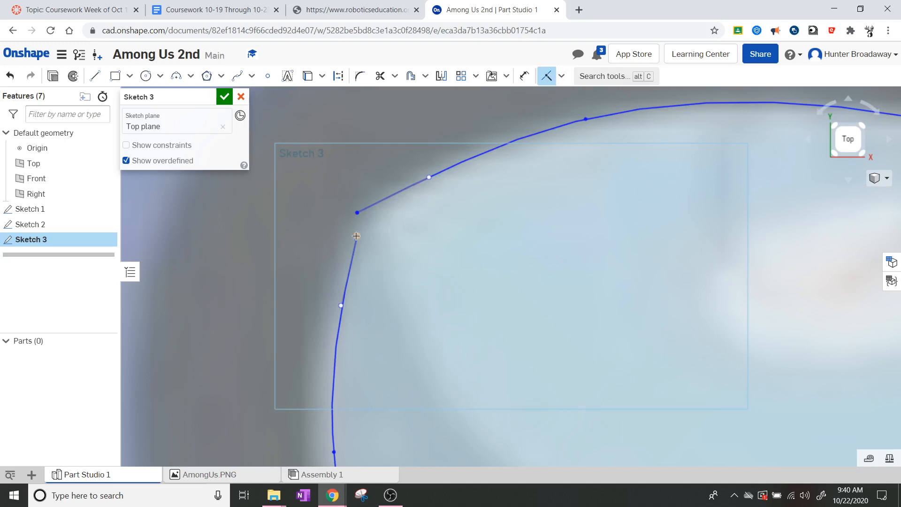
left_click(356, 214)
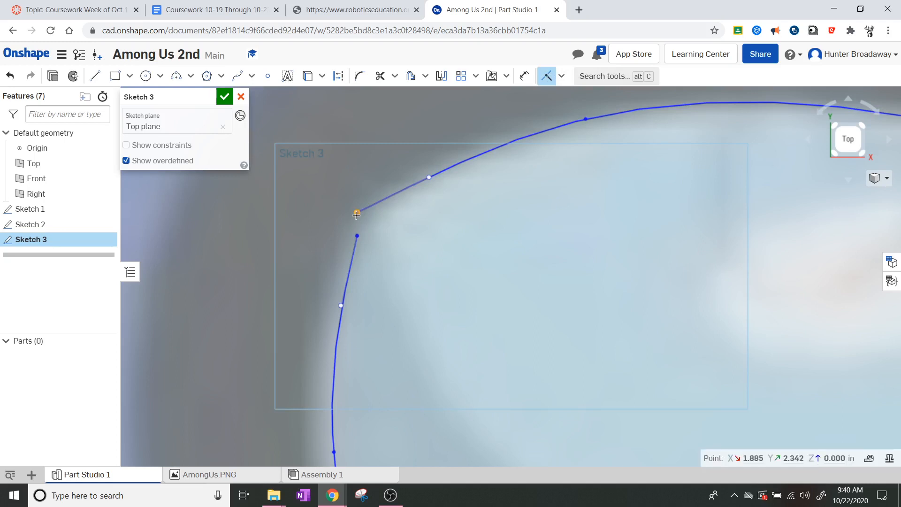
left_click(358, 235)
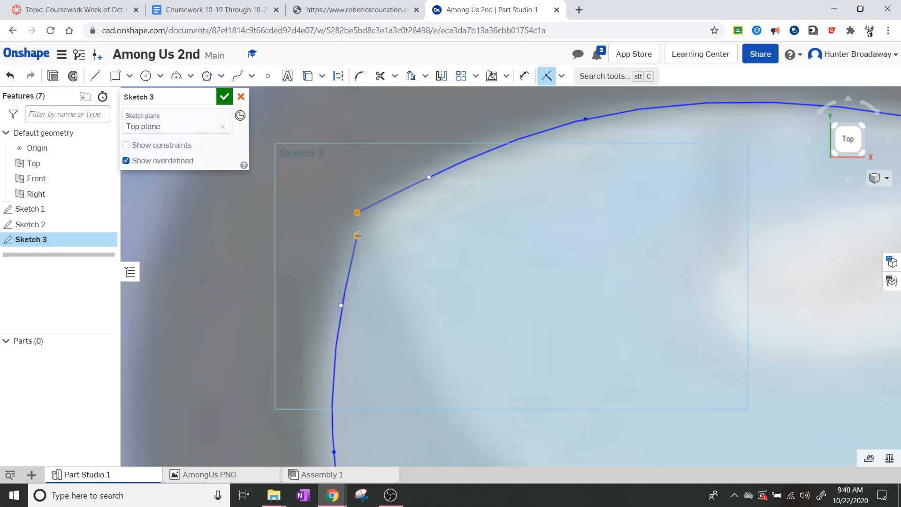
scroll(509, 298, "down", 2)
scroll(510, 299, "down", 5)
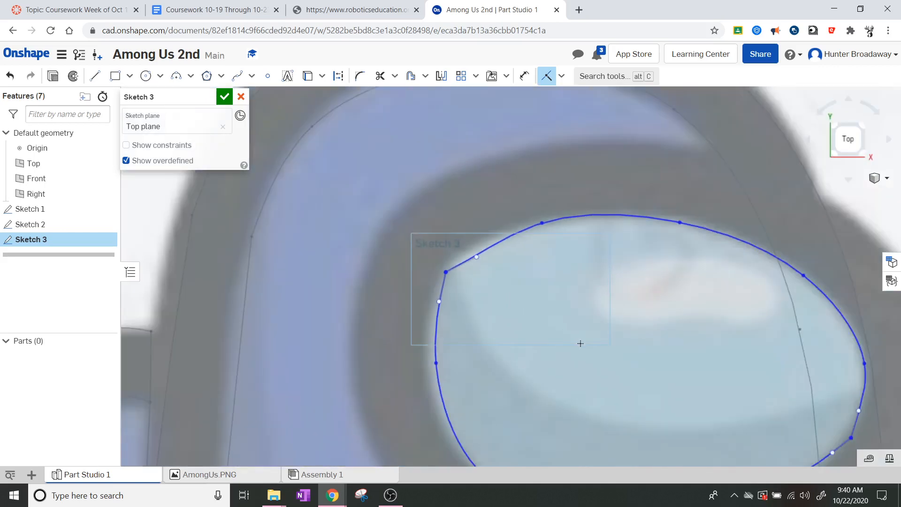
scroll(644, 410, "up", 2)
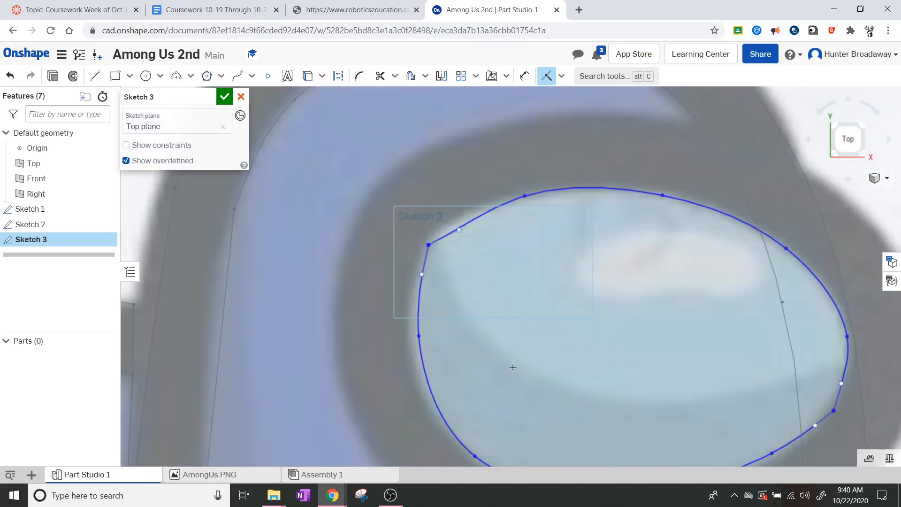
scroll(532, 259, "up", 2)
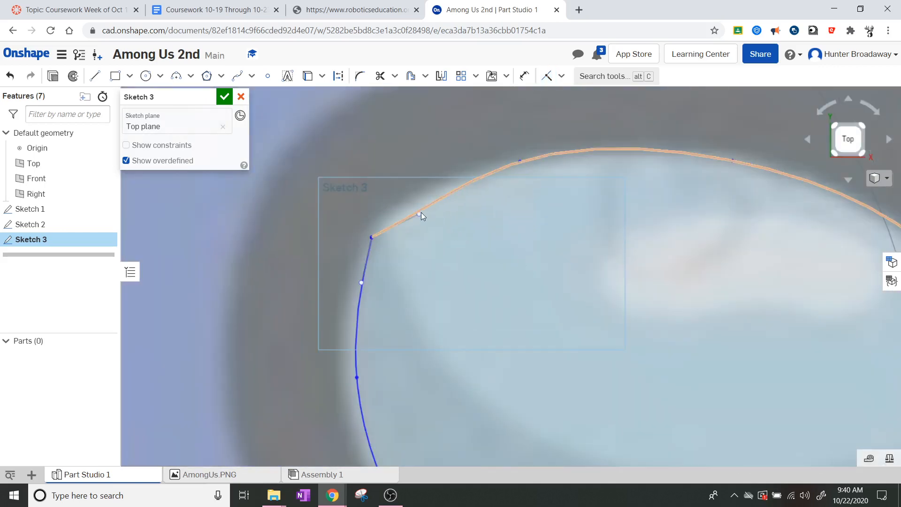
Step: Drag spline points to fit the visor's top arc and left side
left_click_drag(419, 214, 415, 186)
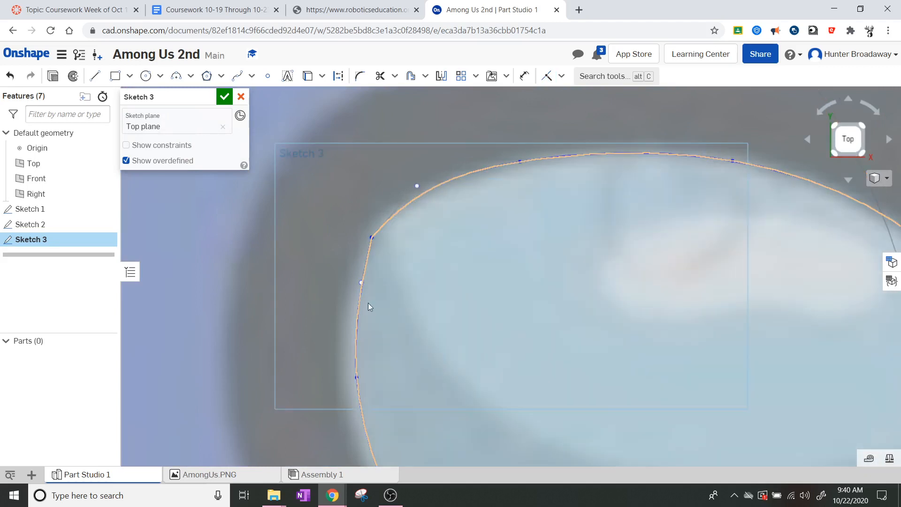
left_click_drag(344, 286, 348, 293)
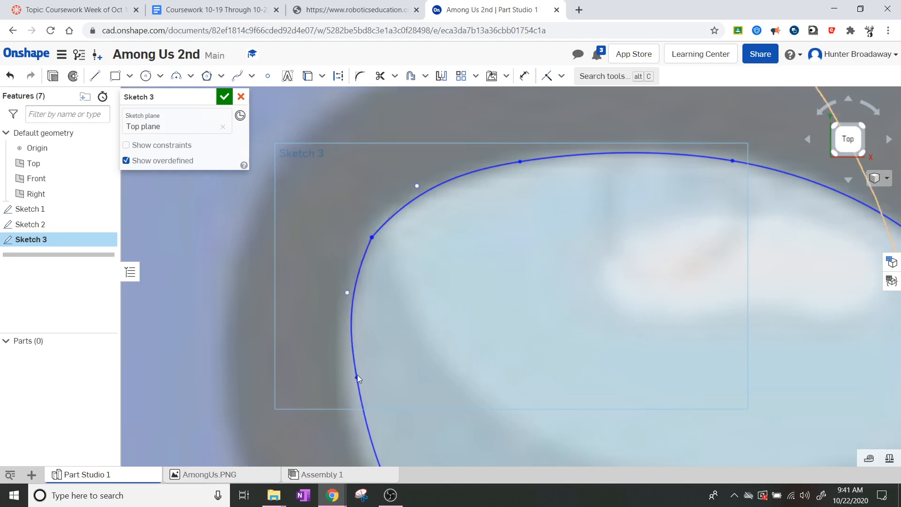
left_click_drag(350, 385, 348, 394)
scroll(453, 354, "up", 6)
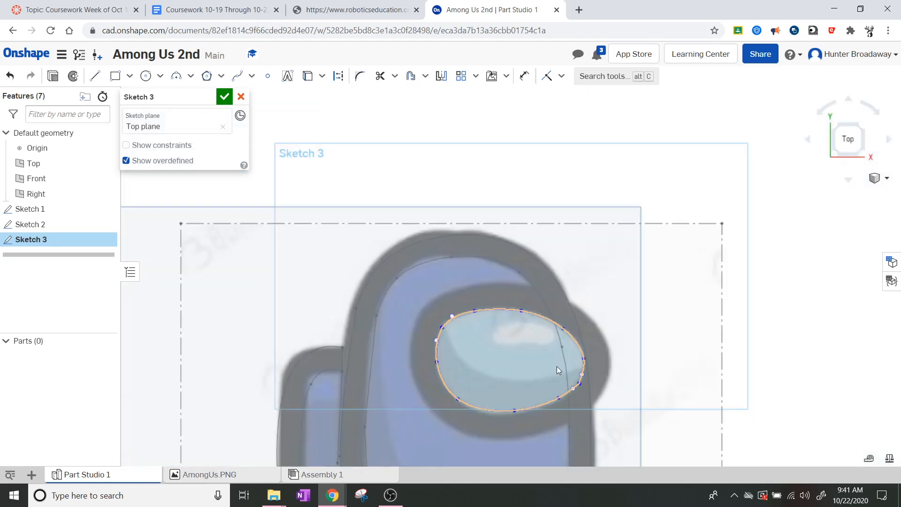
scroll(508, 410, "down", 3)
scroll(457, 332, "down", 5)
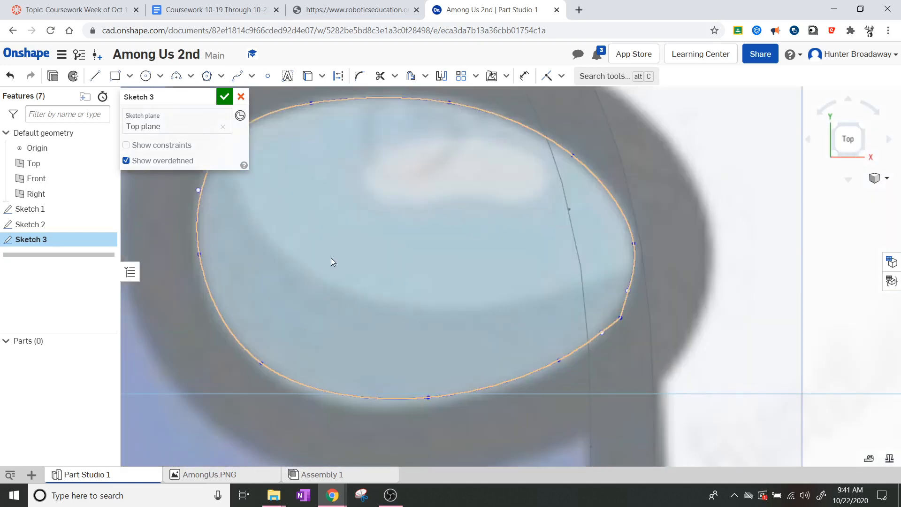
Step: Adjust the bottom and lower-right spline points to smooth the visor outline
left_click_drag(424, 397, 405, 406)
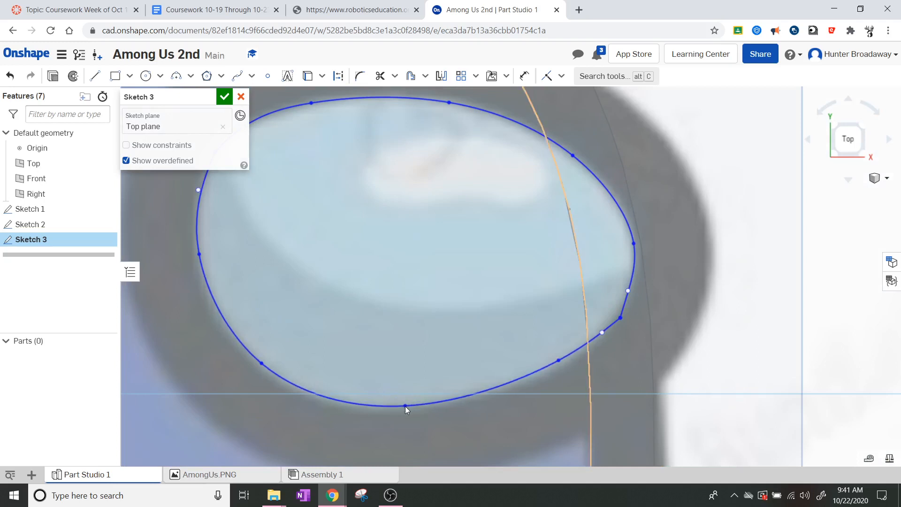
scroll(592, 346, "down", 5)
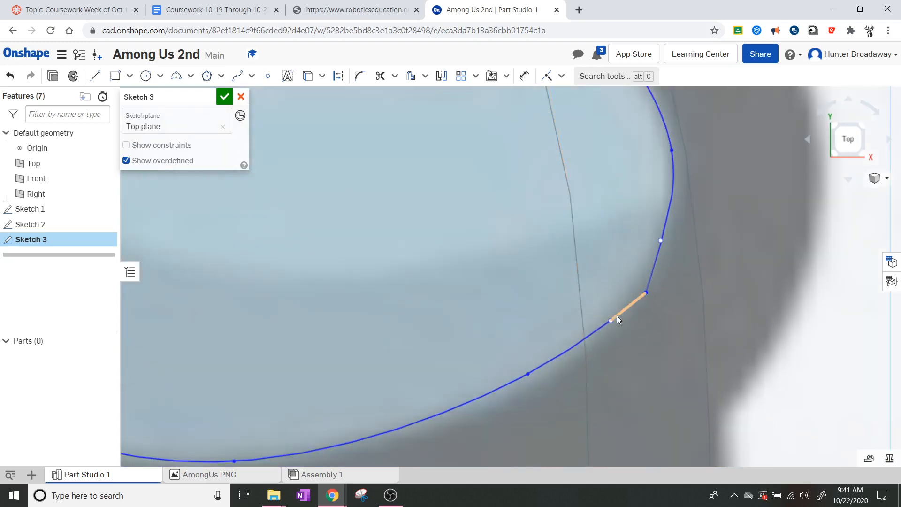
left_click_drag(611, 320, 598, 337)
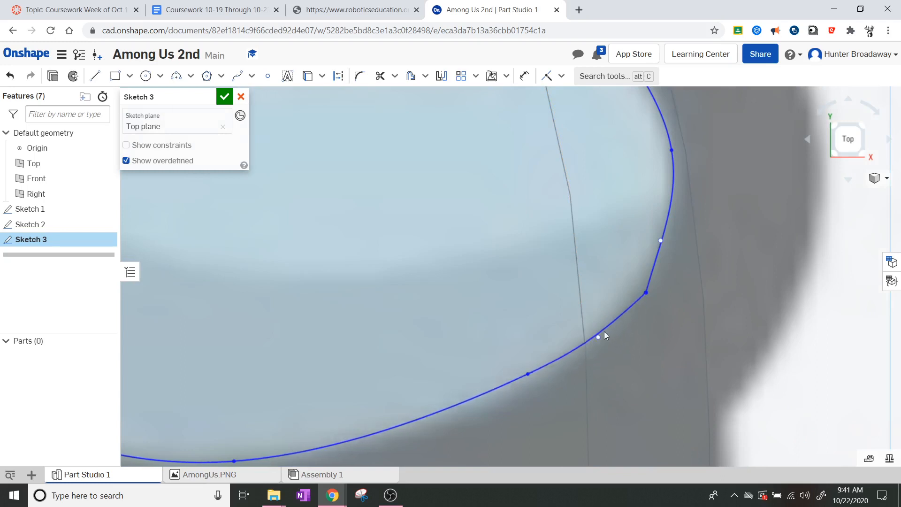
mouse_move(647, 293)
left_mouse_down()
mouse_move(639, 300)
mouse_move(646, 294)
left_mouse_up()
scroll(325, 266, "down", 10)
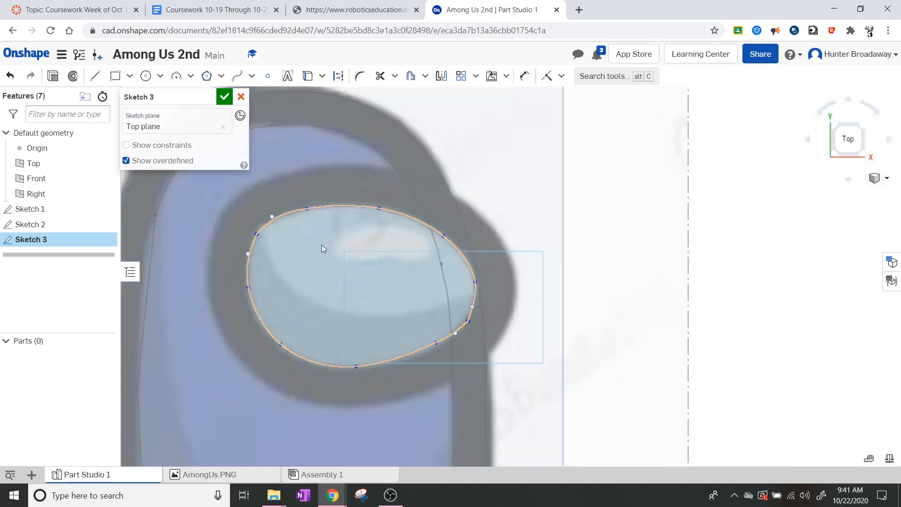
scroll(322, 280, "up", 4)
scroll(291, 235, "down", 3)
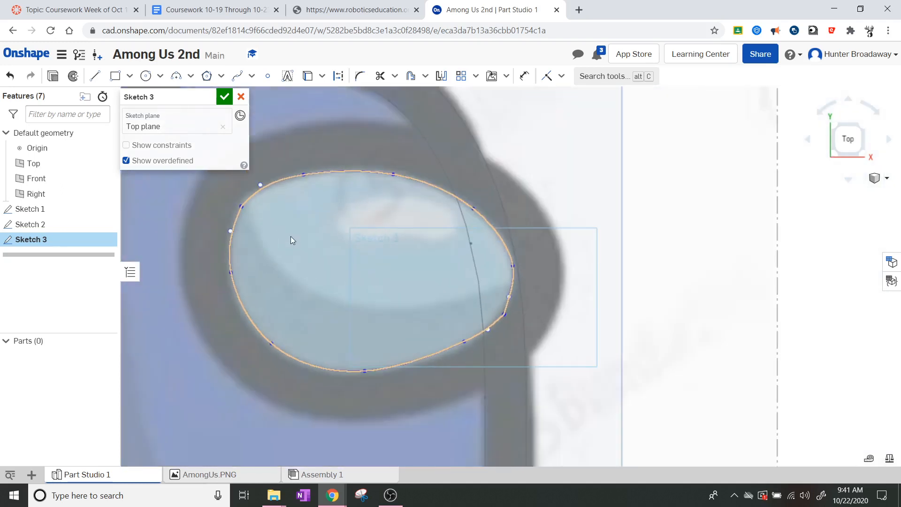
scroll(241, 246, "up", 4)
scroll(241, 246, "down", 3)
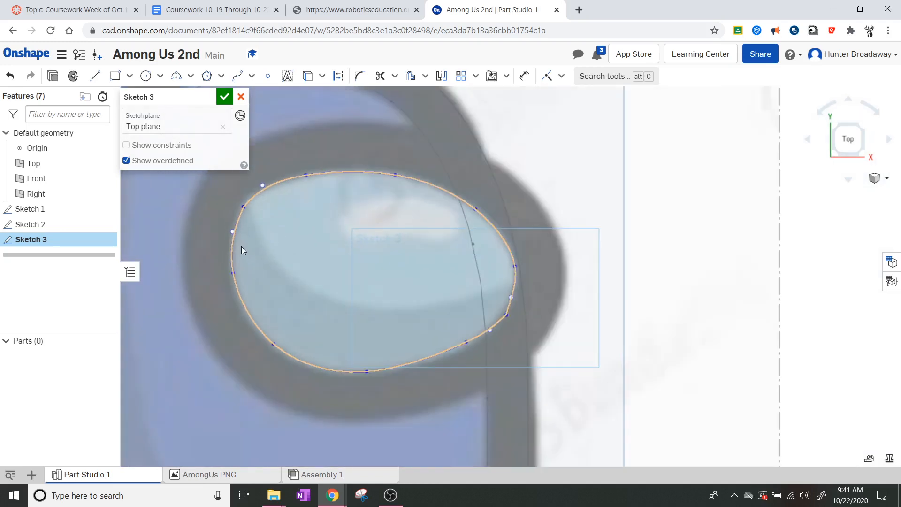
Step: Try offsetting the visor outline outward, dragging it to several distances
left_click(241, 247)
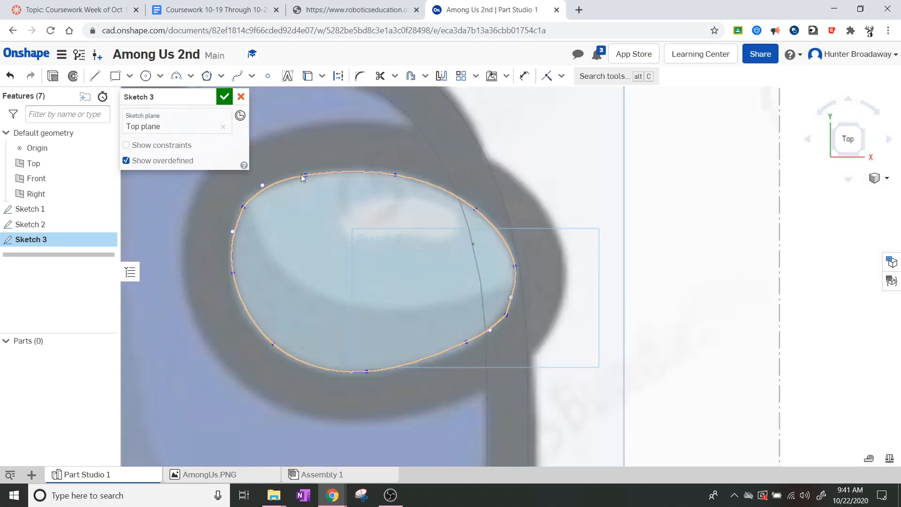
left_click(417, 75)
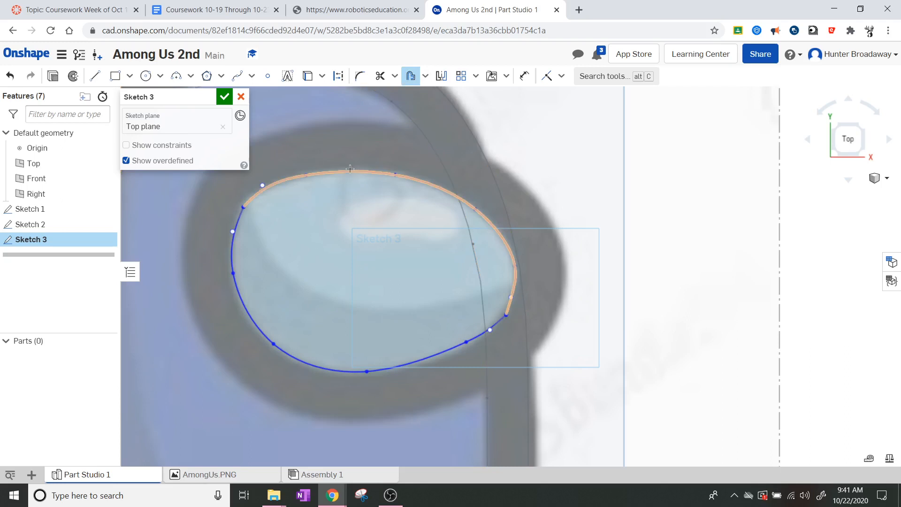
left_click(350, 169)
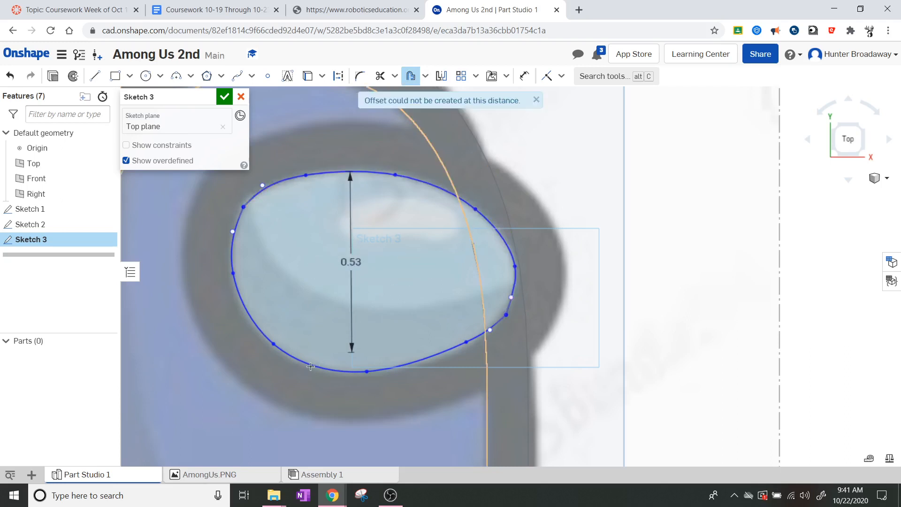
left_click(310, 366)
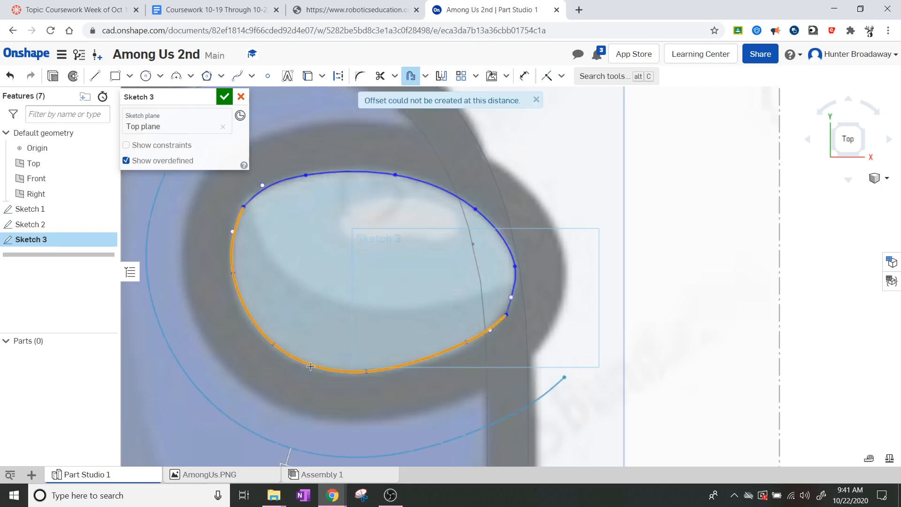
scroll(396, 288, "down", 3)
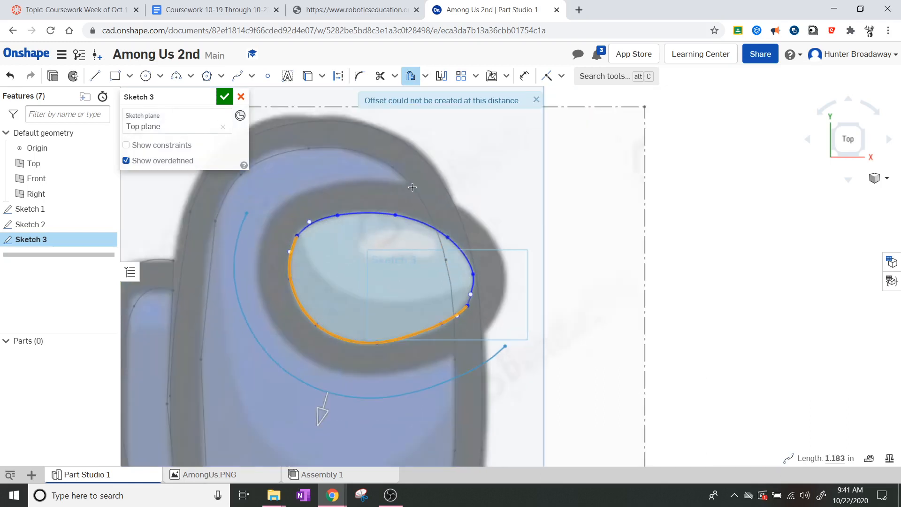
left_click(409, 214)
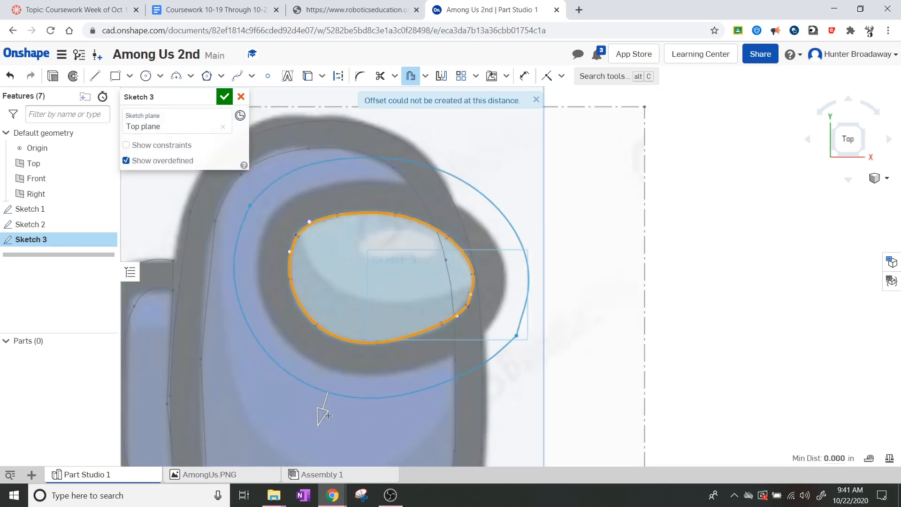
left_click_drag(323, 407, 328, 429)
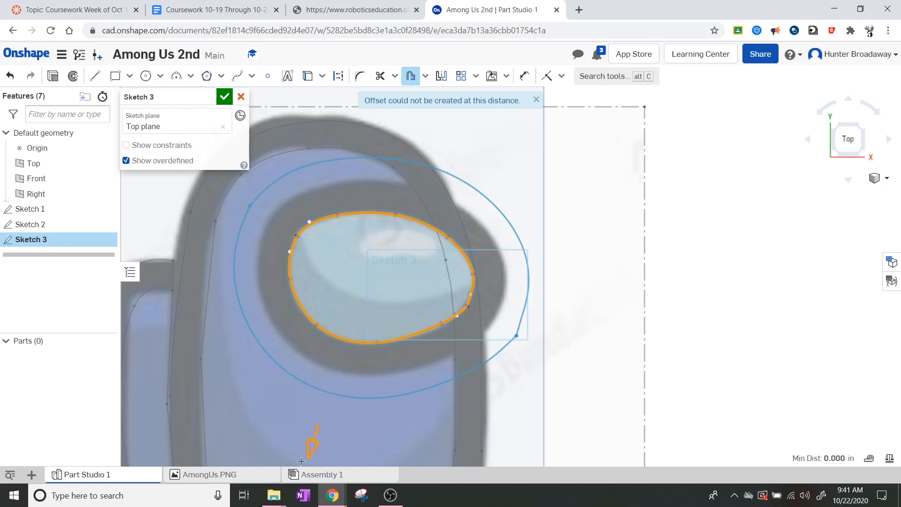
left_click_drag(301, 461, 296, 426)
left_click_drag(303, 391, 323, 397)
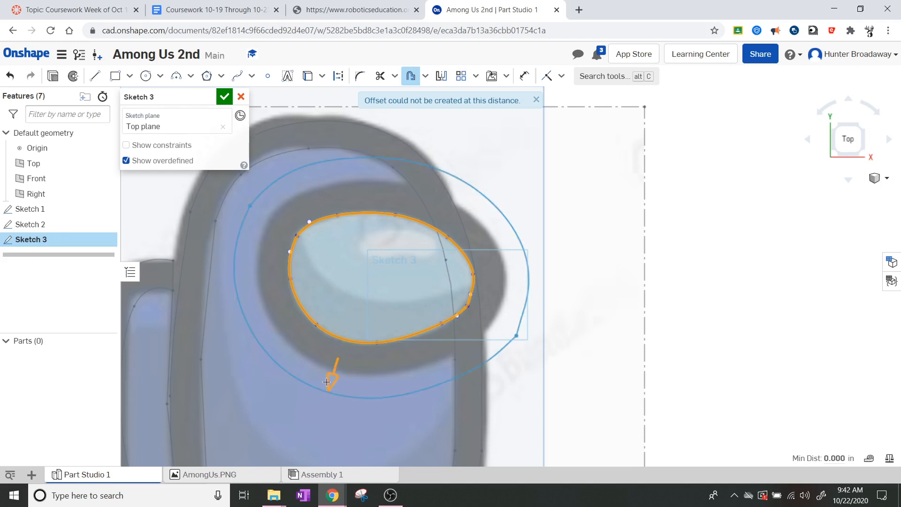
key("Escape")
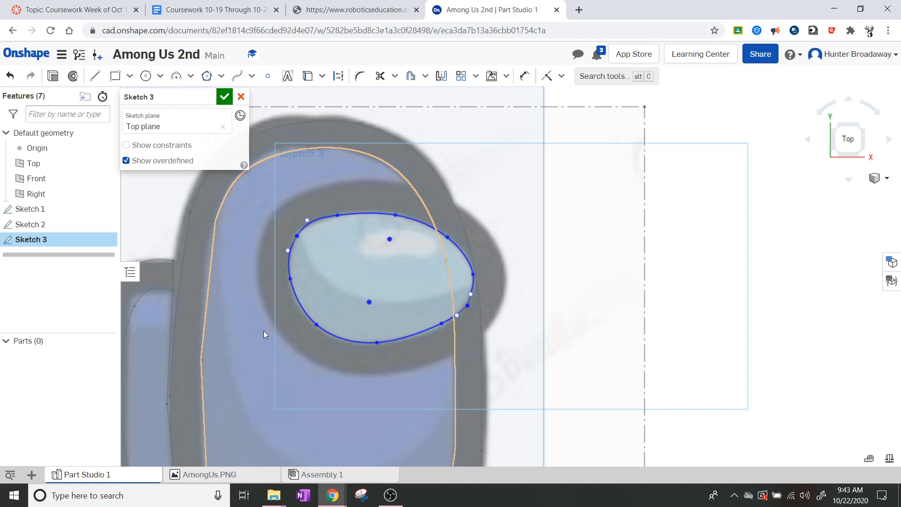
scroll(251, 323, "up", 2)
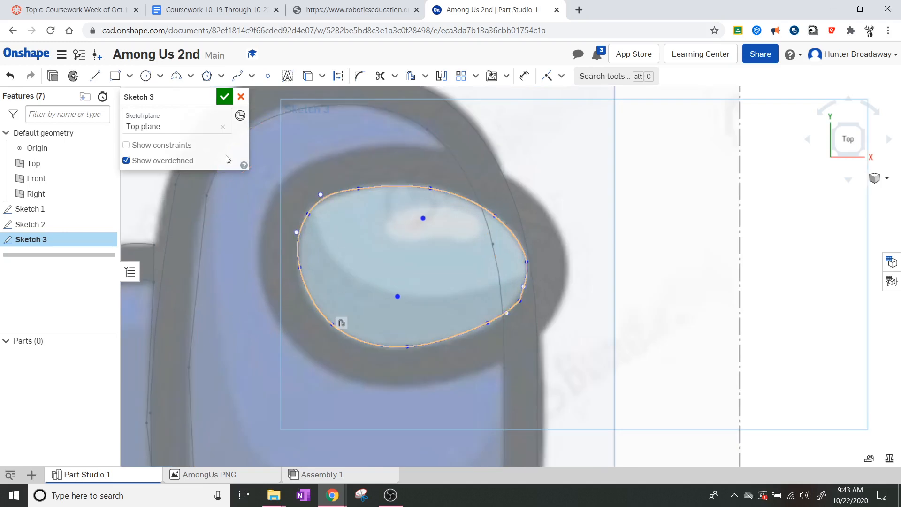
Step: Trace a closed spline around the visor's outer rim, back to its starting point
left_click(241, 83)
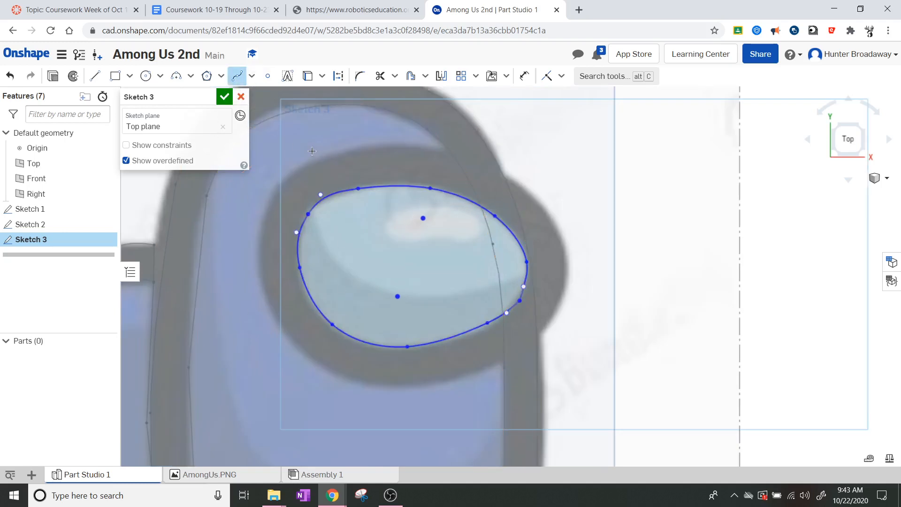
left_click(300, 167)
left_click(395, 145)
left_click(487, 165)
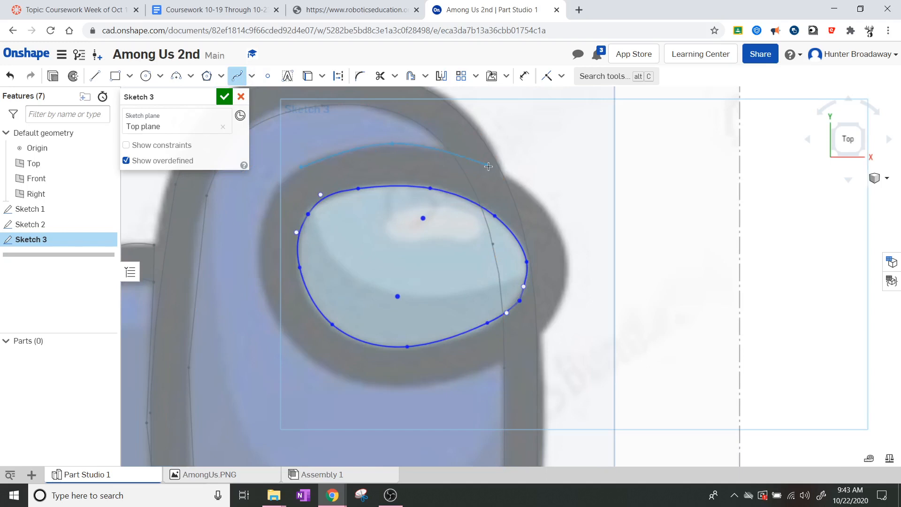
left_click(550, 216)
left_click(566, 284)
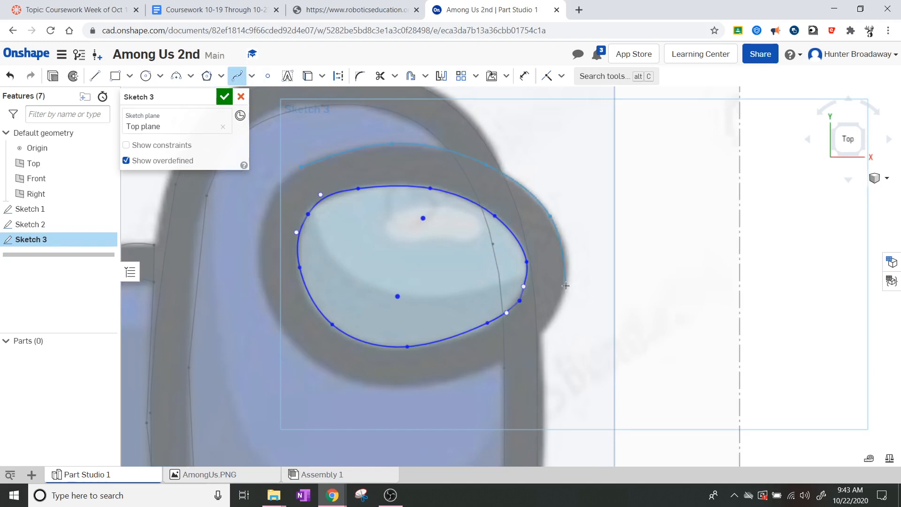
left_click(522, 352)
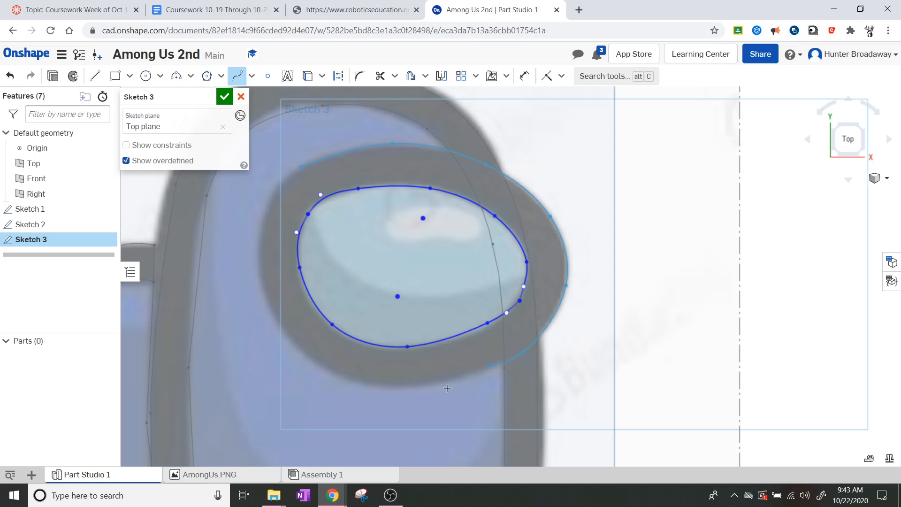
left_click(396, 385)
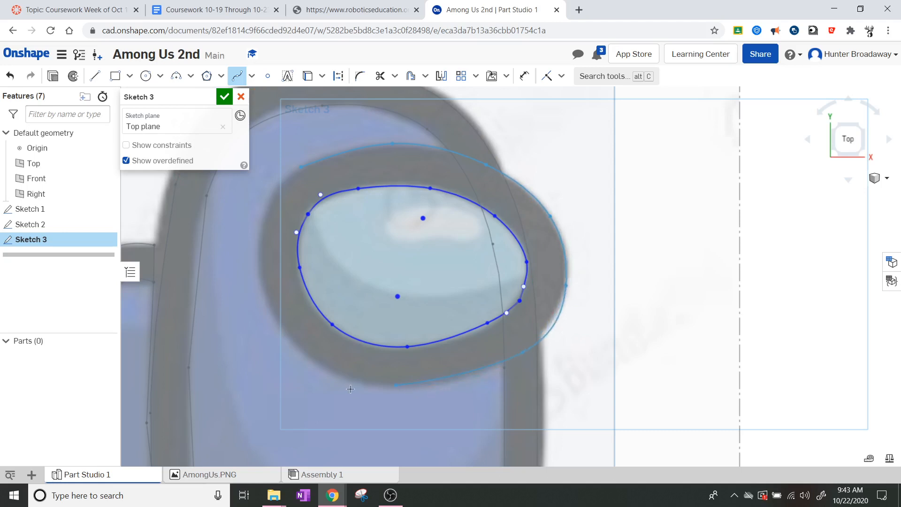
left_click(307, 356)
left_click(258, 291)
left_click(300, 166)
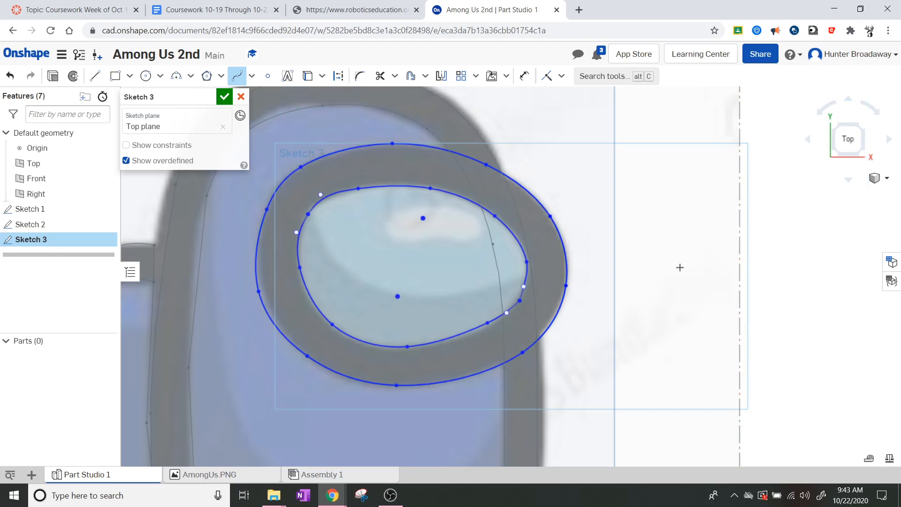
key("Escape")
Step: Recentre the view on the character and finish Sketch 3
scroll(507, 201, "down", 5)
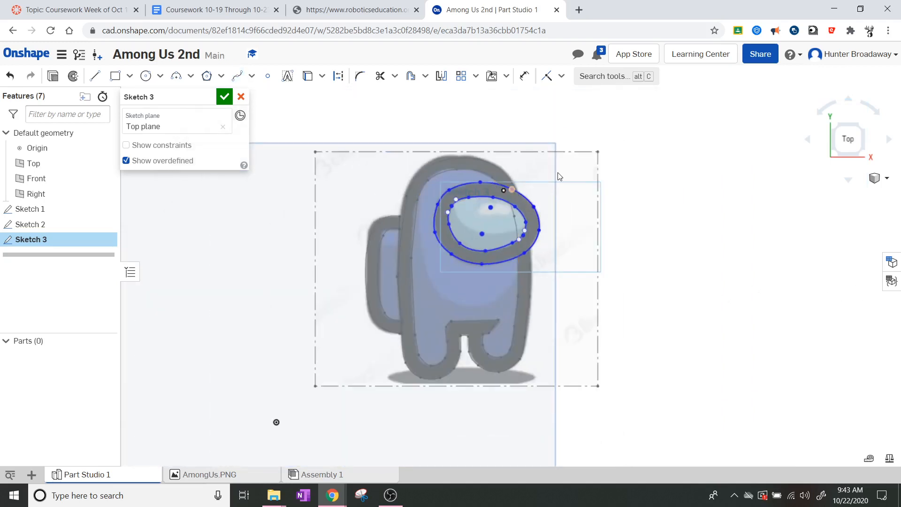
scroll(558, 176, "up", 4)
scroll(438, 334, "down", 5)
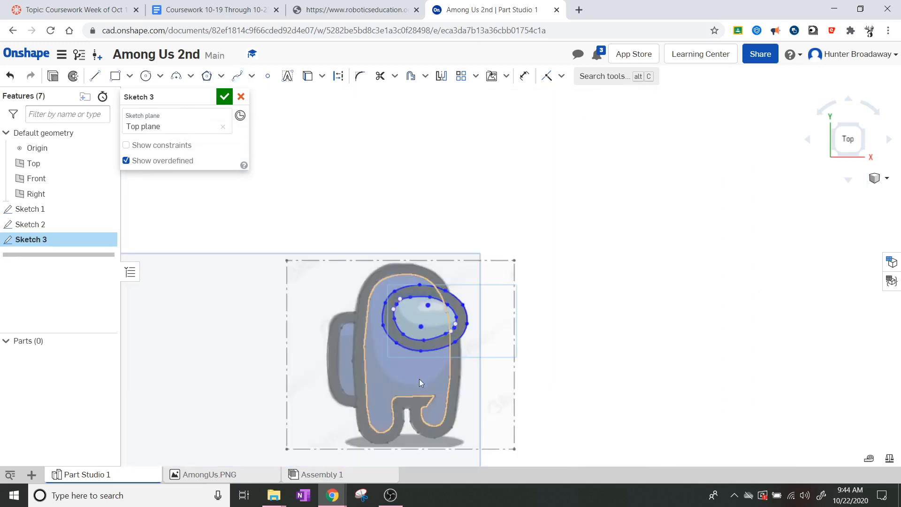
scroll(419, 383, "down", 2)
mouse_move(398, 402)
middle_mouse_down()
mouse_move(413, 363)
mouse_move(445, 327)
middle_mouse_up()
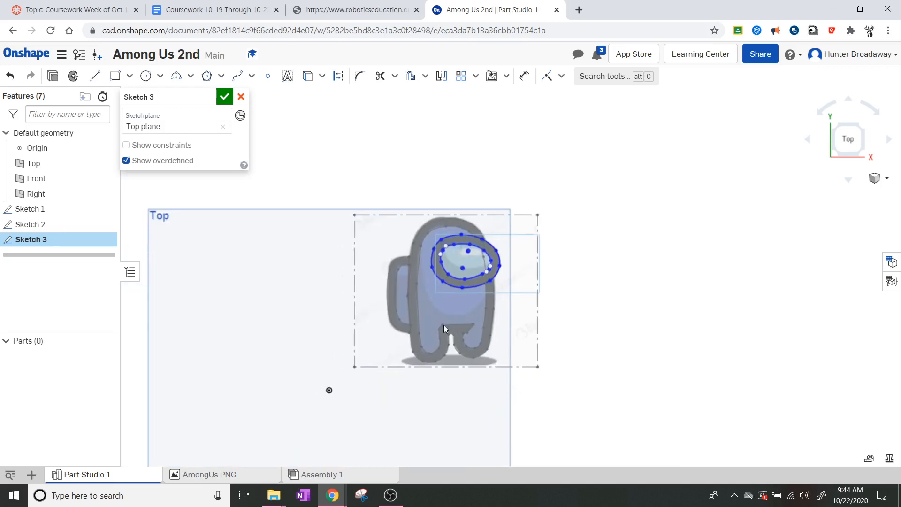
scroll(434, 276, "up", 4)
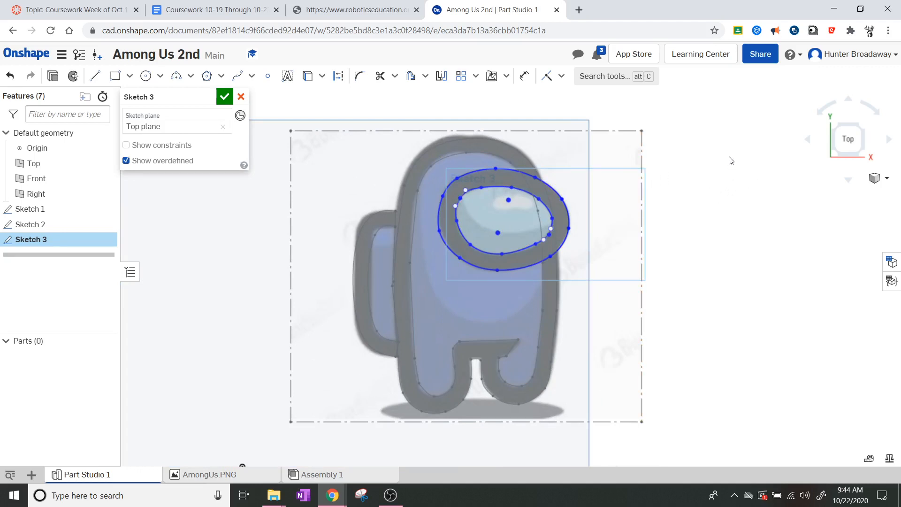
scroll(725, 136, "down", 3)
scroll(724, 133, "up", 2)
scroll(723, 133, "up", 2)
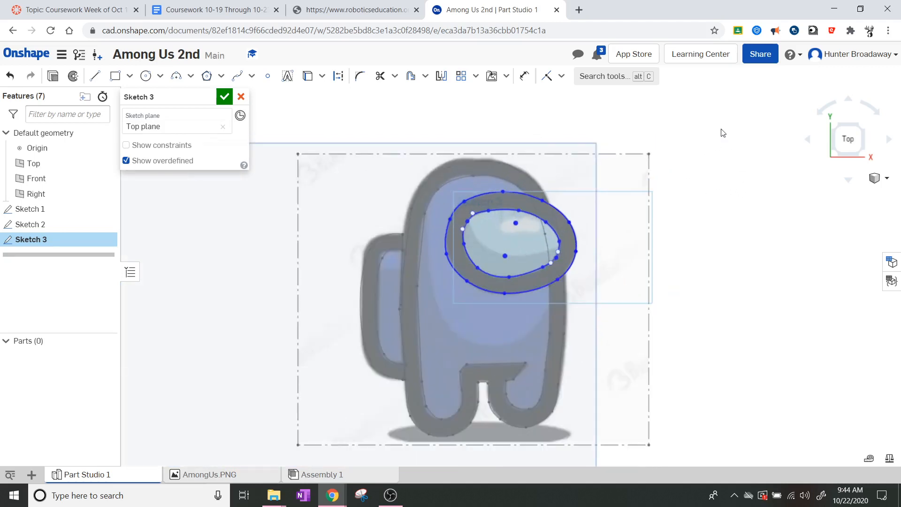
scroll(704, 217, "down", 3)
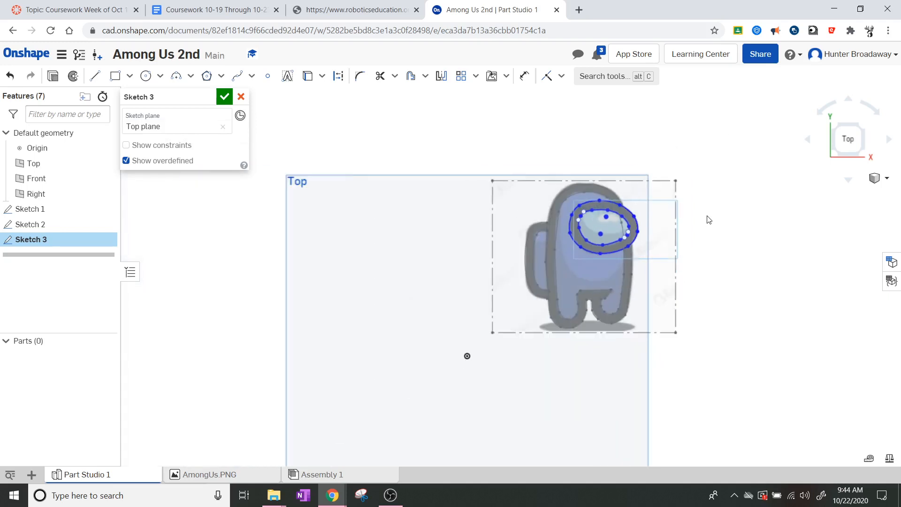
scroll(701, 247, "up", 2)
scroll(702, 247, "up", 2)
scroll(695, 256, "up", 2)
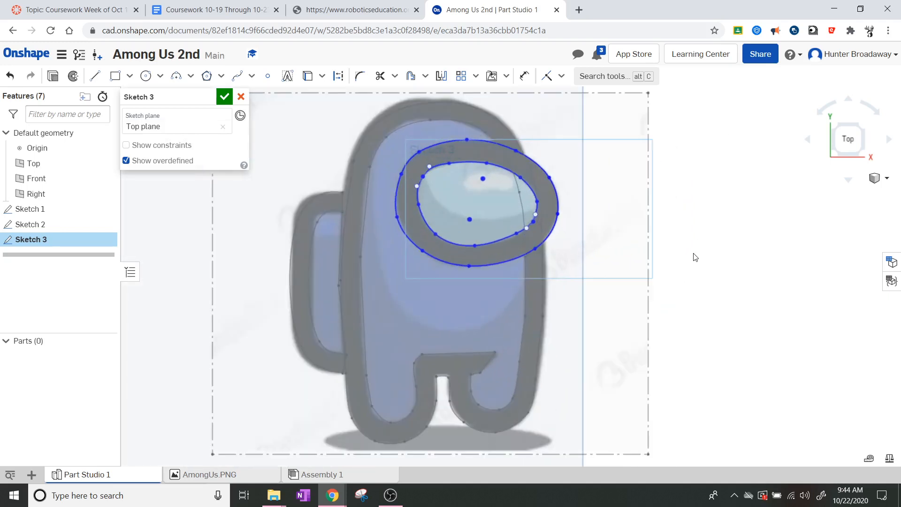
scroll(694, 256, "down", 2)
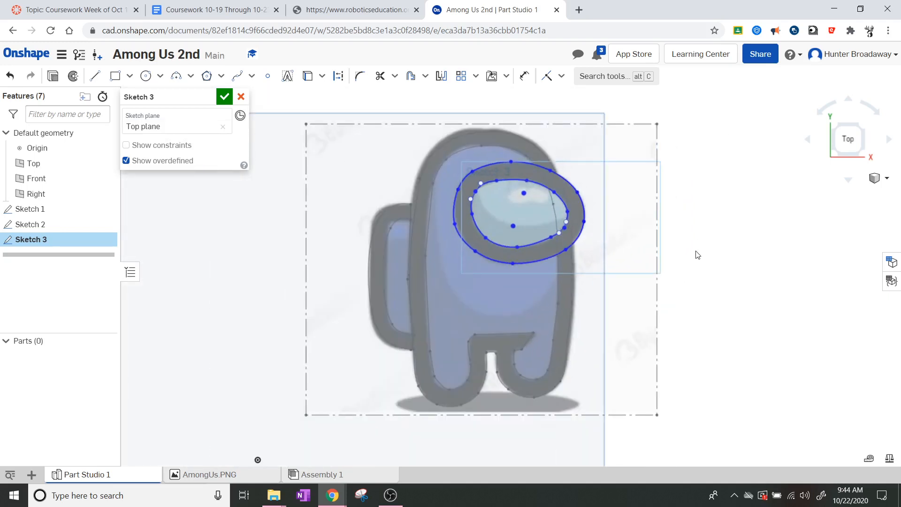
left_click(224, 97)
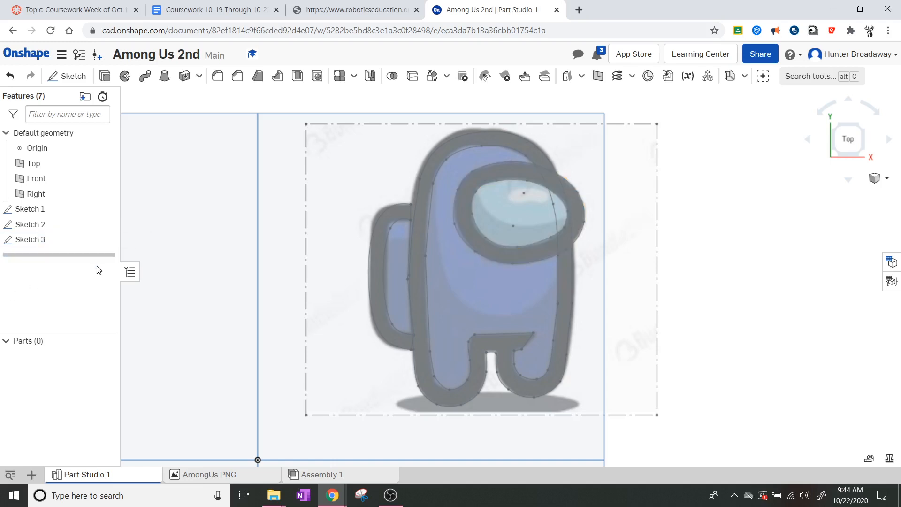
Step: Select the backpack sketch and Top plane to check them, then clear the selection
left_click(51, 215)
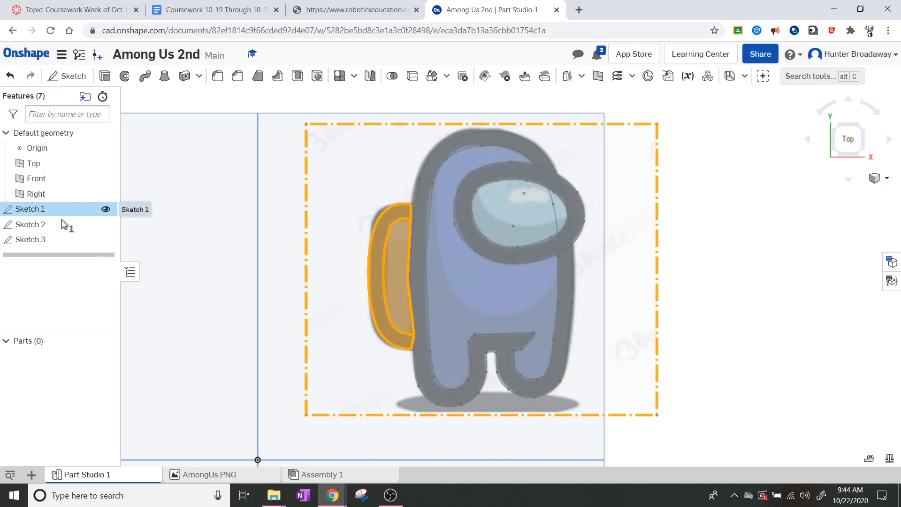
scroll(314, 330, "up", 3)
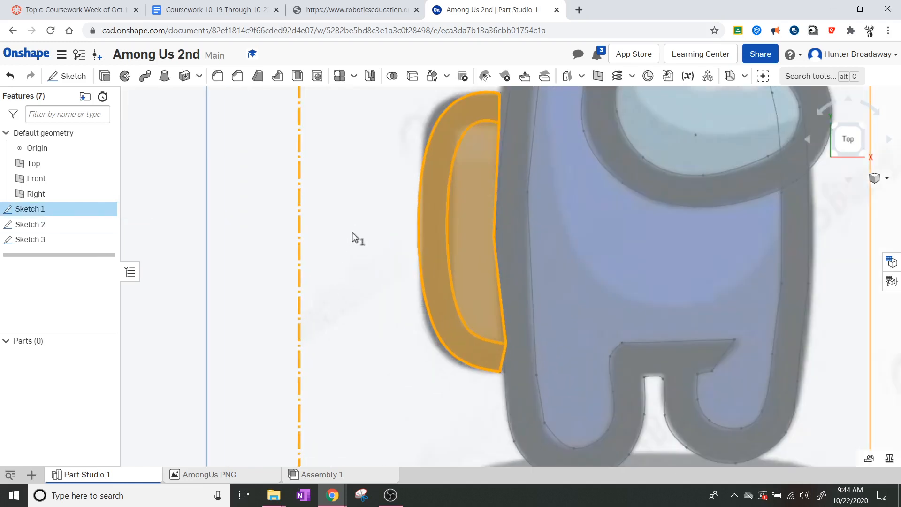
scroll(301, 314, "up", 3)
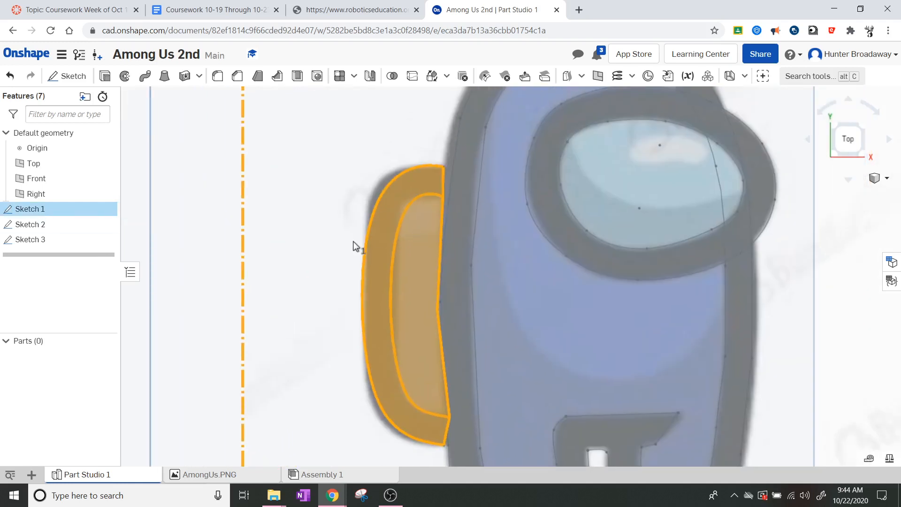
left_click(327, 238)
scroll(516, 190, "down", 5)
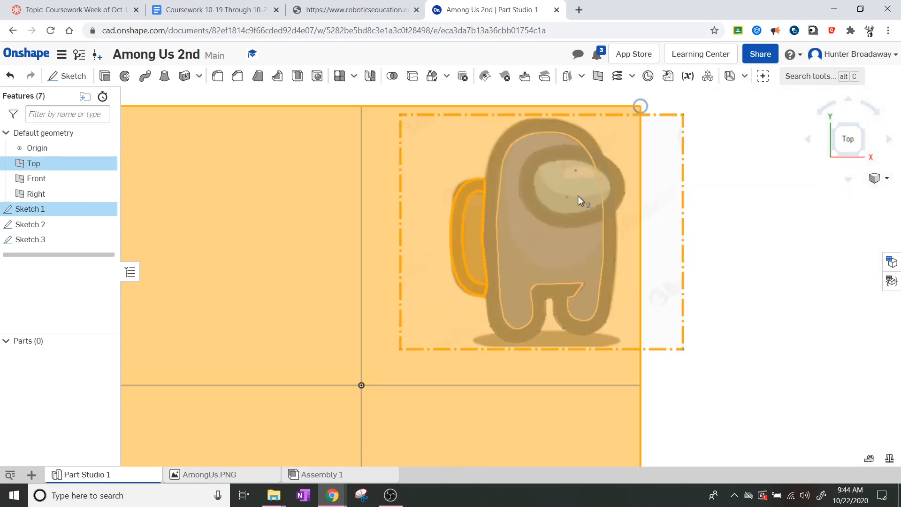
left_click(711, 204)
scroll(455, 199, "up", 2)
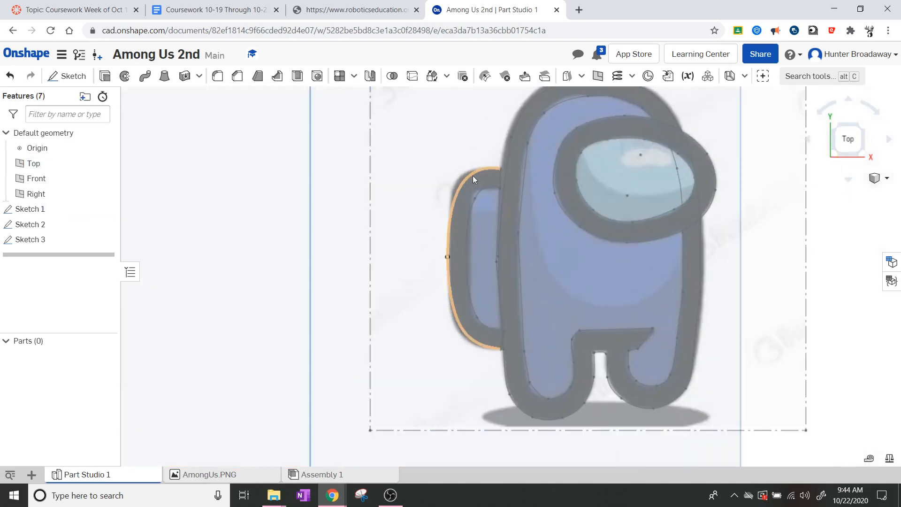
Step: Switch to an isometric view, zoom in, and start an Extrude feature
left_click(862, 153)
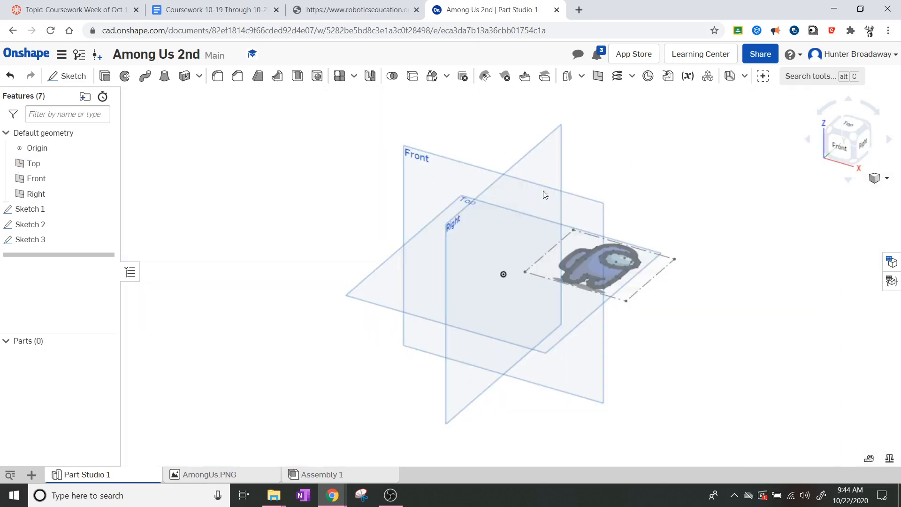
scroll(544, 197, "up", 5)
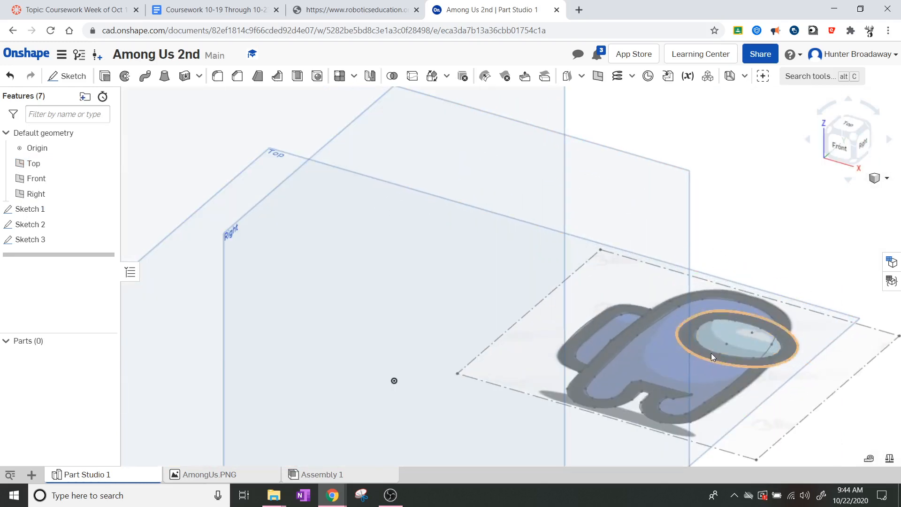
scroll(701, 344, "up", 3)
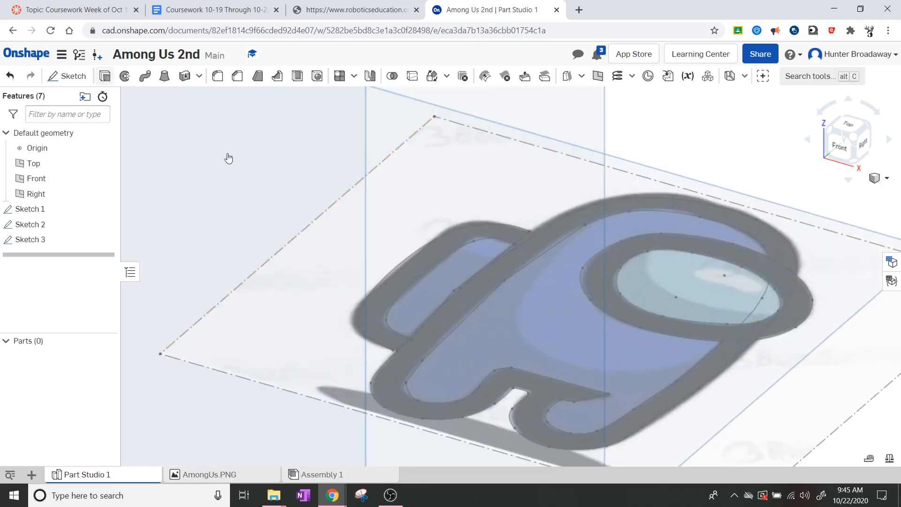
left_click(105, 77)
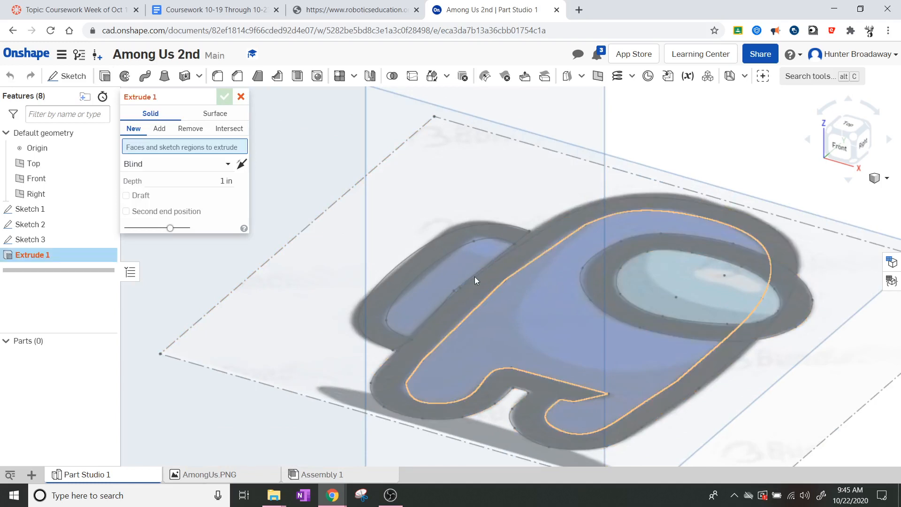
Step: Extrude both Sketch 1 backpack regions 0.1 in deep to create Part 1
left_click(452, 268)
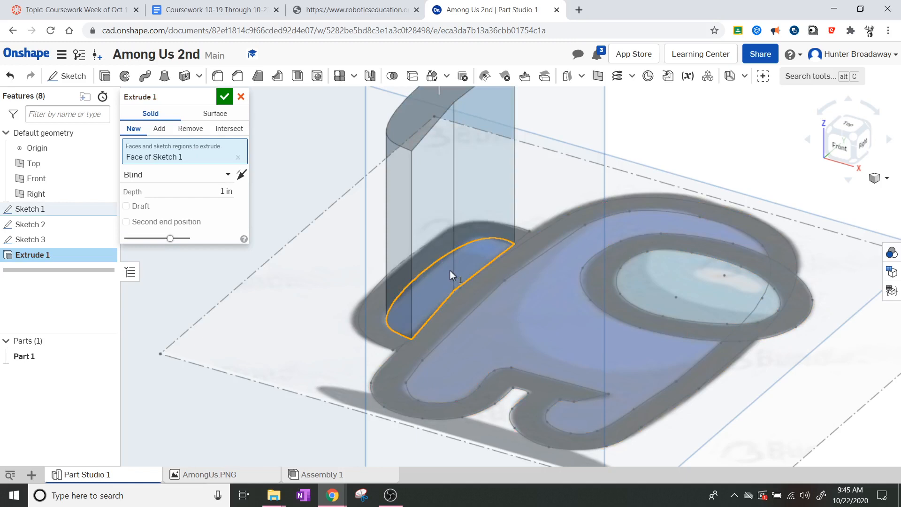
left_click(223, 191)
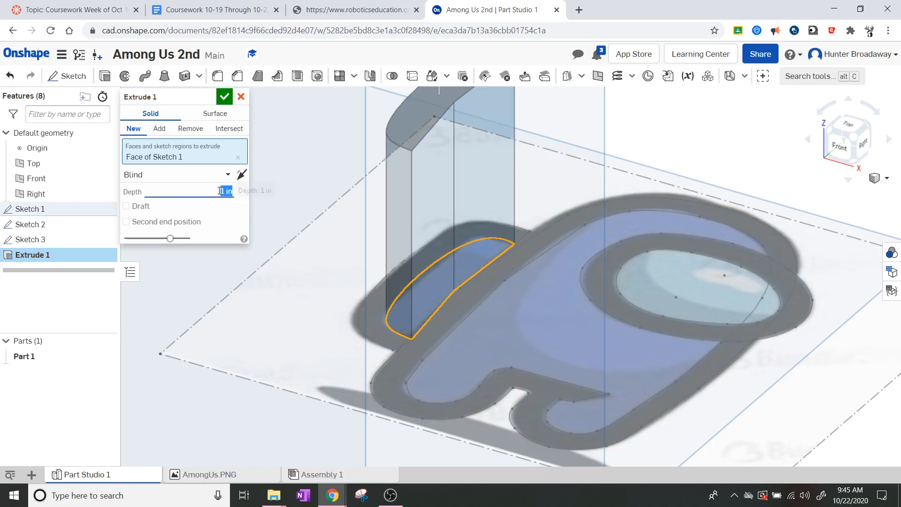
type("1")
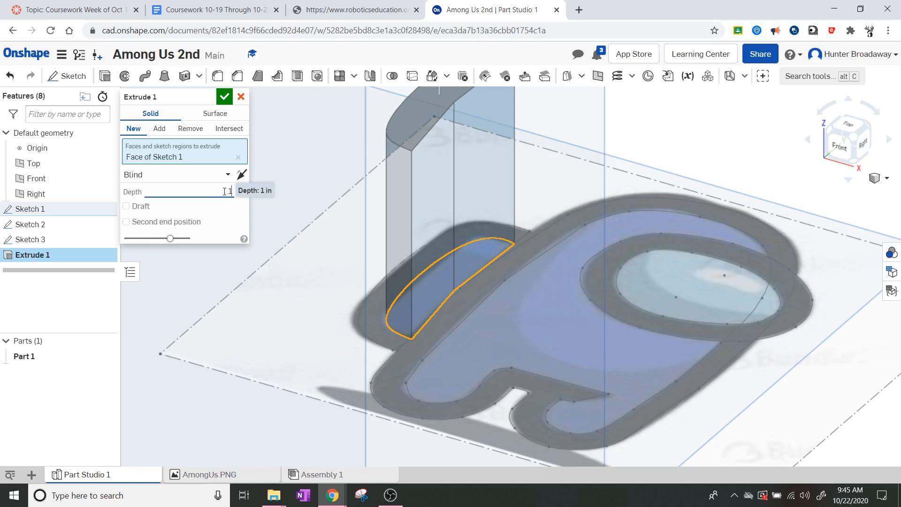
key("Return")
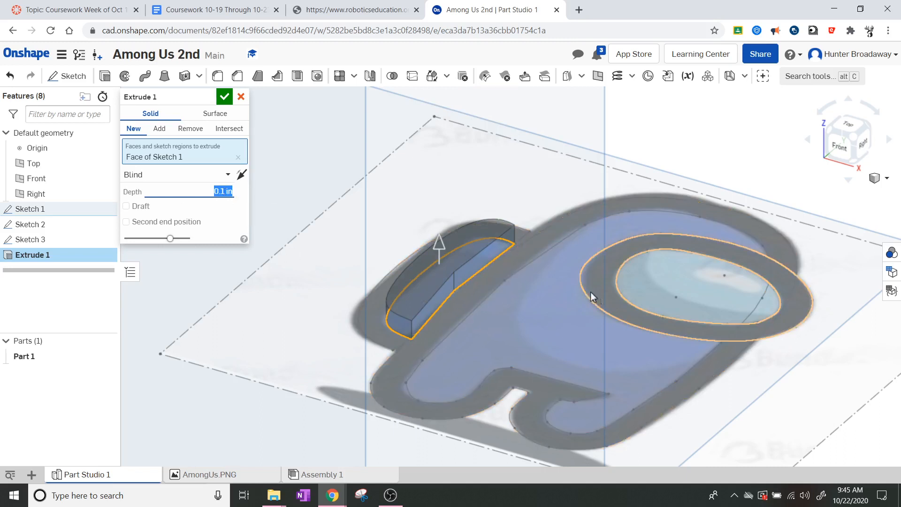
left_click(376, 335)
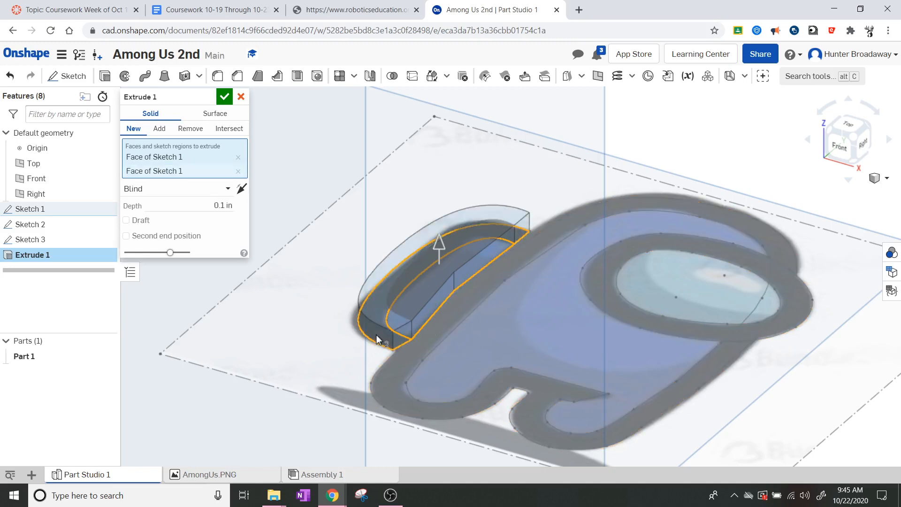
left_click(229, 100)
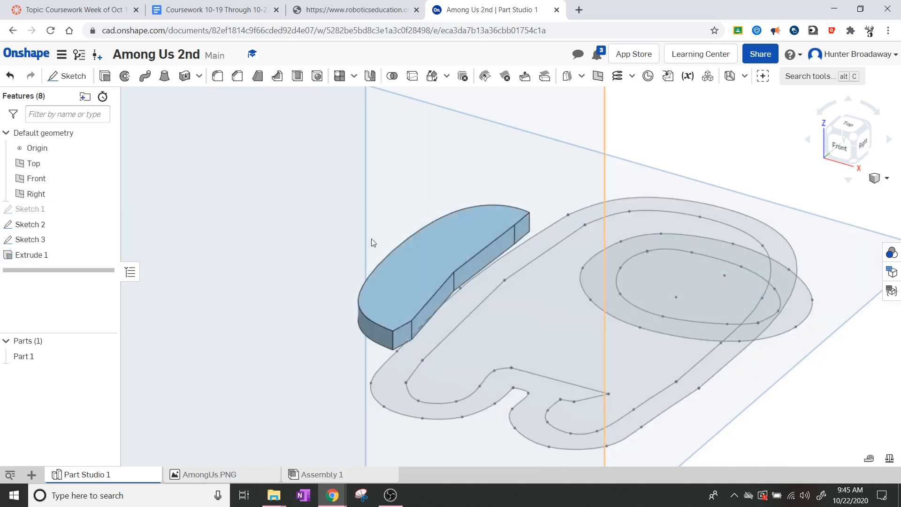
Step: Round the backpack's top edge with a 0.2 in fillet
scroll(371, 238, "up", 5)
scroll(371, 239, "down", 2)
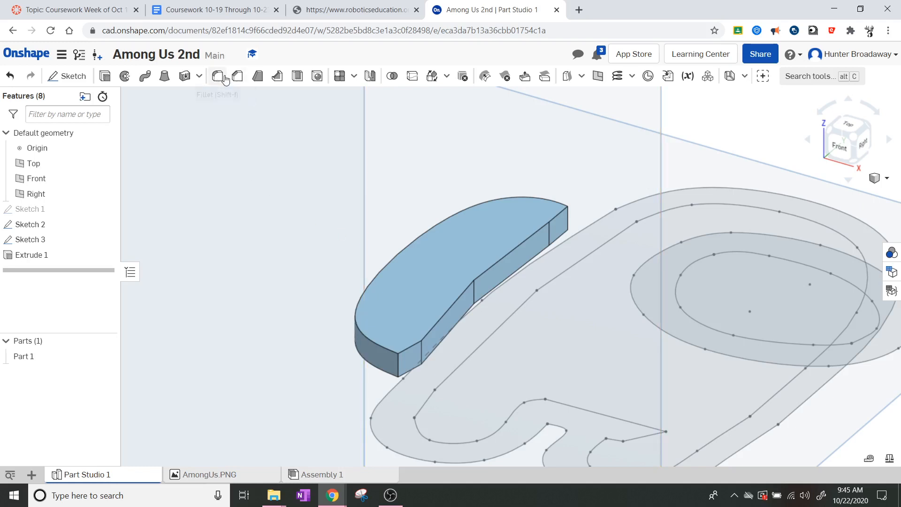
left_click(222, 80)
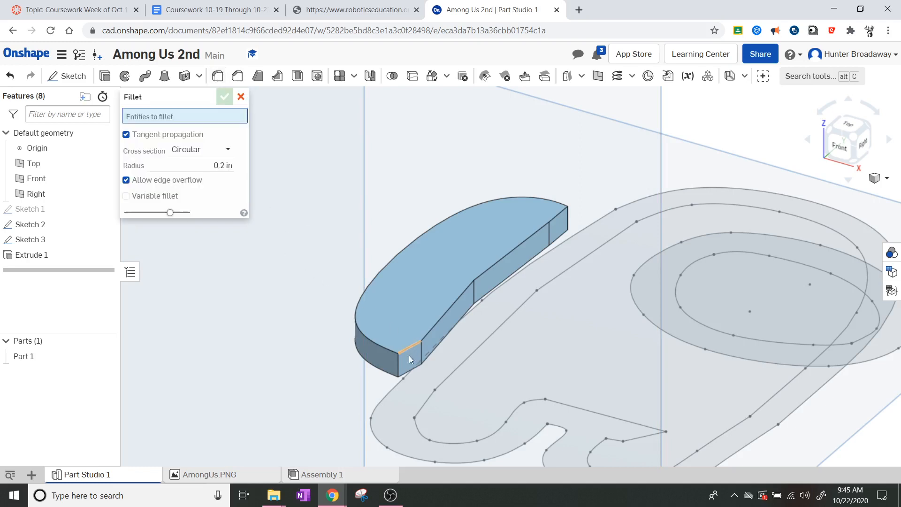
left_click(373, 339)
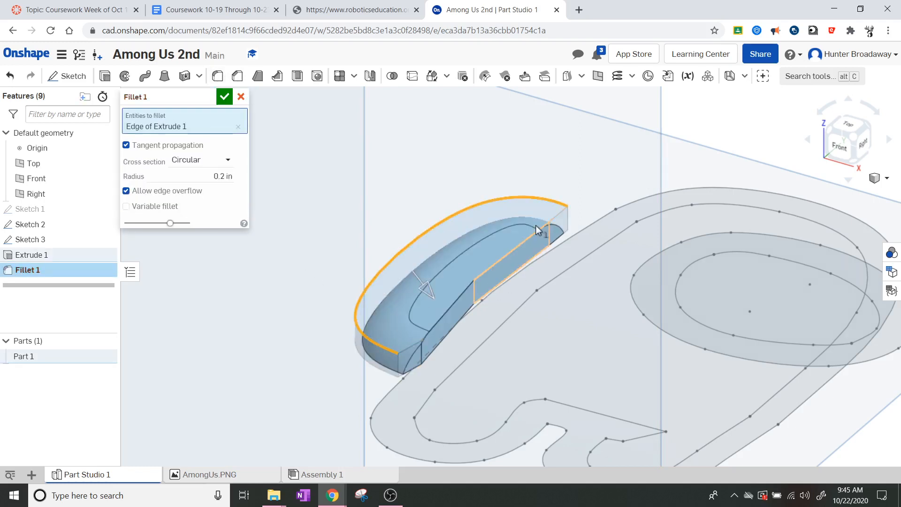
left_click(847, 124)
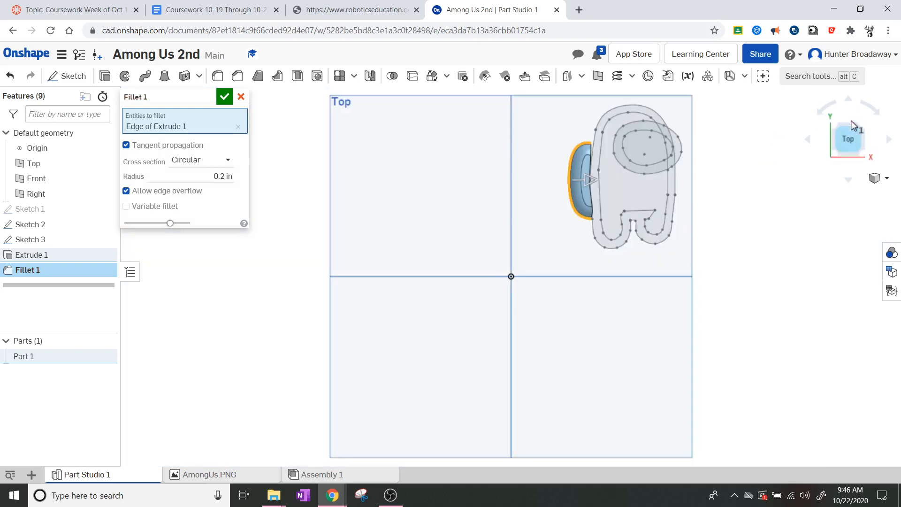
scroll(596, 143, "up", 6)
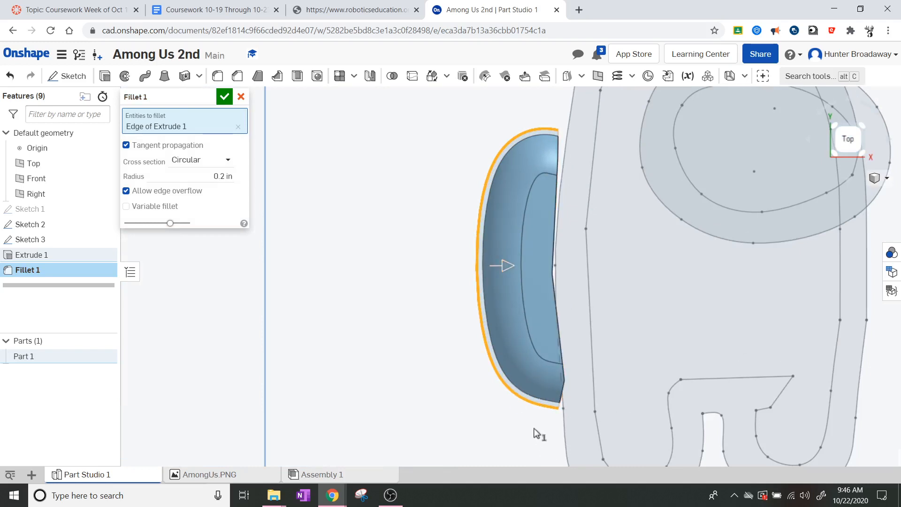
left_click(225, 97)
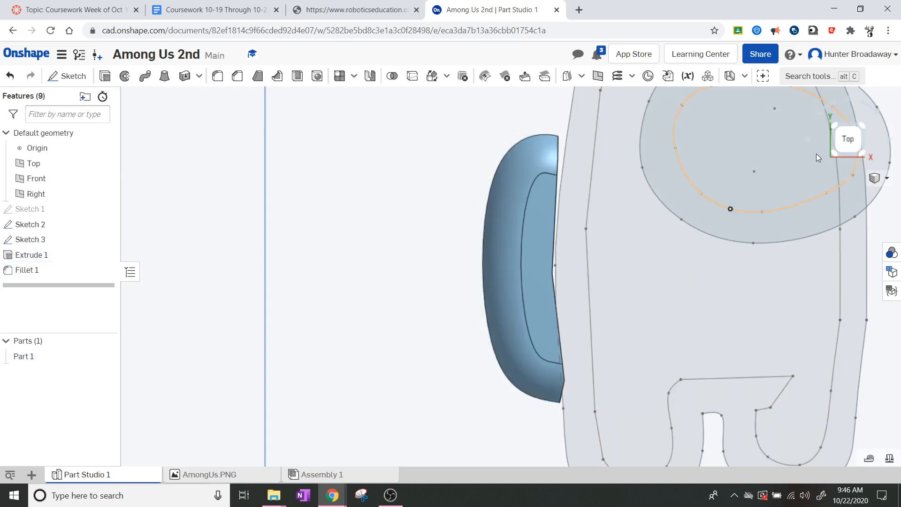
scroll(536, 223, "down", 3)
scroll(536, 224, "down", 2)
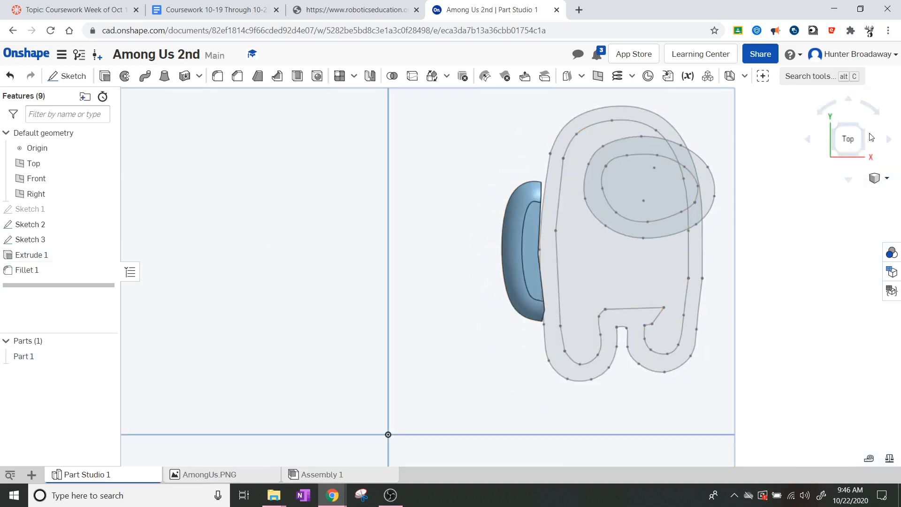
left_click(860, 153)
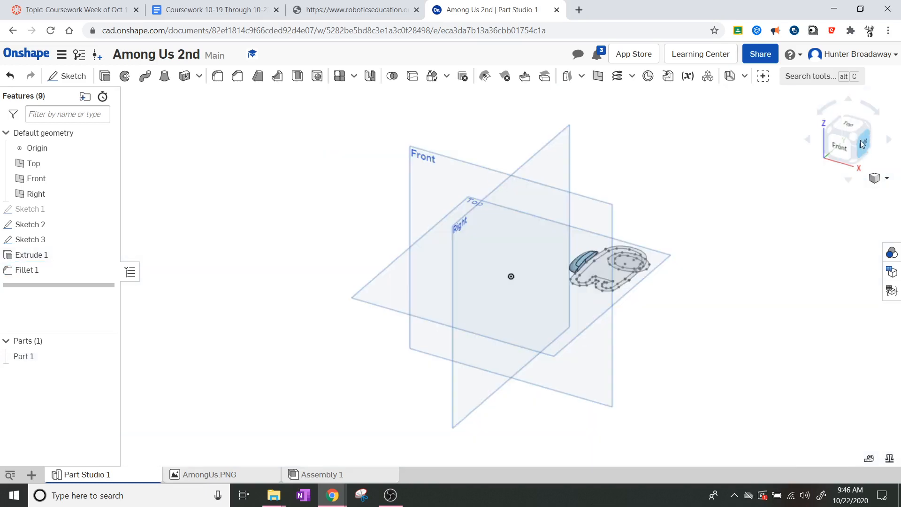
left_click(852, 125)
scroll(704, 160, "up", 5)
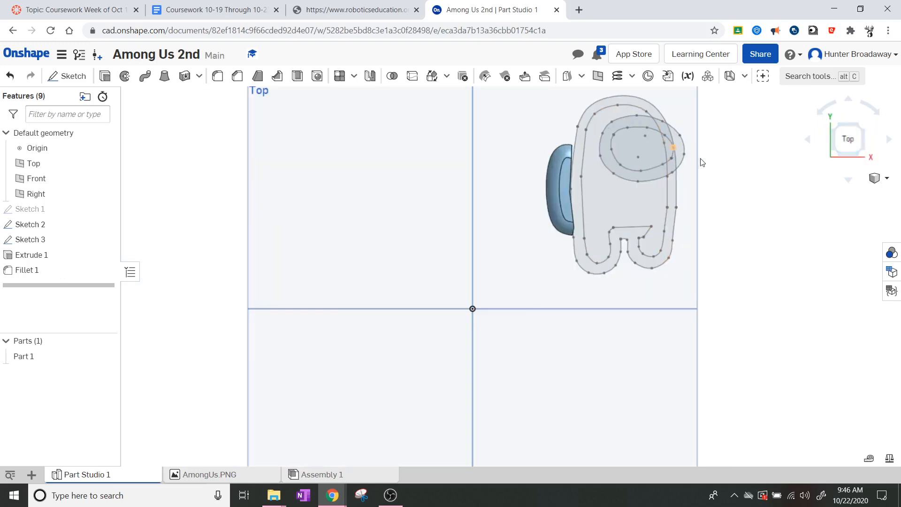
middle_click_drag(716, 152, 620, 225)
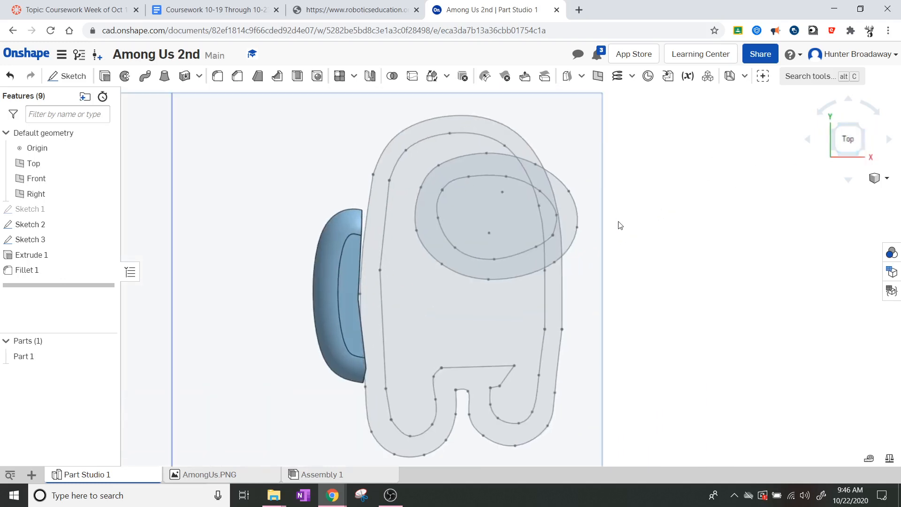
scroll(607, 212, "down", 2)
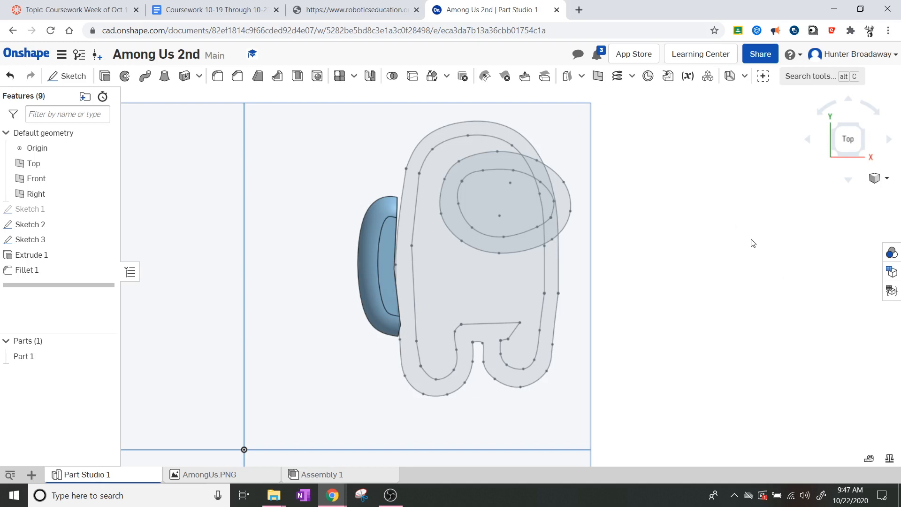
Step: Extrude the Sketch 2 body regions 0.1 in using Add to merge them into Part 1
left_click(866, 145)
scroll(633, 247, "up", 5)
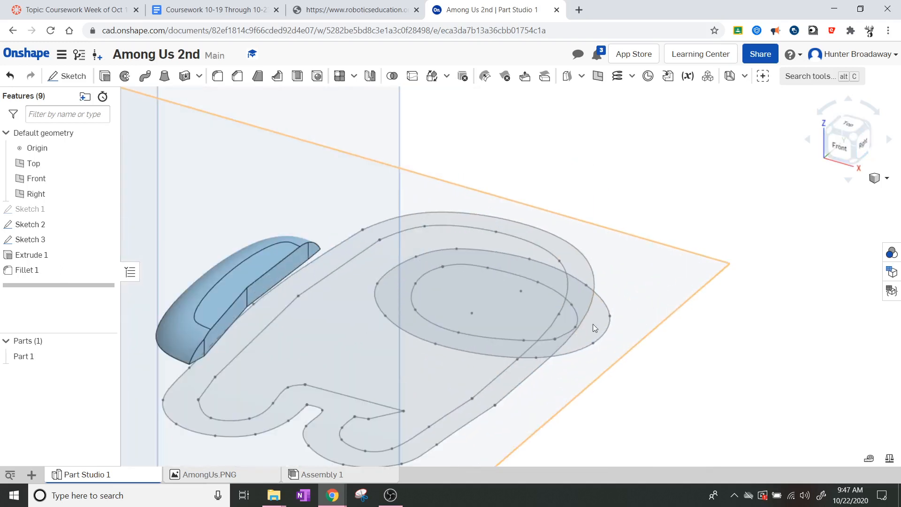
middle_click_drag(414, 362, 481, 313)
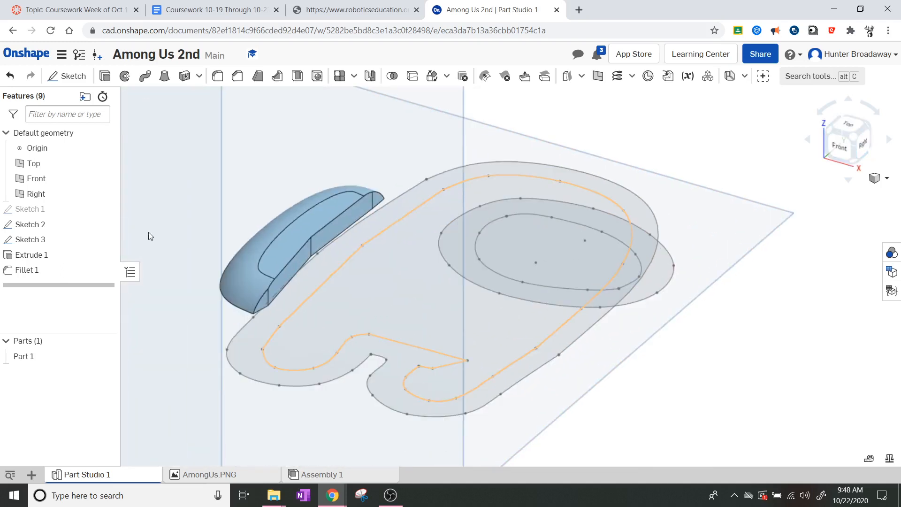
left_click(104, 77)
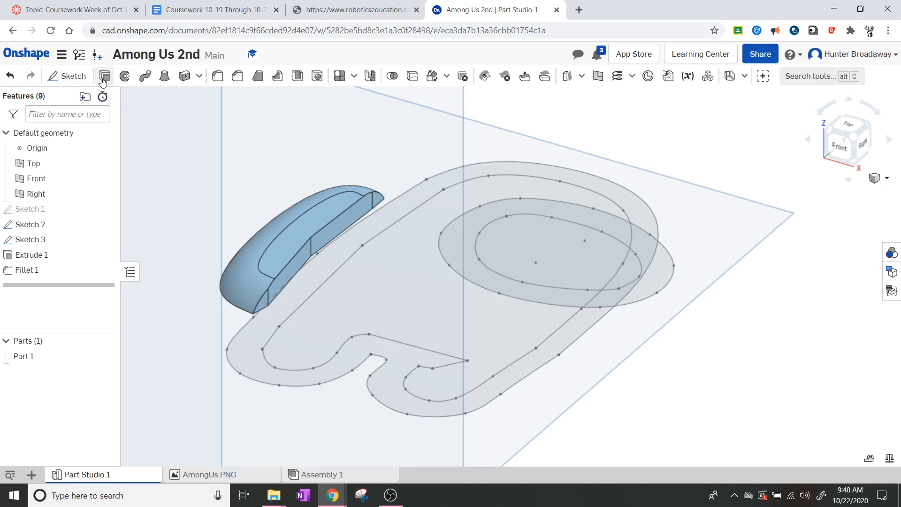
left_click(406, 302)
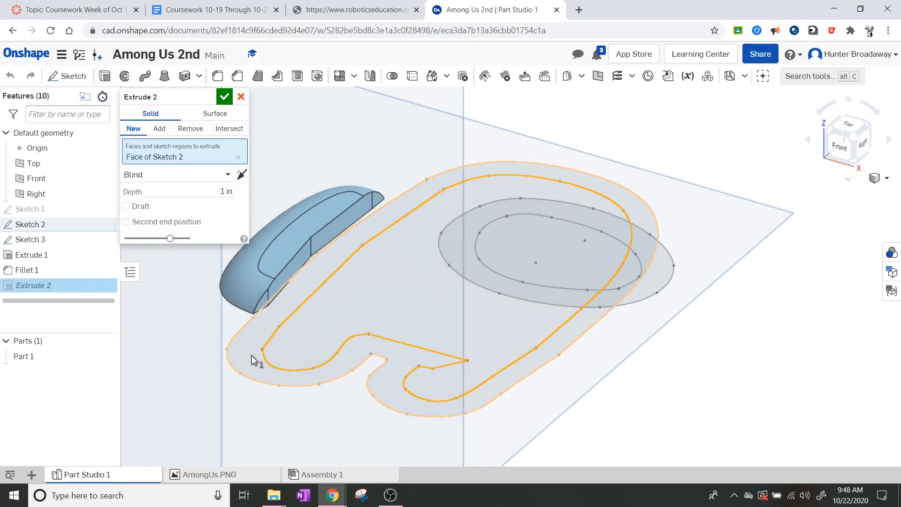
left_click(252, 356)
left_click(398, 322)
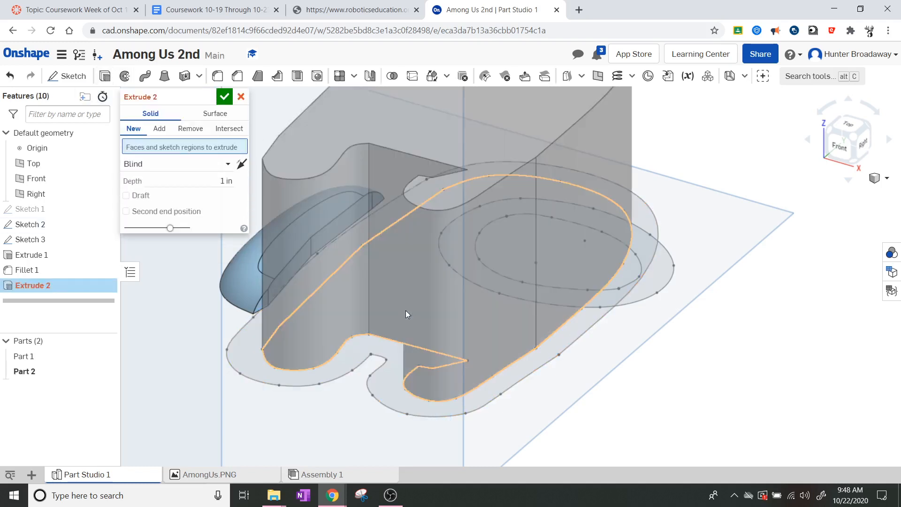
left_click(525, 353)
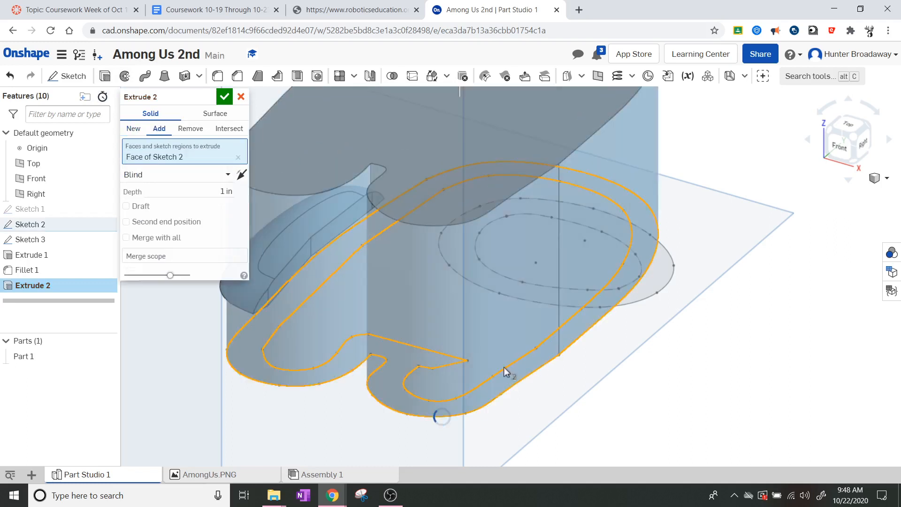
left_click(214, 212)
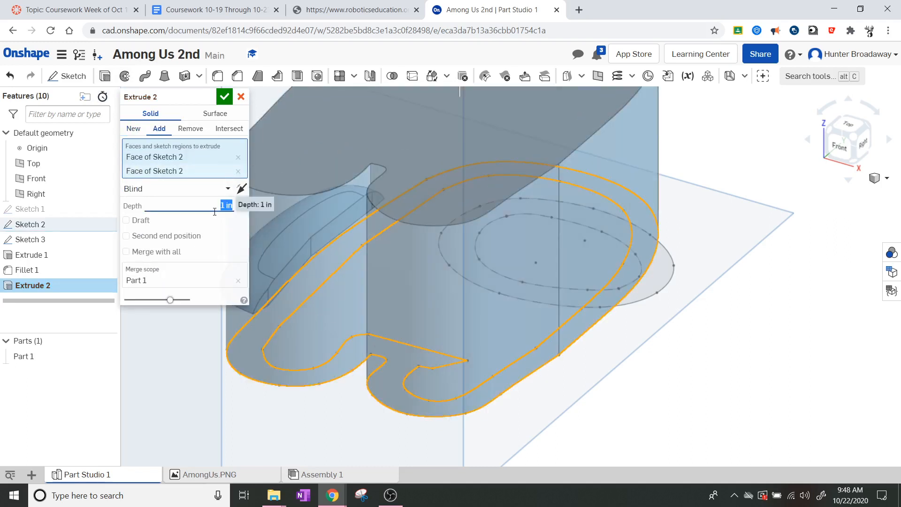
type(".1")
key("Return")
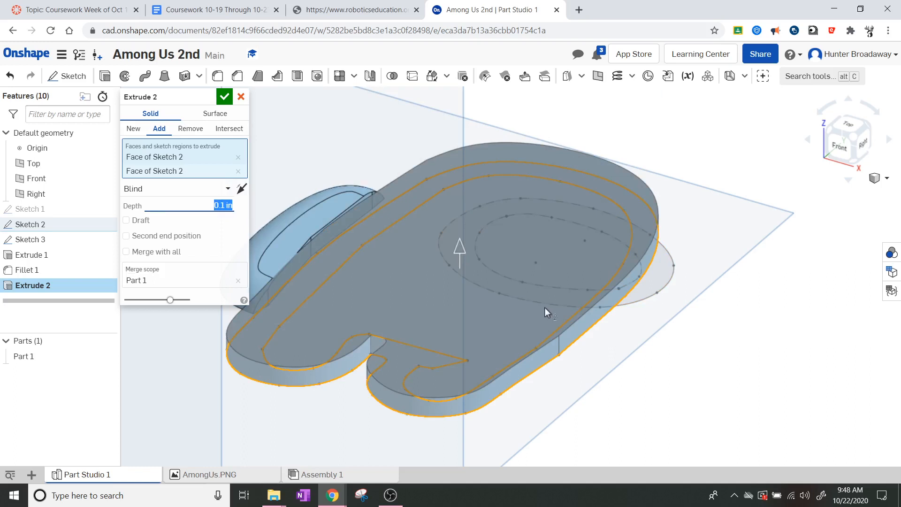
left_click(221, 100)
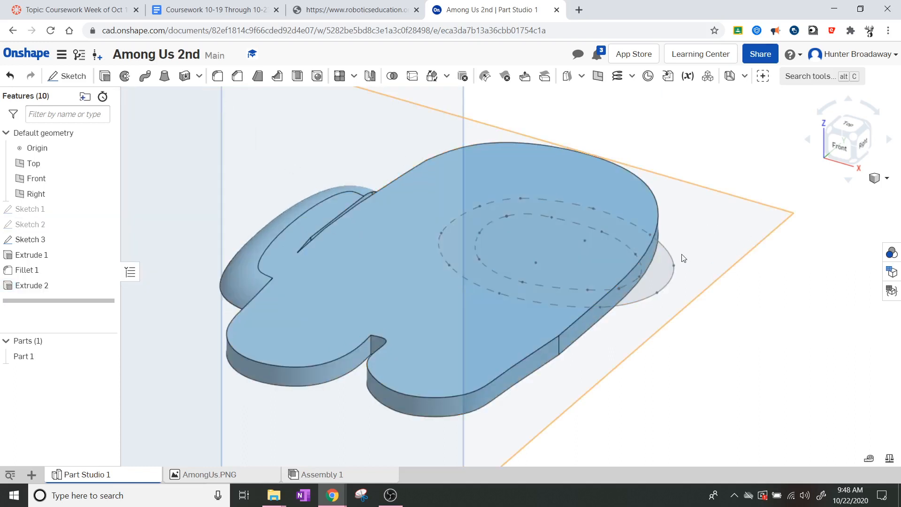
left_click(851, 124)
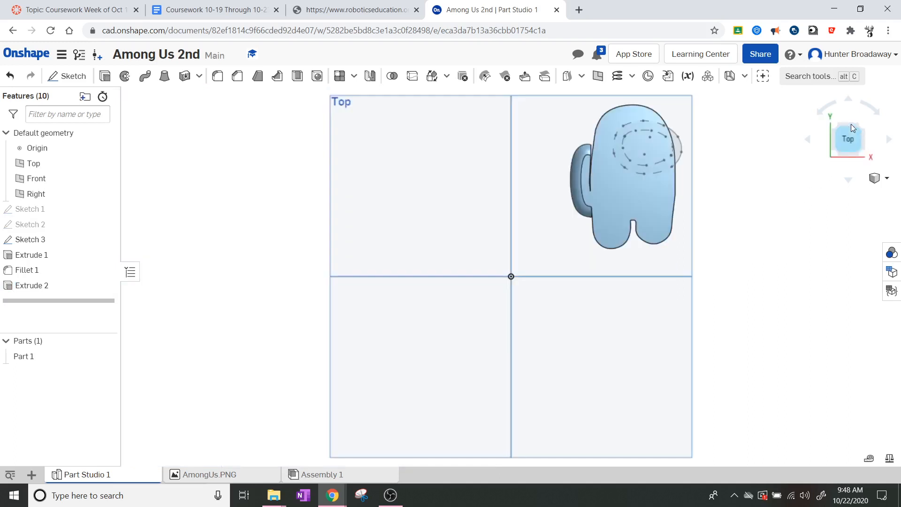
scroll(653, 155, "up", 6)
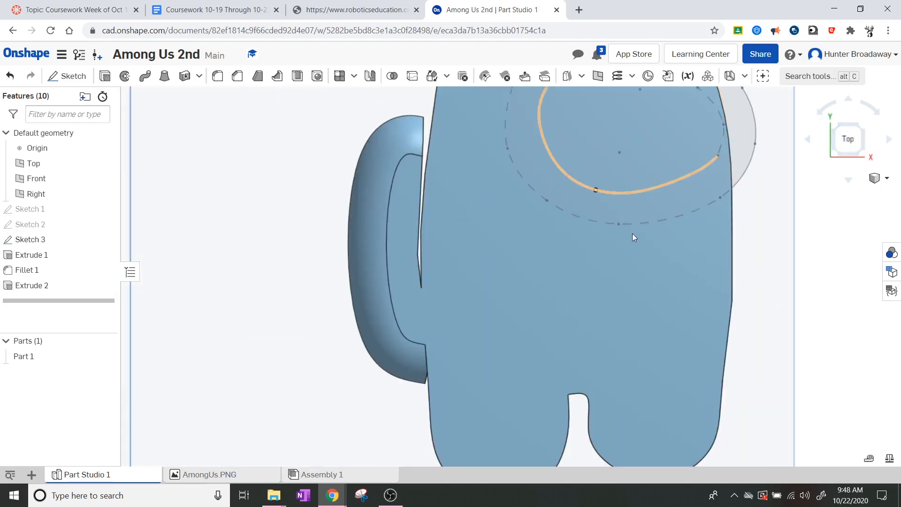
scroll(666, 206, "down", 1)
middle_click_drag(688, 209, 538, 262)
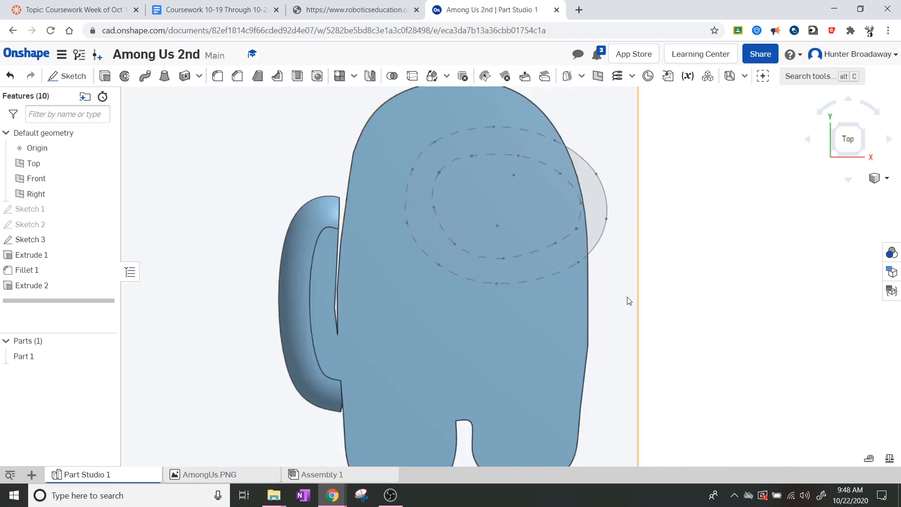
scroll(629, 301, "up", 2)
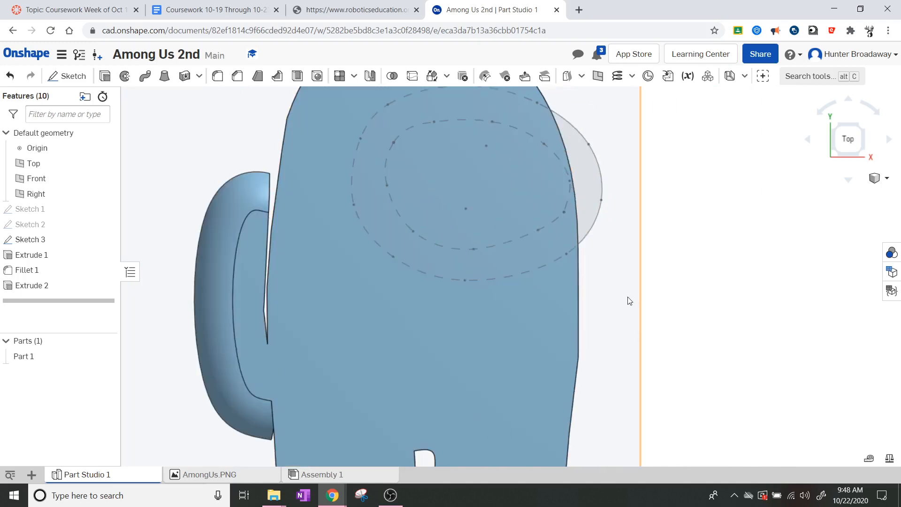
left_click(864, 150)
scroll(647, 269, "up", 5)
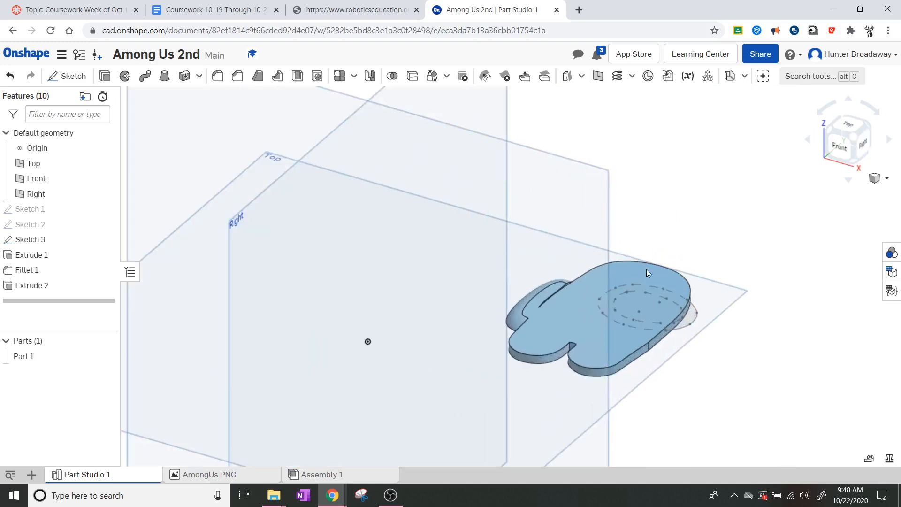
middle_click_drag(646, 285, 505, 219)
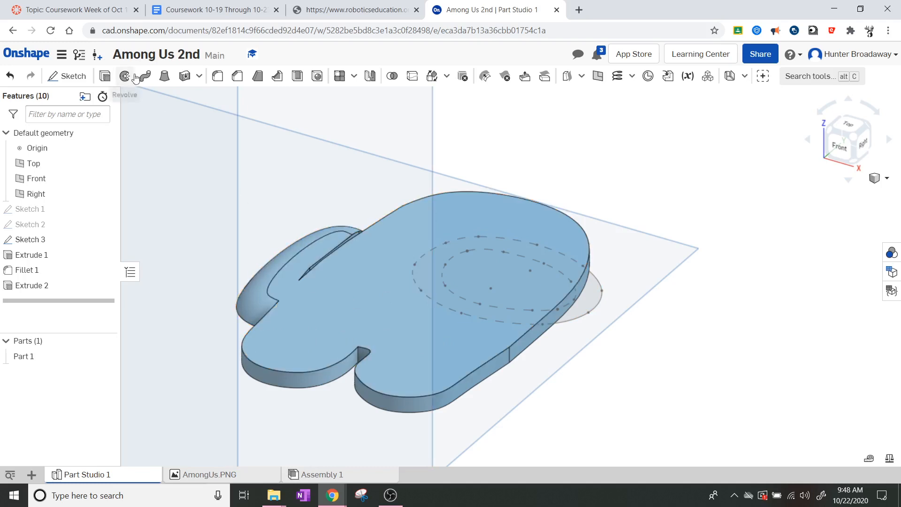
Step: Start a 0.1 in fillet on the body plate's top edges near the legs and body
left_click(218, 76)
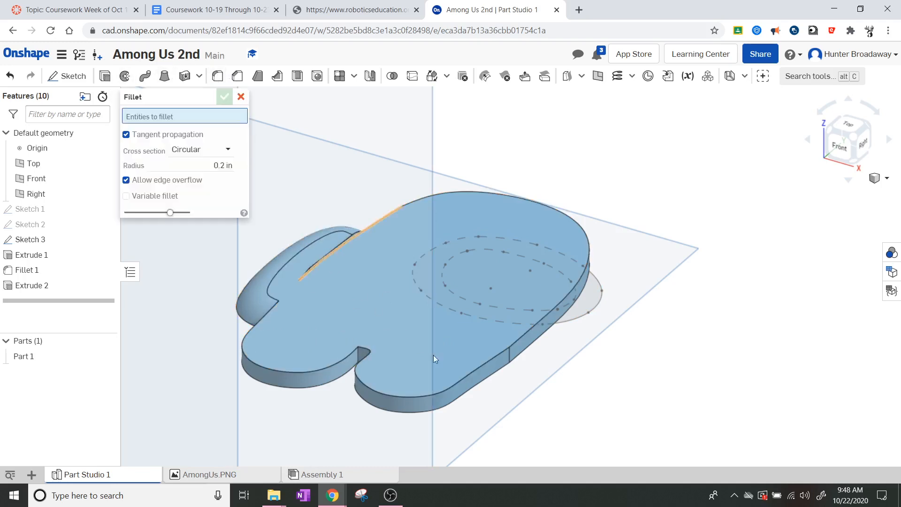
left_click(465, 377)
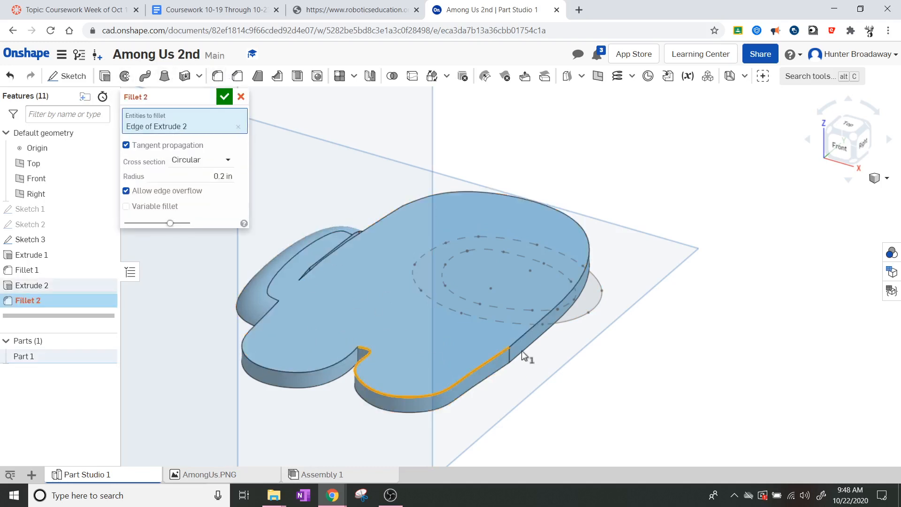
left_click(514, 339)
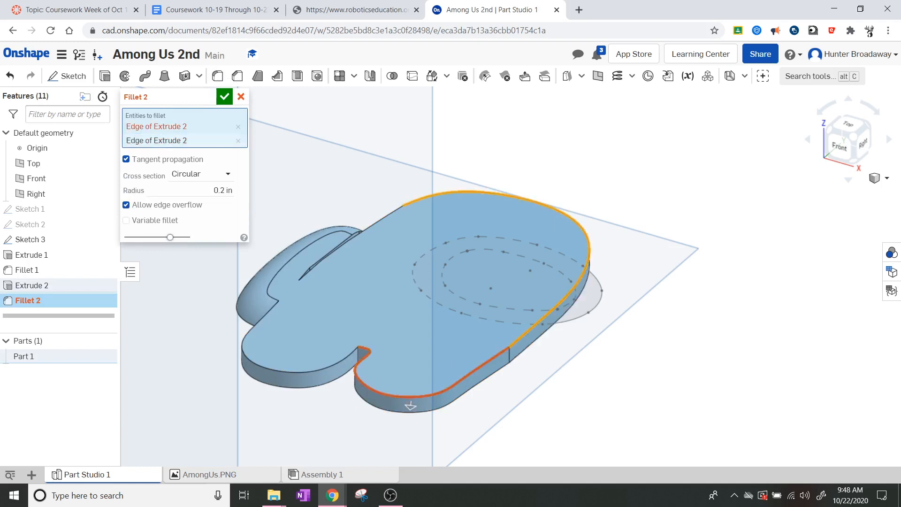
left_click(220, 191)
type(".1")
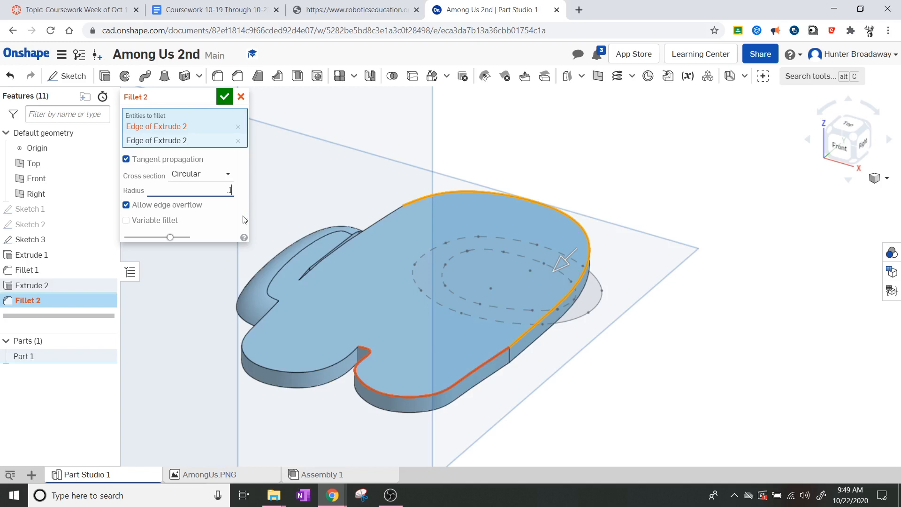
key("Return")
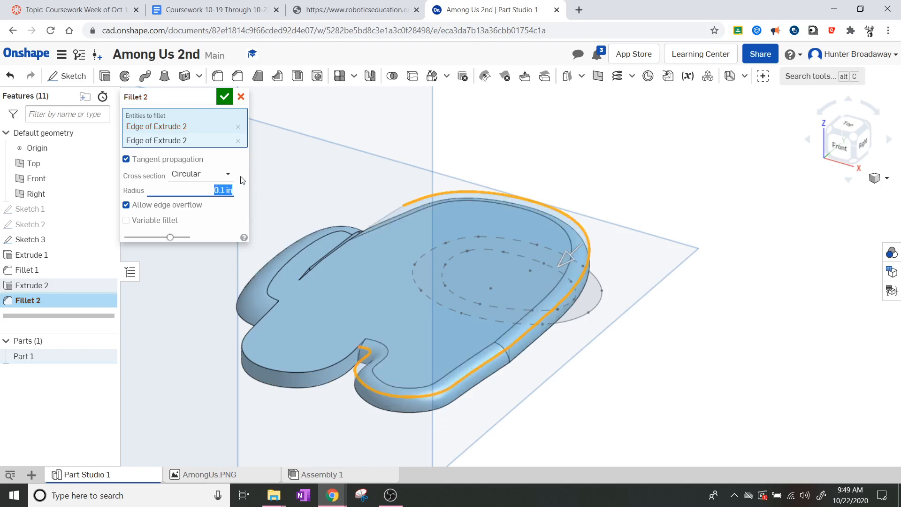
left_click(326, 367)
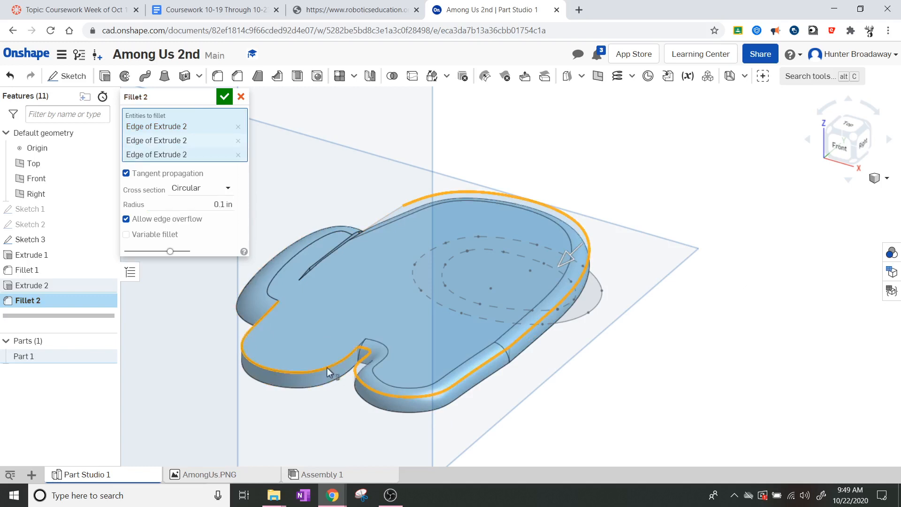
scroll(350, 243, "up", 3)
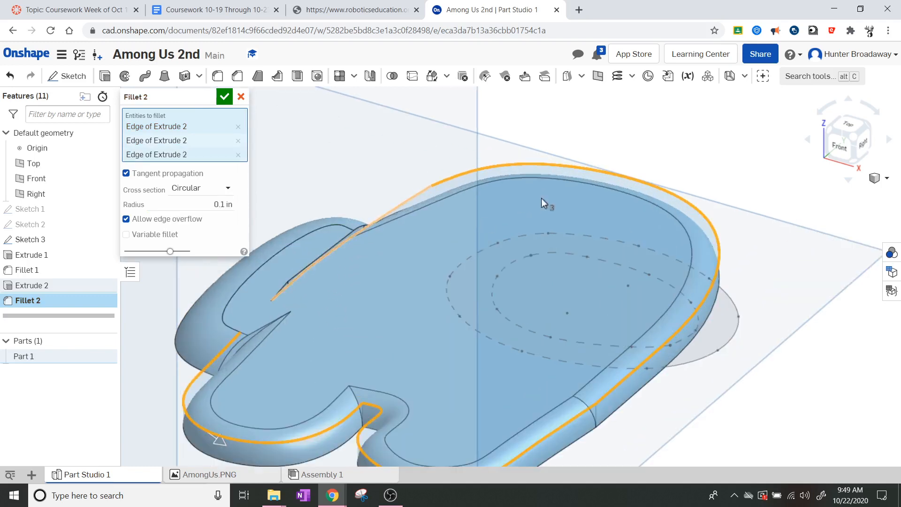
left_click(832, 138)
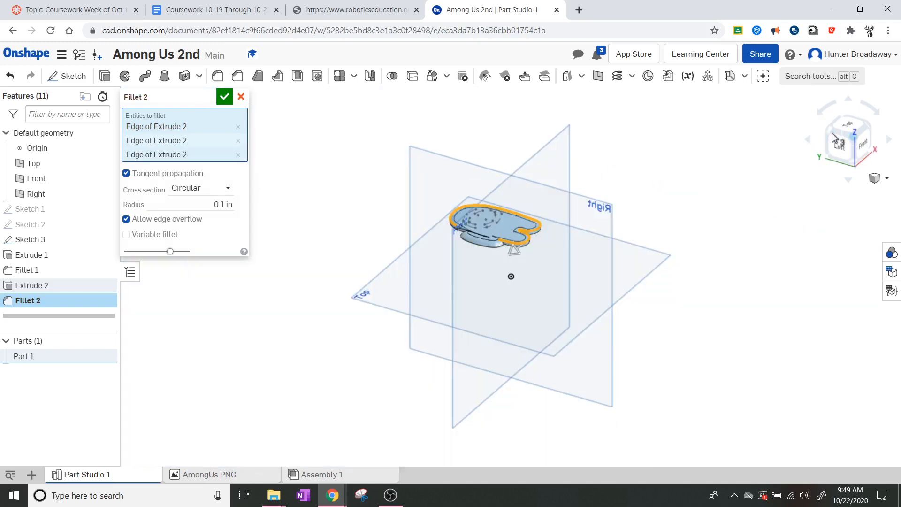
scroll(436, 224, "up", 6)
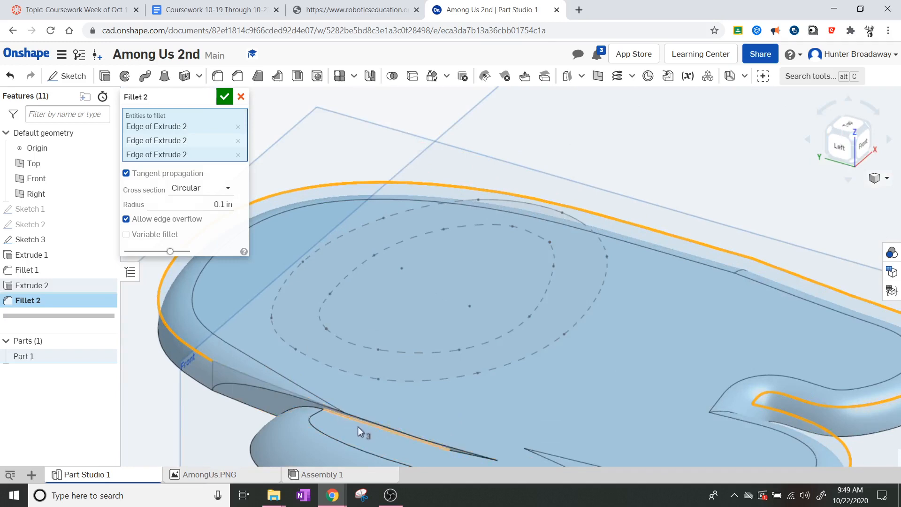
left_click(283, 390)
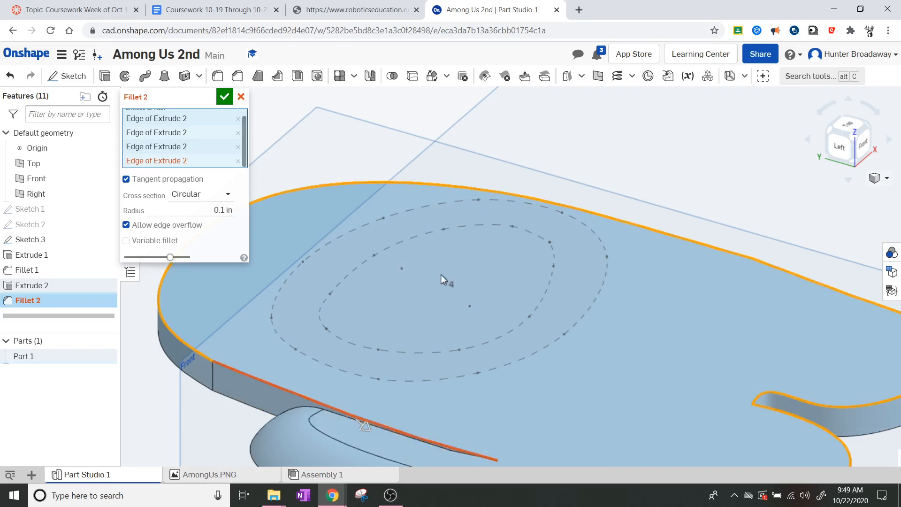
Step: Undo the last two fillet edges and cancel Fillet 2
key("ctrl+z")
scroll(542, 335, "down", 5)
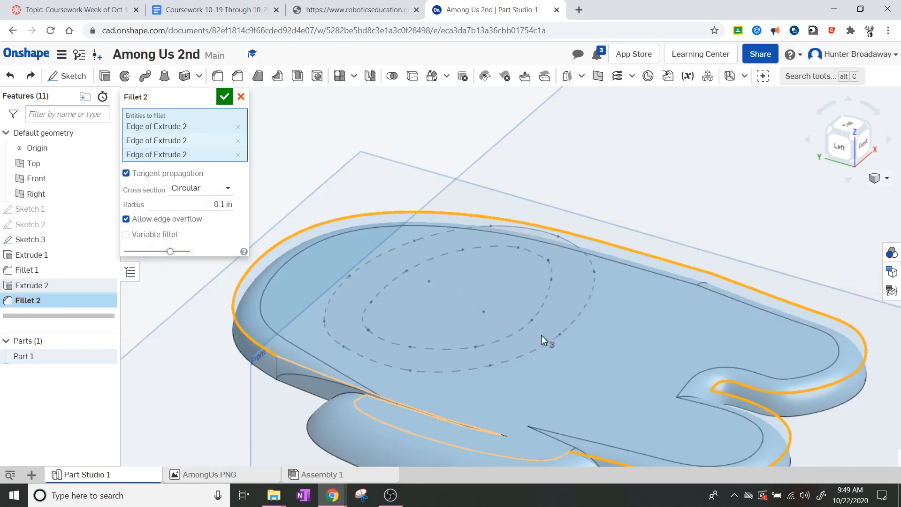
scroll(568, 425, "up", 4)
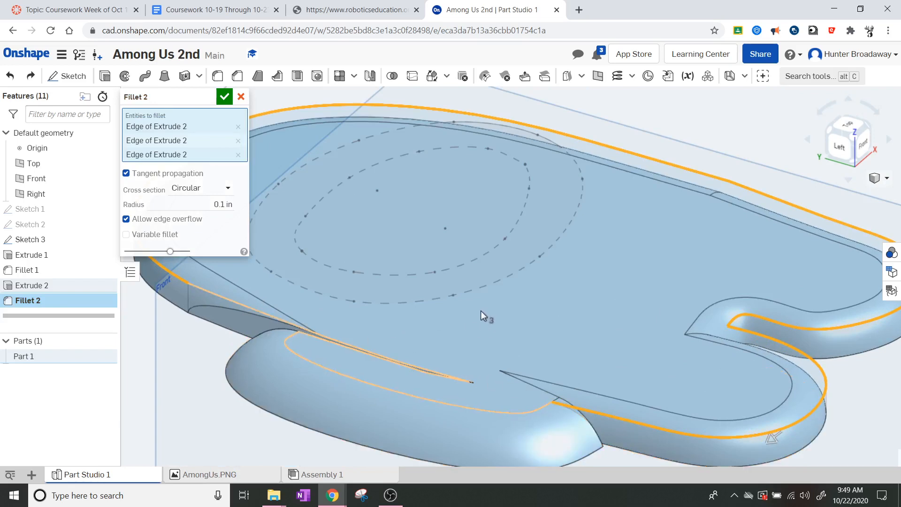
key("ctrl+z")
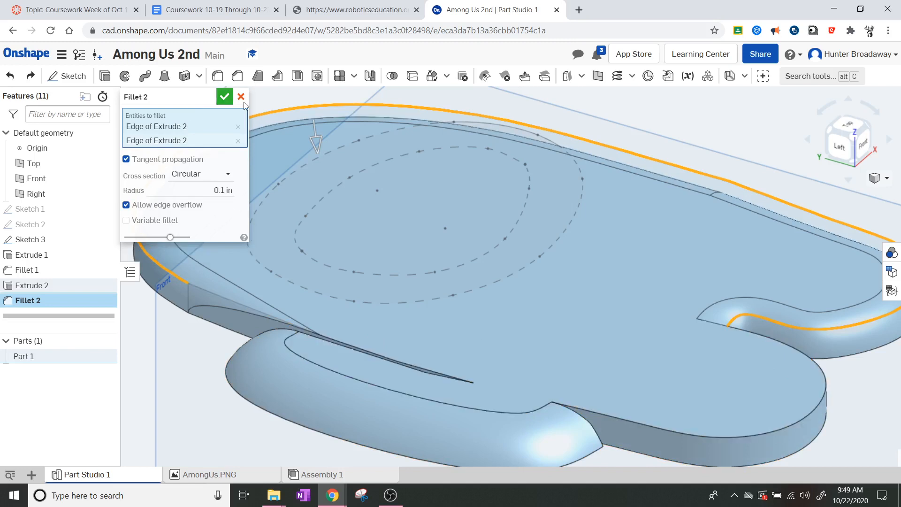
left_click(241, 97)
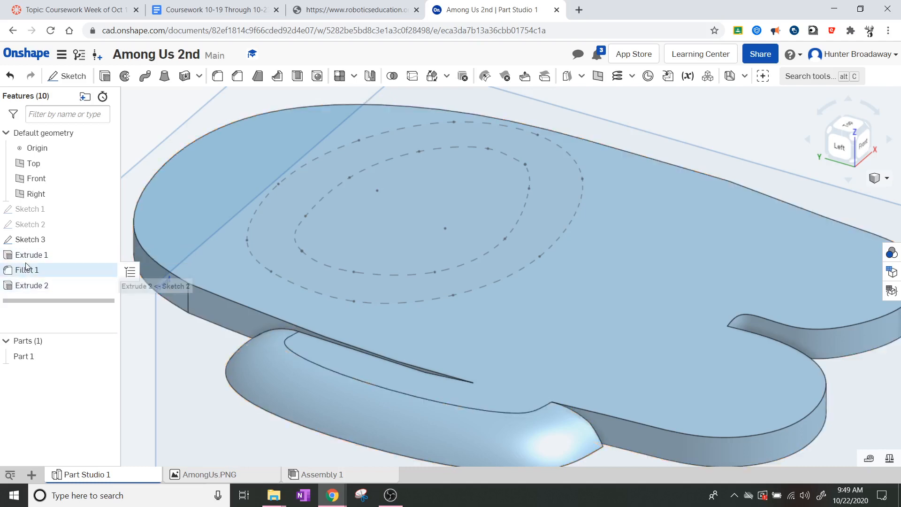
Step: Edit Extrude 2 to change its depth from 0.1 in to 0.12 in
right_click(32, 285)
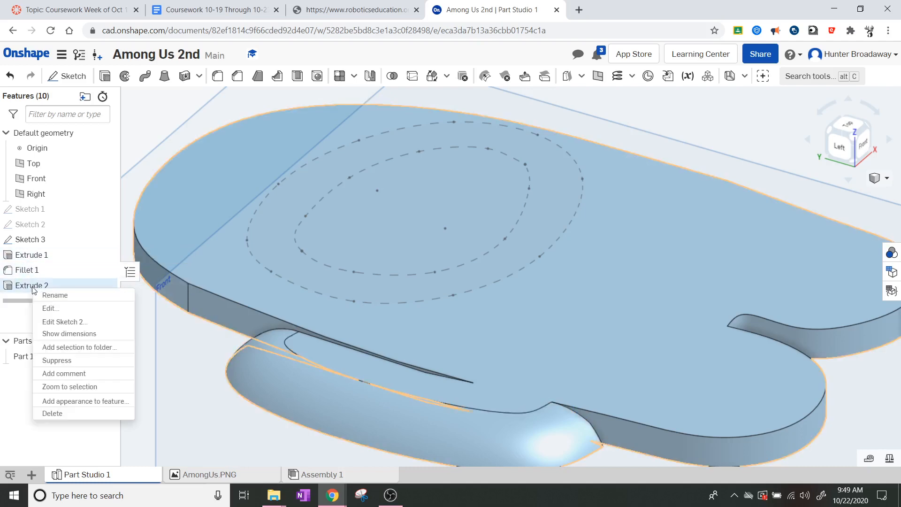
left_click(51, 309)
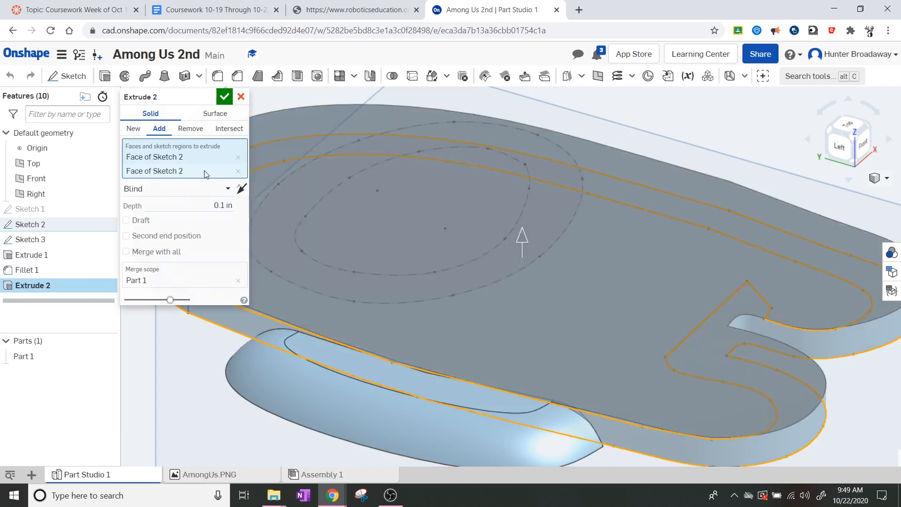
left_click(222, 205)
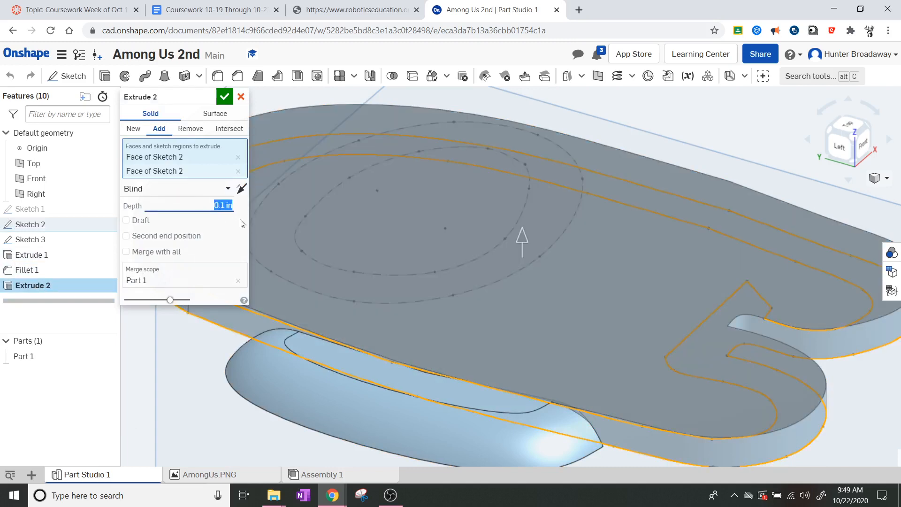
type(".12")
key("Return")
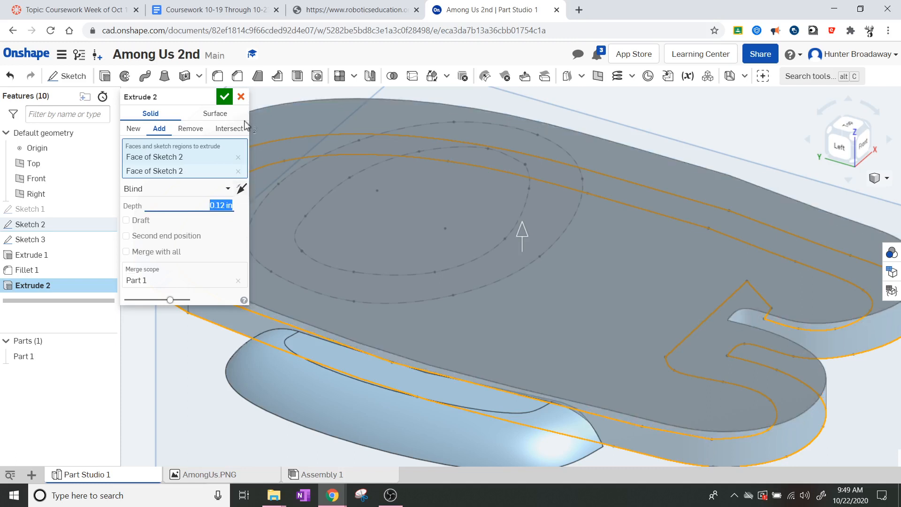
left_click(225, 97)
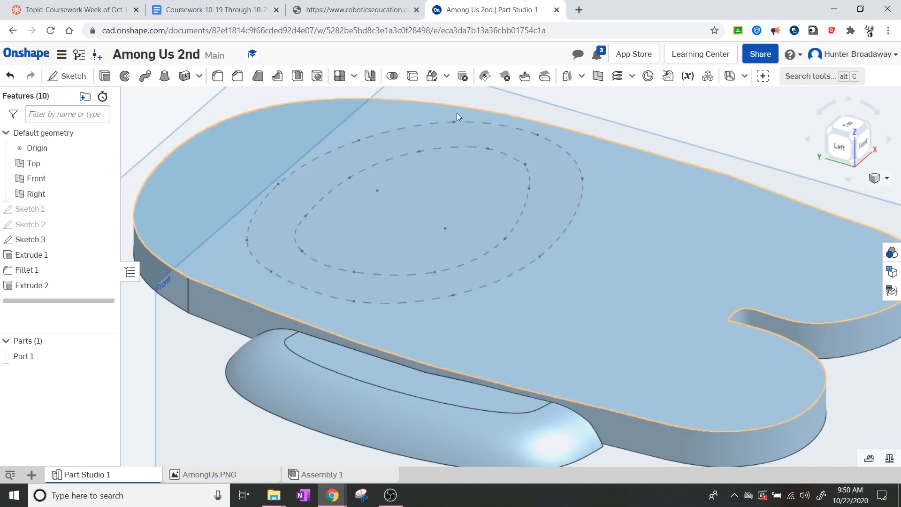
Step: Start a fillet on the plate's top outer edge with a 0.1 in radius
left_click(238, 77)
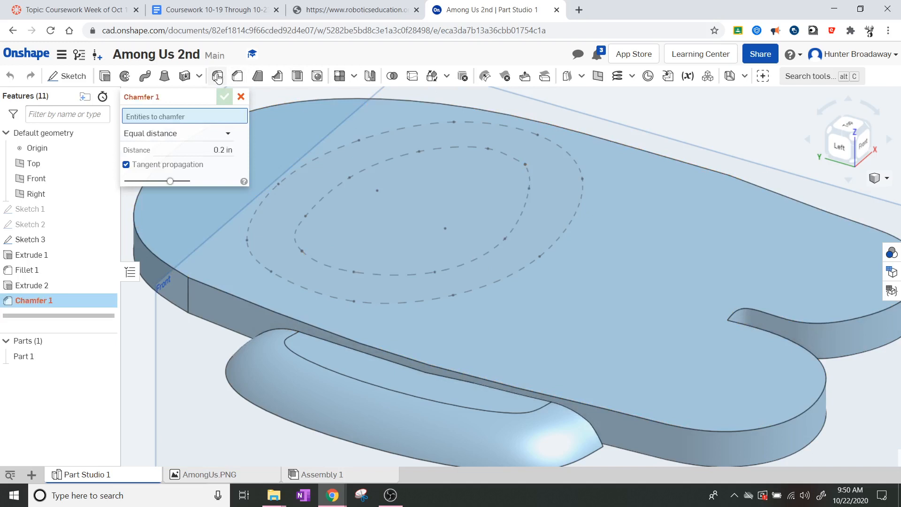
left_click(217, 76)
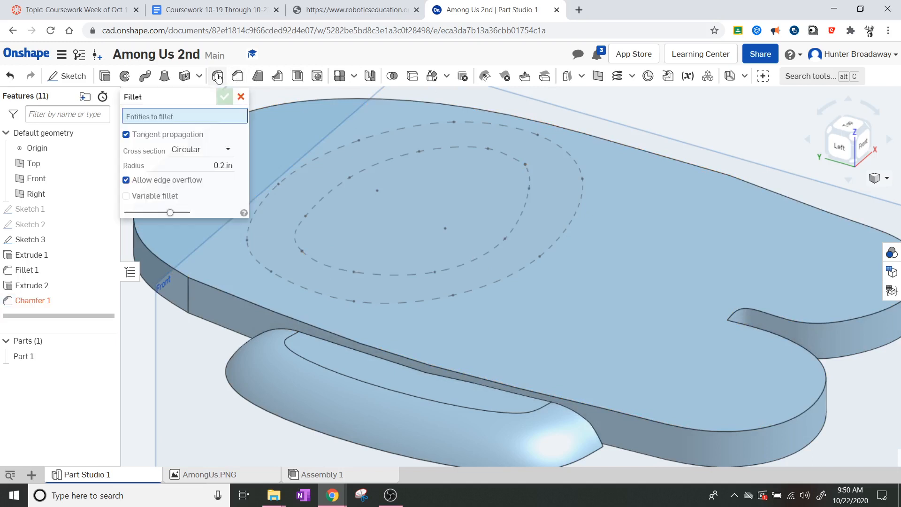
left_click(235, 299)
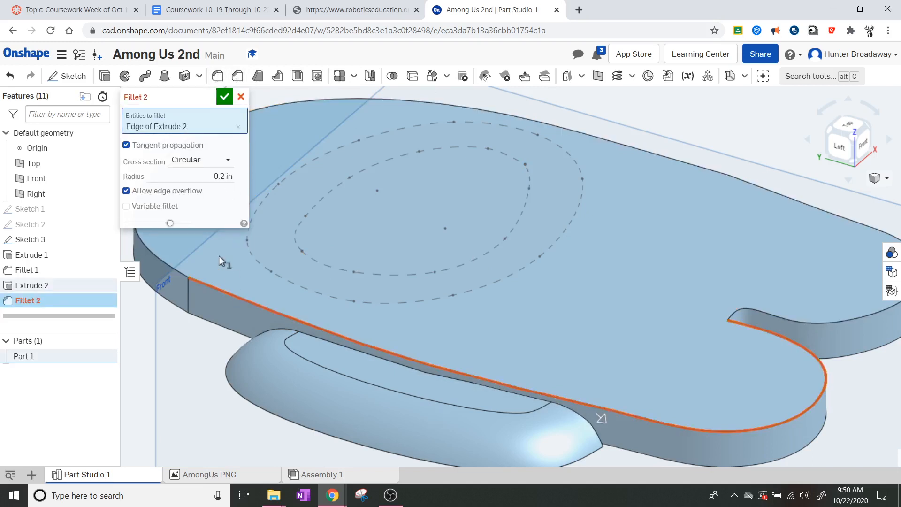
left_click(221, 177)
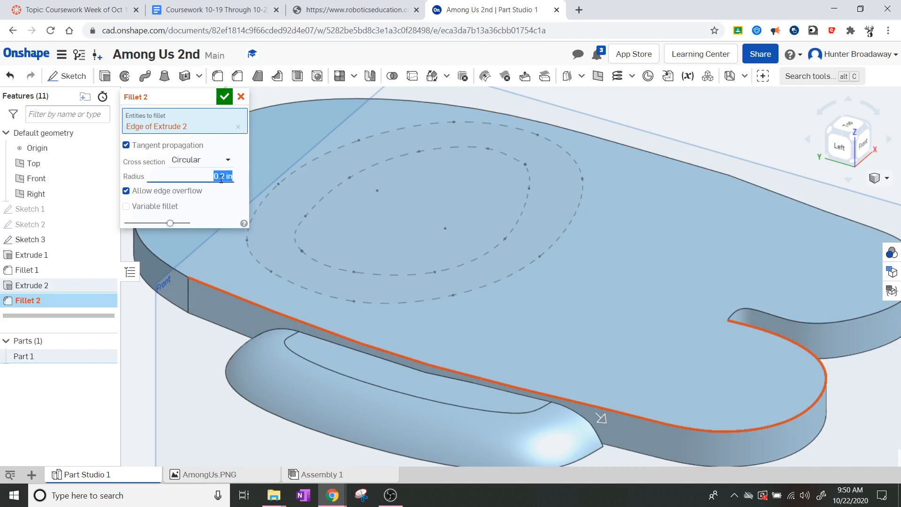
type("0.1")
key("Return")
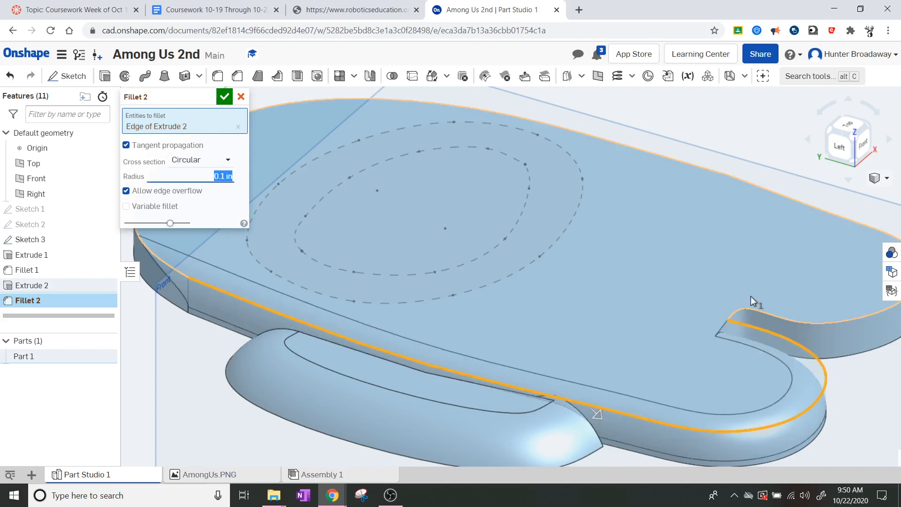
Step: Add the notch edge and remaining top edges to the fillet, then confirm it
left_click(783, 317)
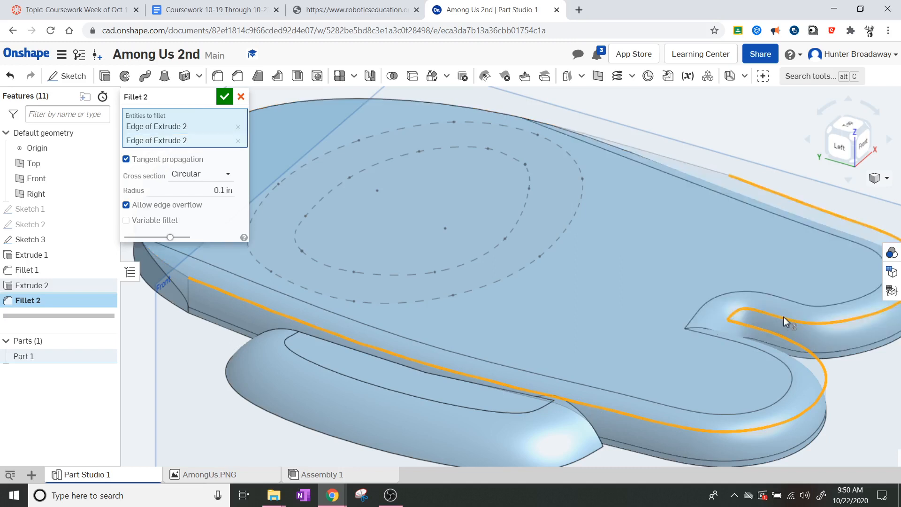
middle_click_drag(416, 230, 563, 305)
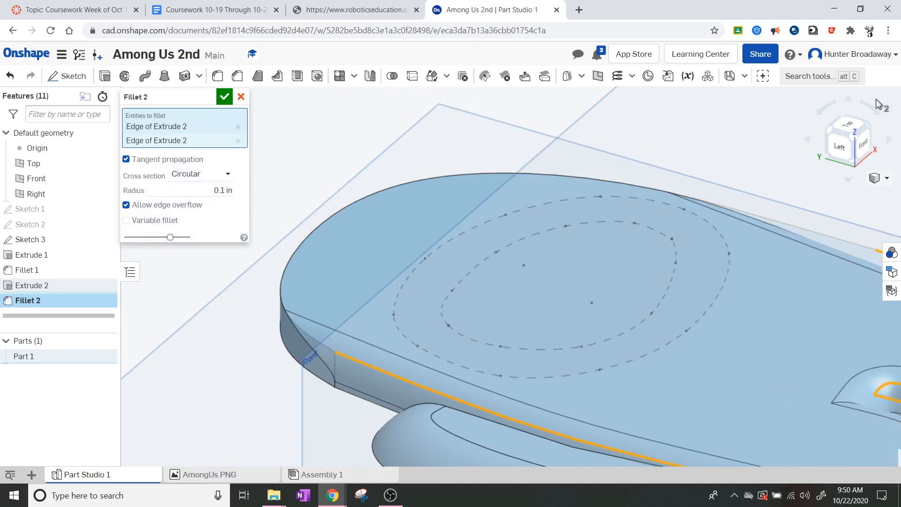
left_click(829, 135)
scroll(345, 311, "up", 5)
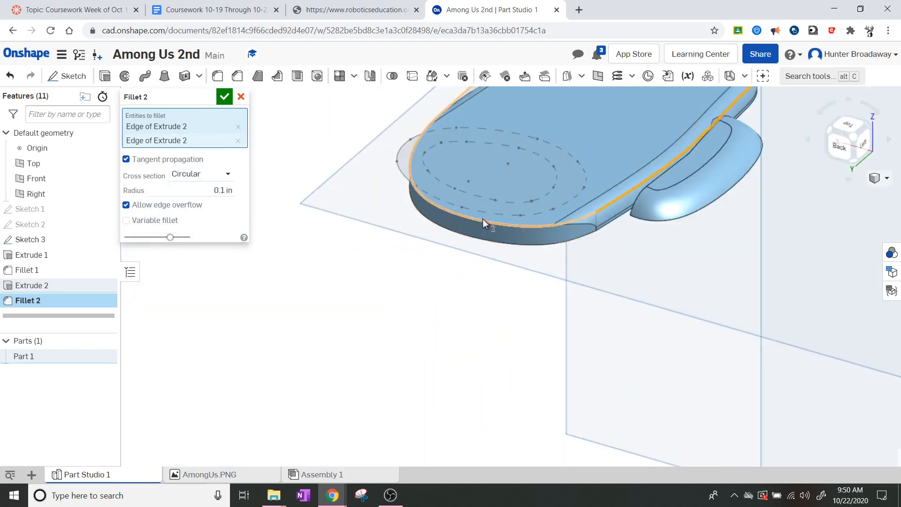
left_click(483, 219)
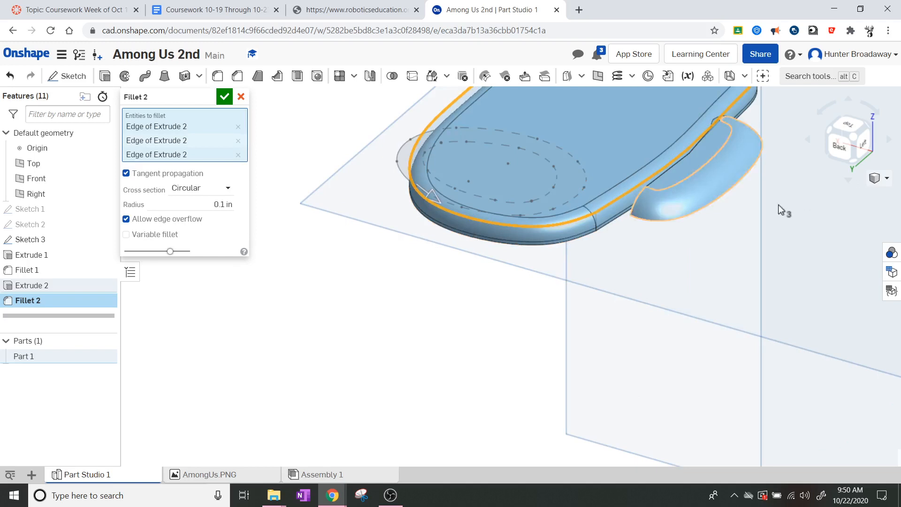
left_click(832, 135)
scroll(534, 347, "up", 5)
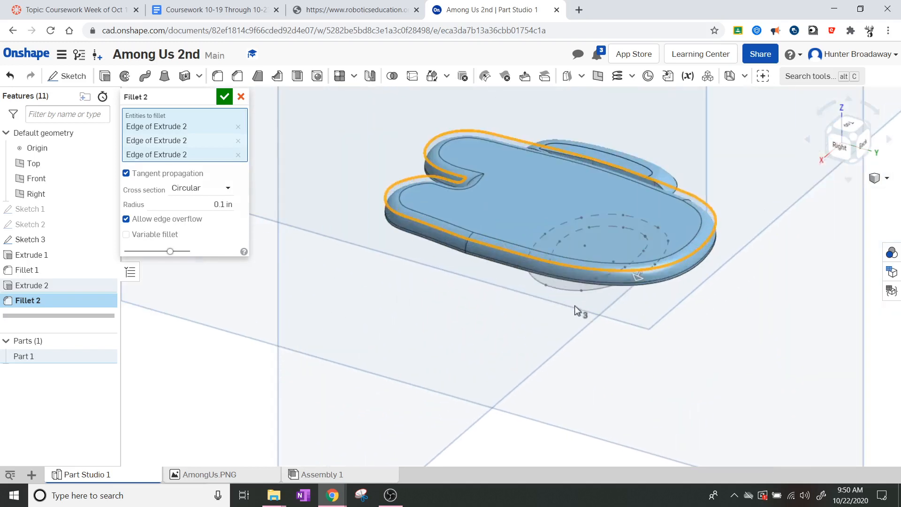
scroll(617, 275, "up", 3)
scroll(591, 237, "down", 3)
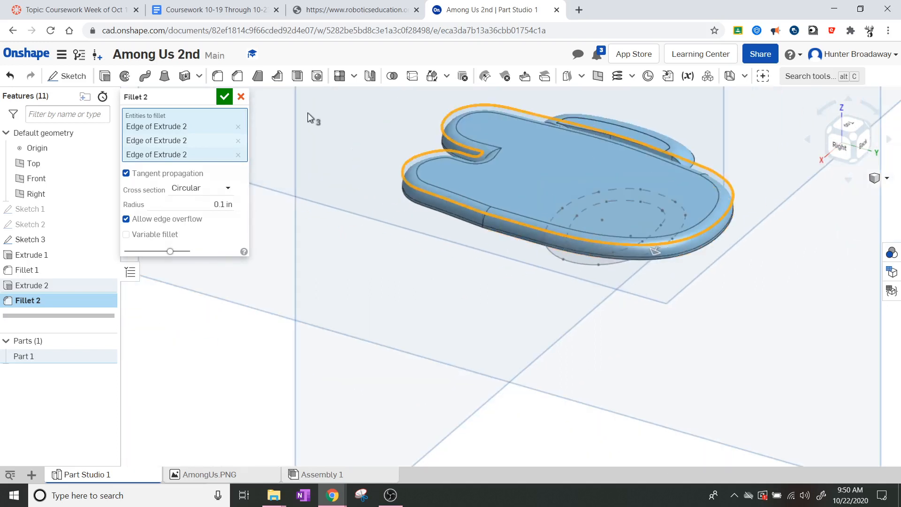
left_click(224, 97)
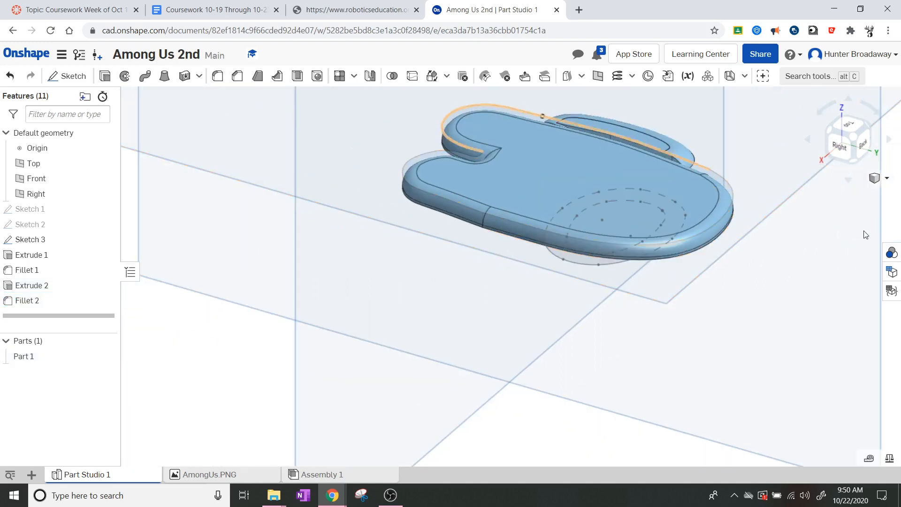
Step: Show the crewmate model from the Top view, zoomed in and centred on screen
left_click(849, 125)
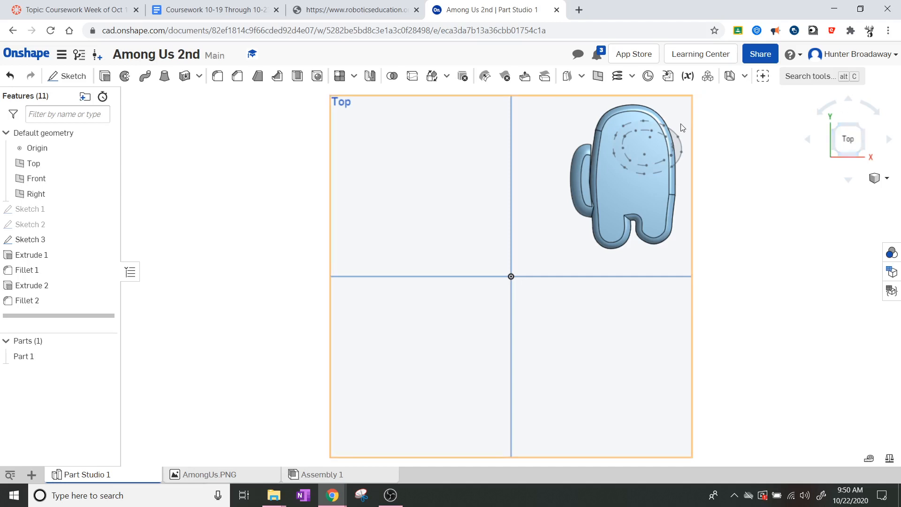
scroll(681, 125, "up", 3)
middle_click_drag(682, 129, 566, 181)
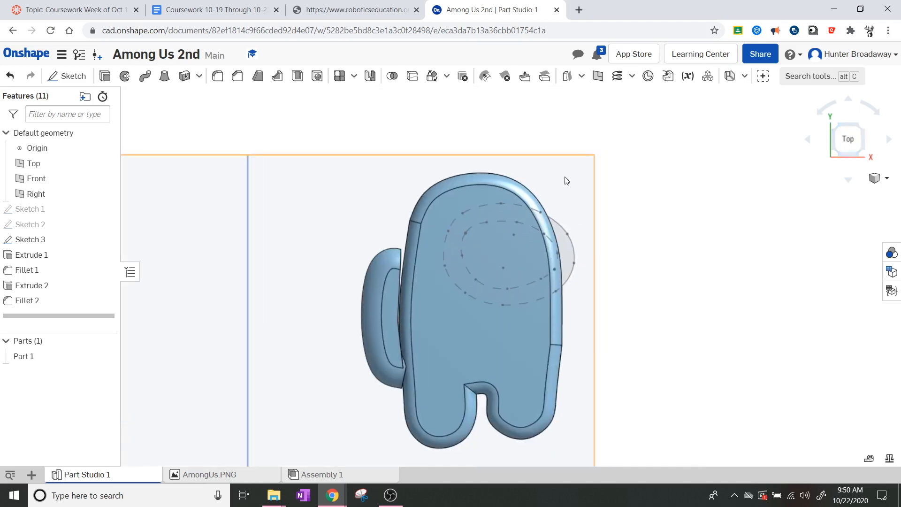